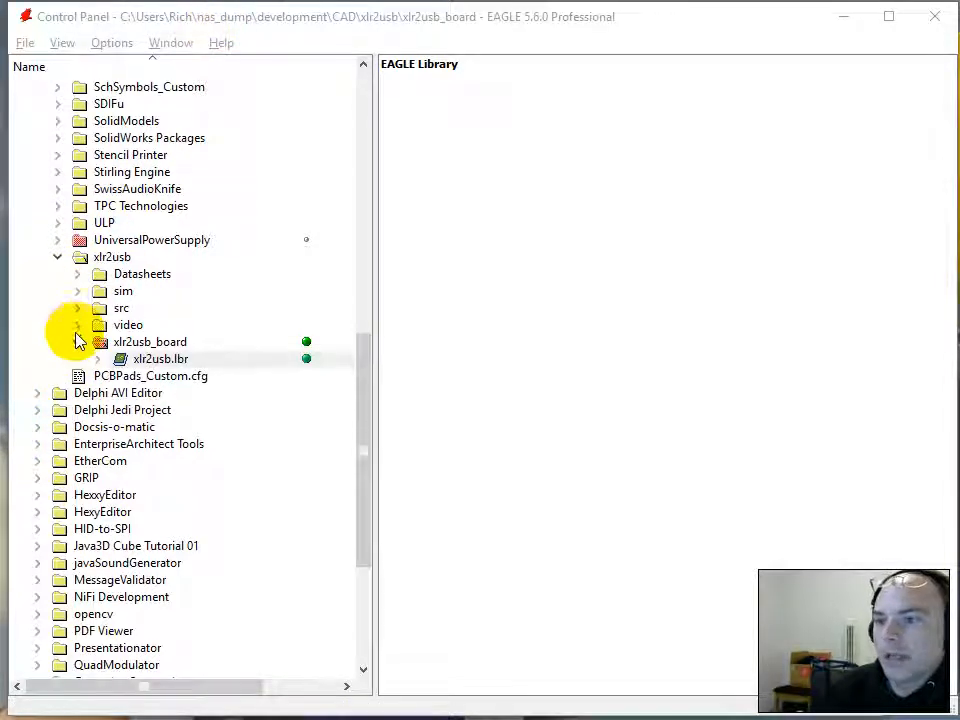
# Expand Library.lbr in the UniversalPowerSupply project and preview its TITLEBLOCK device.
pyautogui.scroll(-1, 78, 335)
pyautogui.scroll(-3, 78, 336)
pyautogui.scroll(6, 78, 332)
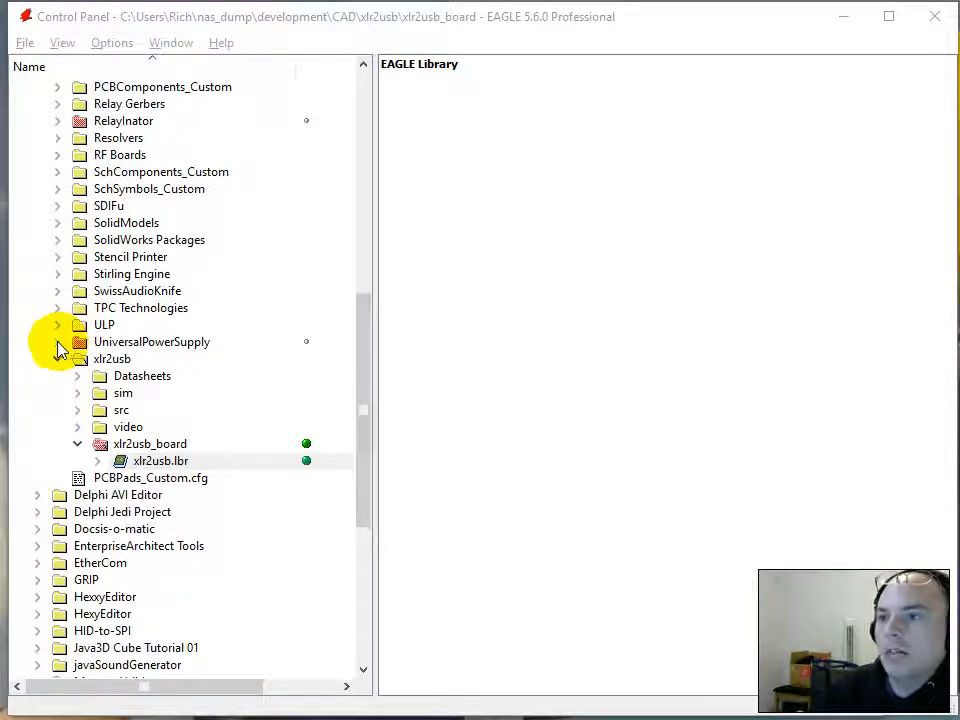
pyautogui.click(57, 342)
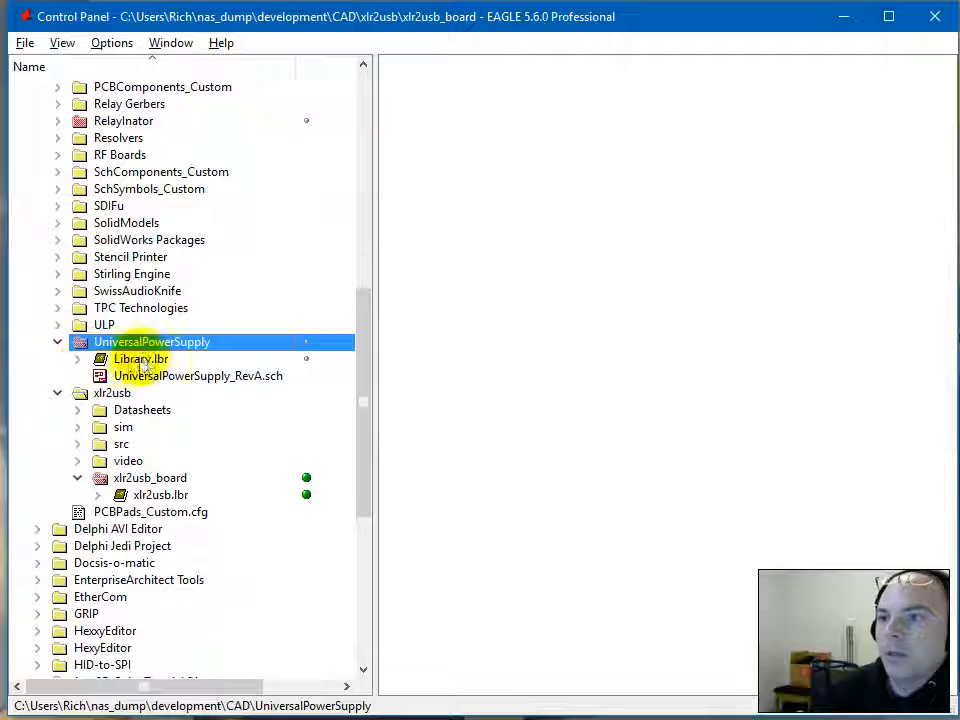
pyautogui.click(78, 360)
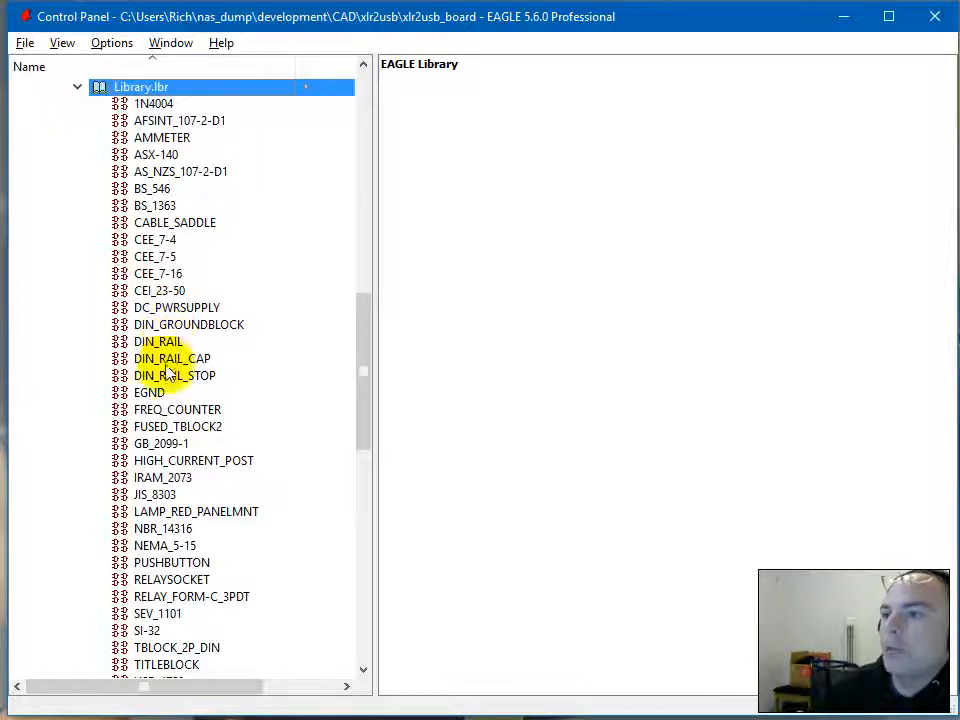
pyautogui.scroll(-3, 160, 478)
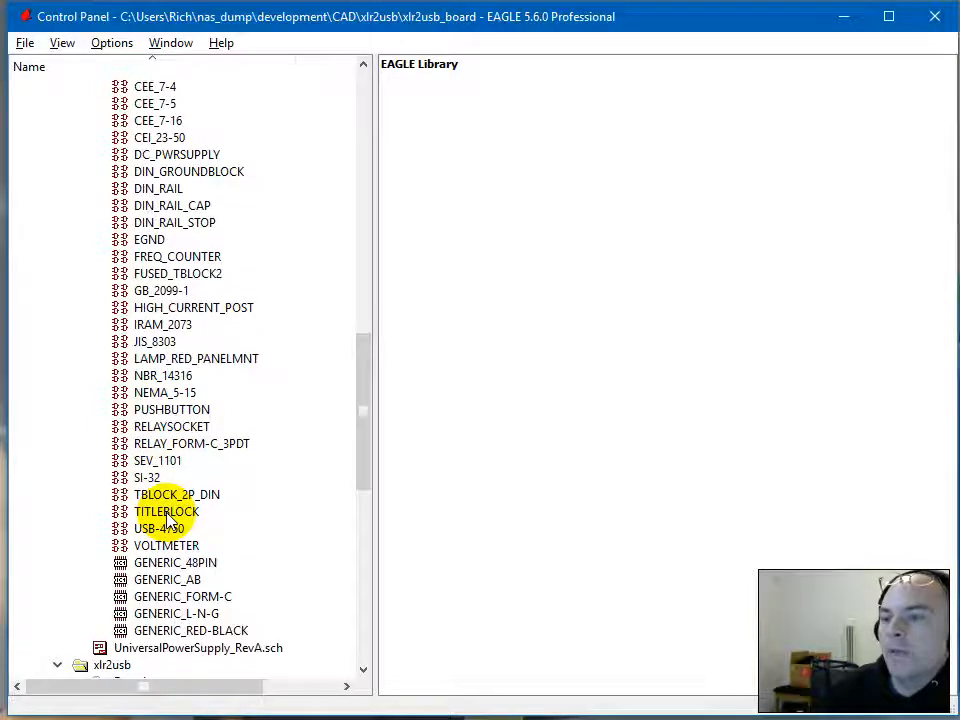
pyautogui.click(167, 513)
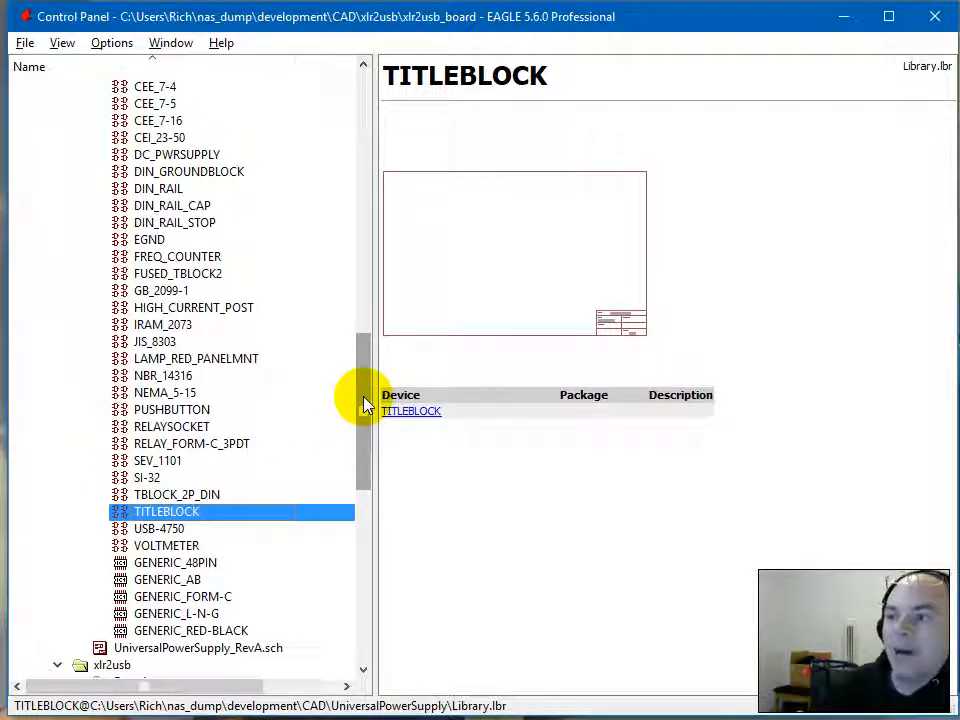
# Open the xlr2usb.lbr library of the xlr2usb_board project for editing.
pyautogui.moveTo(364, 404); pyautogui.dragTo(347, 501)
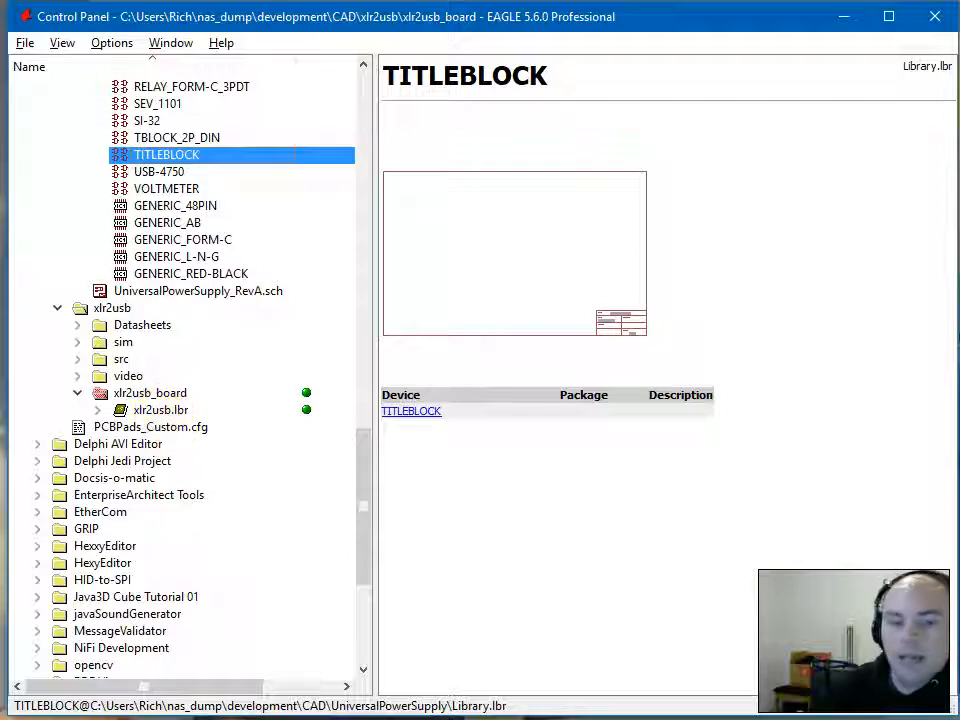
pyautogui.doubleClick(165, 411)
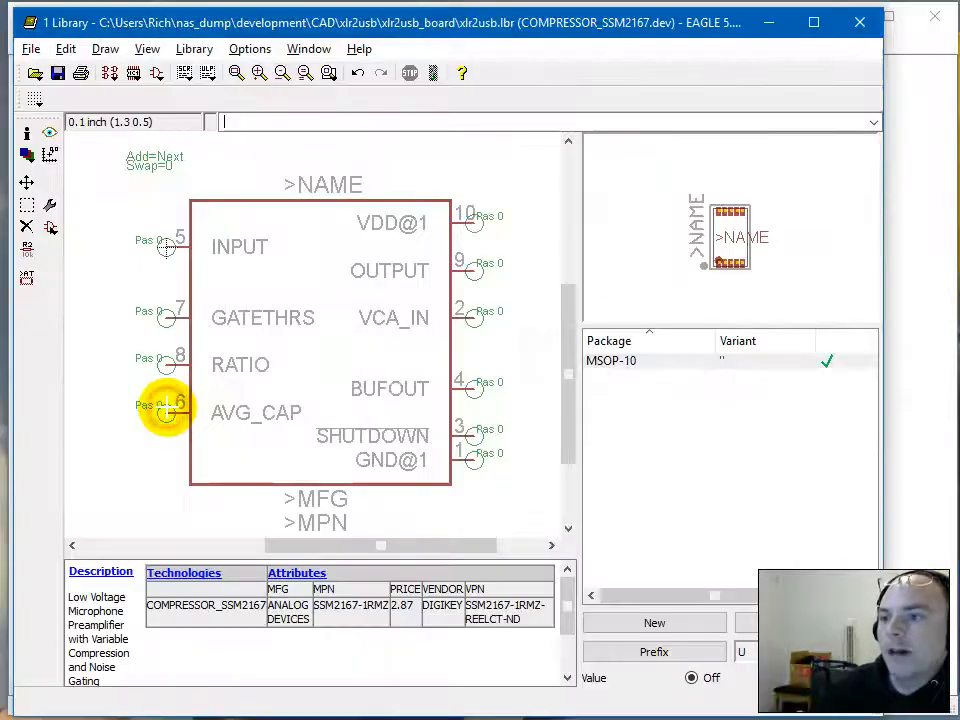
# Copy the TITLEBLOCK device from the UniversalPowerSupply project's Library.lbr into the open xlr2usb library.
pyautogui.click(900, 90)
pyautogui.moveTo(364, 510); pyautogui.dragTo(365, 440)
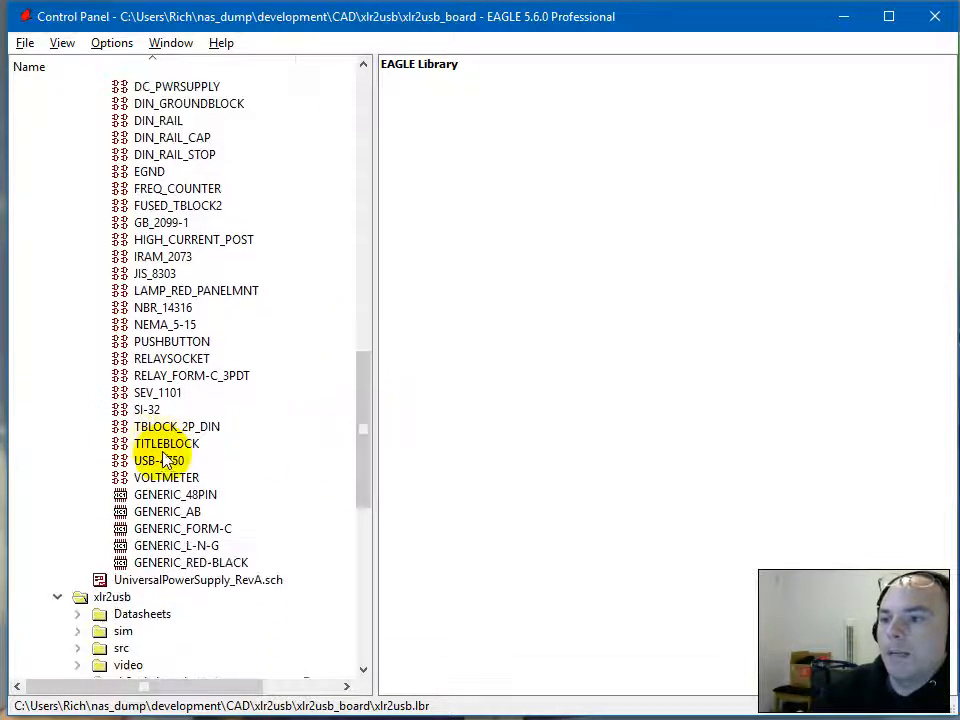
pyautogui.click(168, 446)
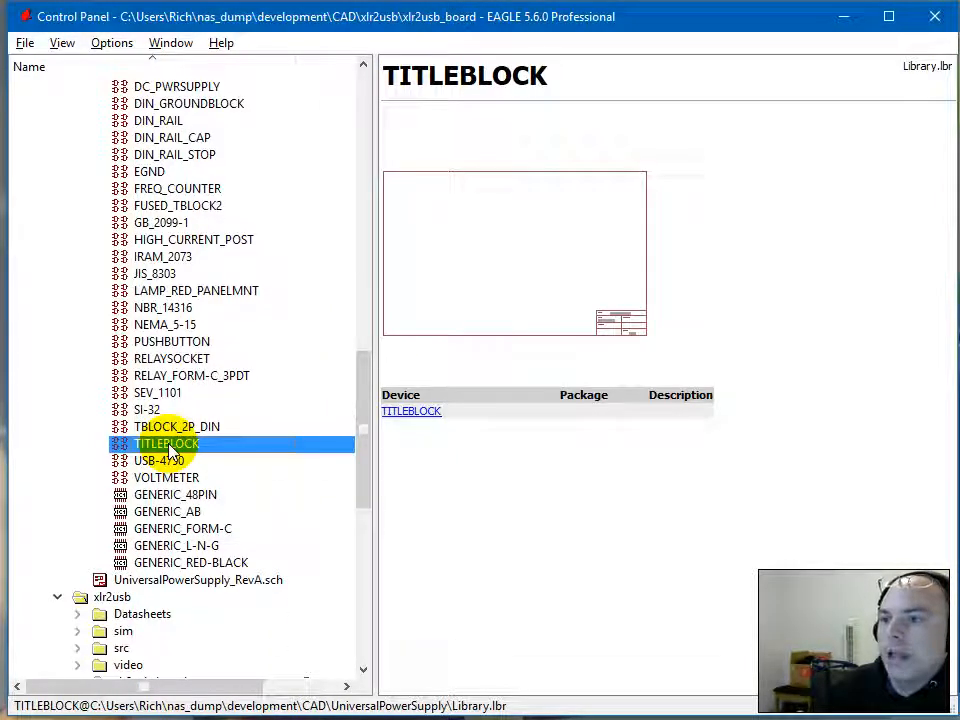
pyautogui.rightClick(168, 448)
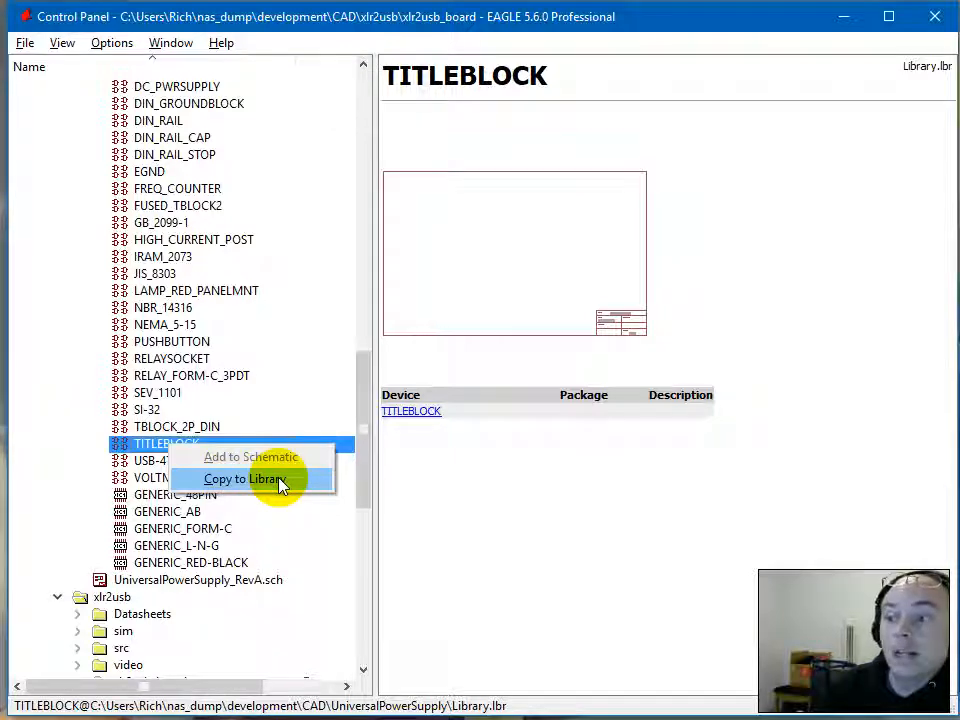
pyautogui.click(280, 482)
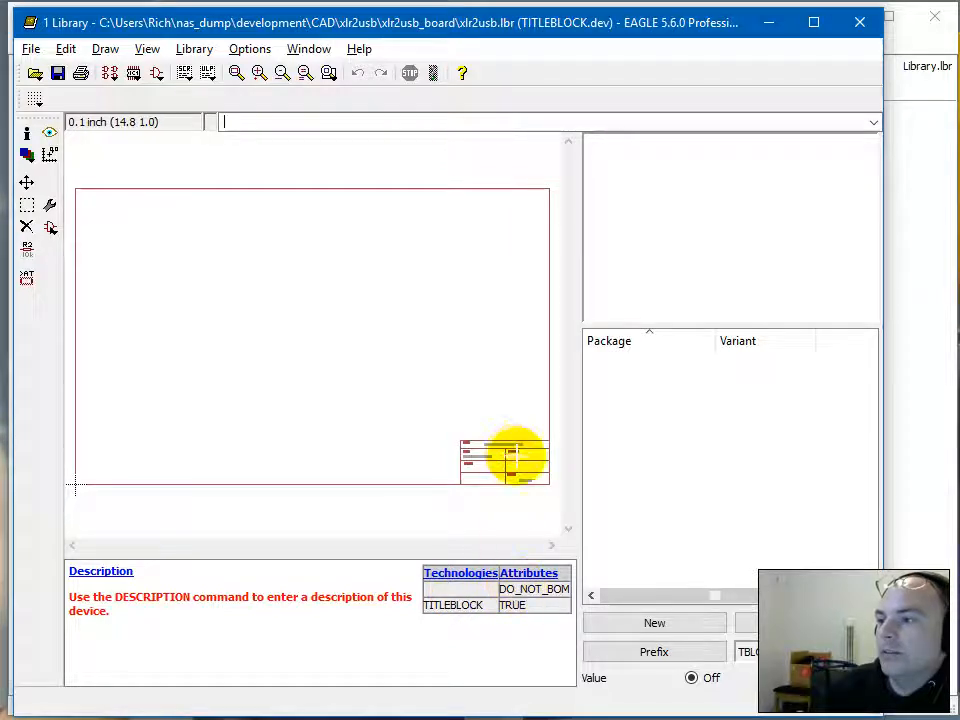
# Examine the copied TITLEBLOCK device, from the text fields in its title block to the whole drawing frame.
pyautogui.scroll(3, 514, 458)
pyautogui.scroll(3, 514, 478)
pyautogui.moveTo(471, 545)
pyautogui.mouseDown()
pyautogui.moveTo(492, 545)
pyautogui.moveTo(476, 546)
pyautogui.mouseUp()
pyautogui.scroll(-2, 456, 508)
pyautogui.scroll(-1, 471, 493)
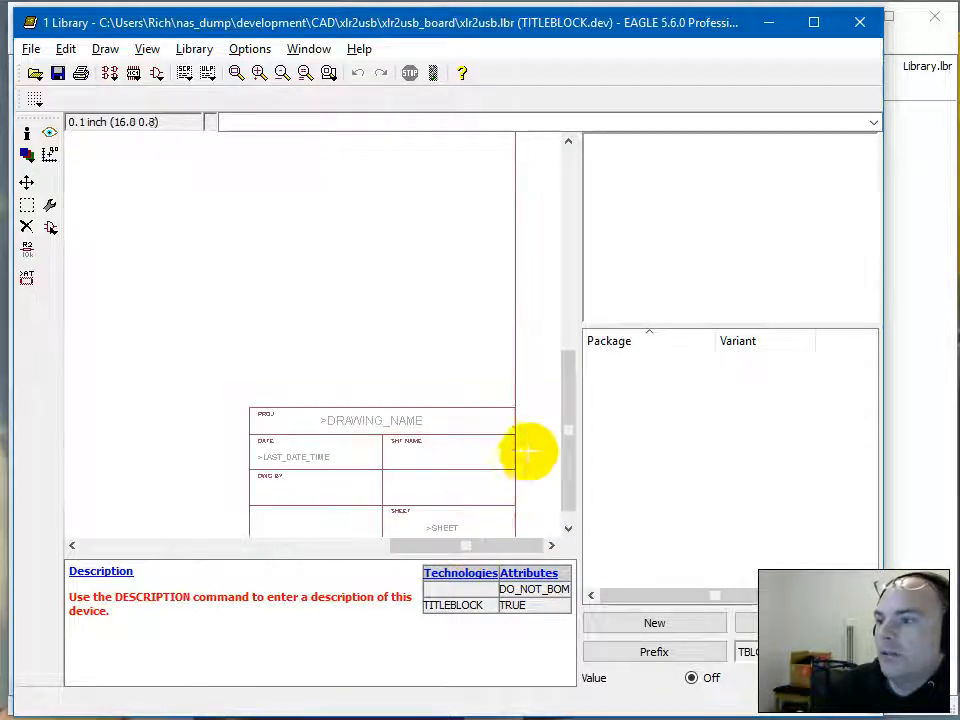
pyautogui.moveTo(565, 440); pyautogui.dragTo(561, 450)
pyautogui.scroll(2, 350, 444)
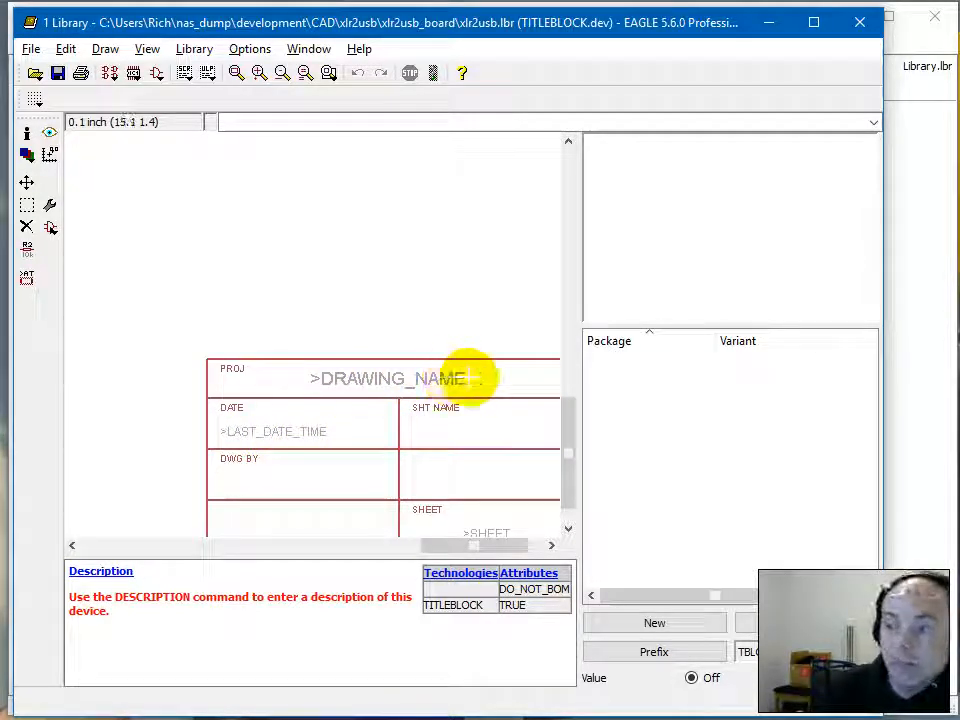
pyautogui.moveTo(571, 454); pyautogui.dragTo(567, 475)
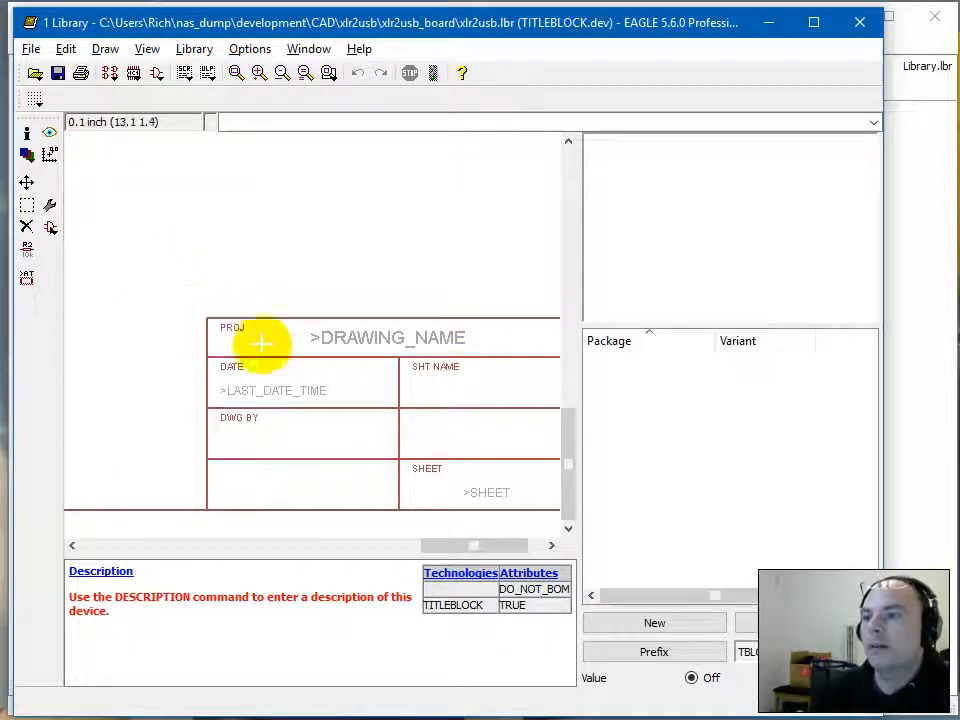
pyautogui.scroll(1, 317, 371)
pyautogui.scroll(-5, 306, 377)
pyautogui.scroll(-3, 357, 405)
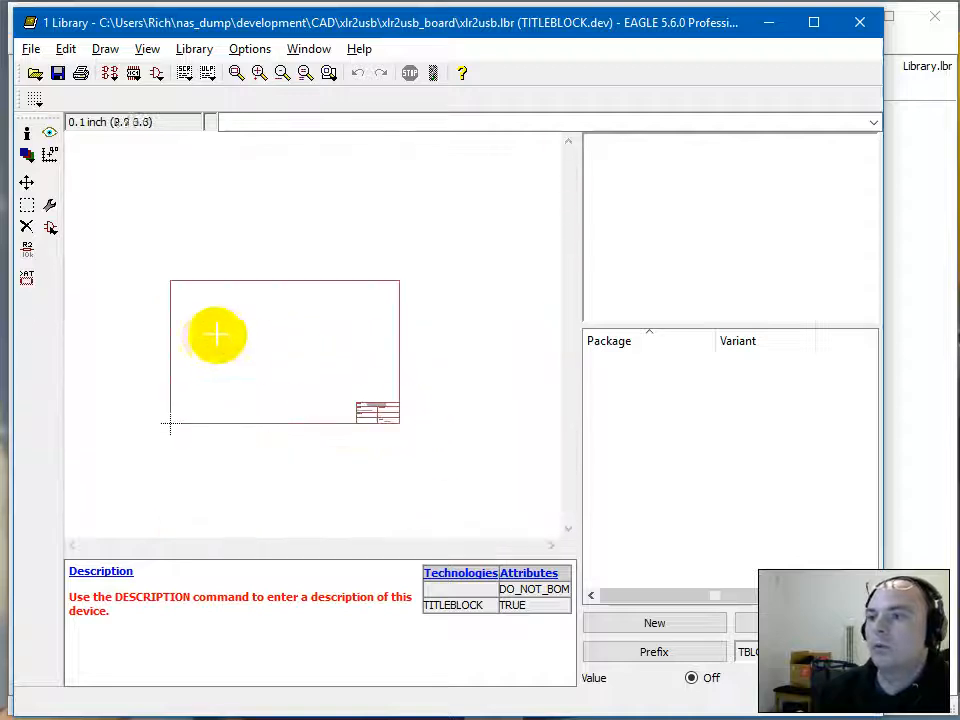
pyautogui.scroll(3, 214, 334)
pyautogui.scroll(-2, 118, 455)
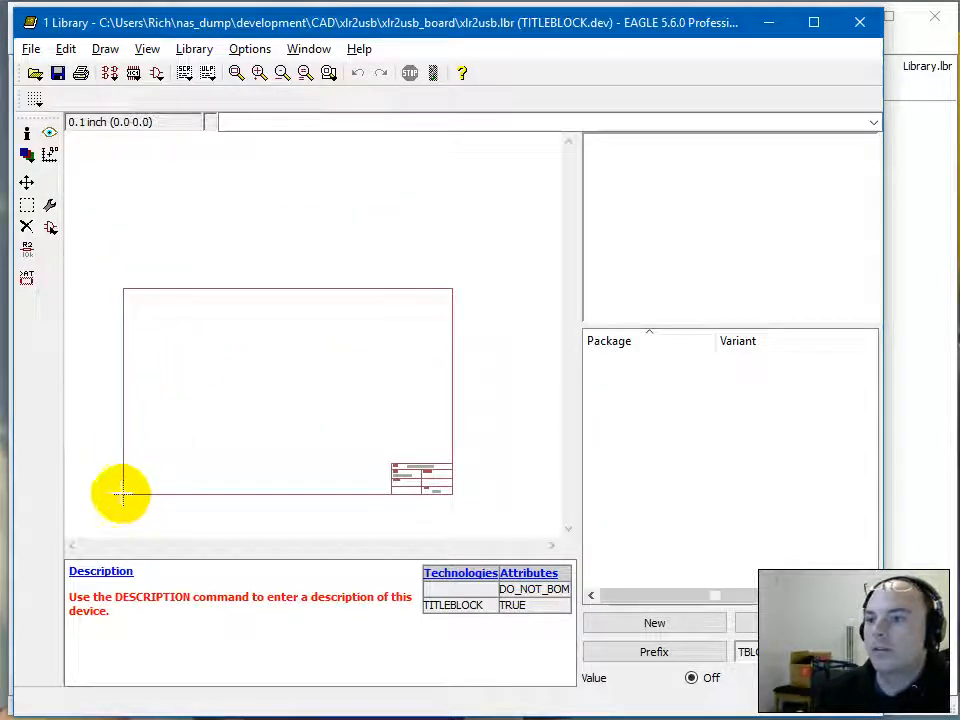
# Open the symbol of the TITLEBLOCK device for editing.
pyautogui.rightClick(123, 494)
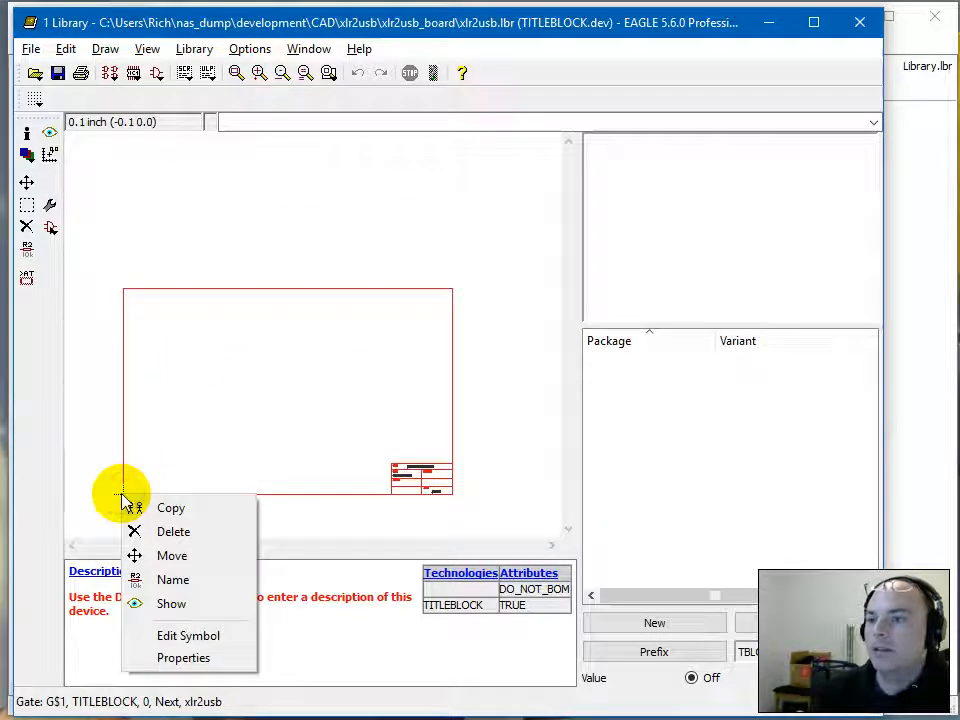
pyautogui.click(188, 635)
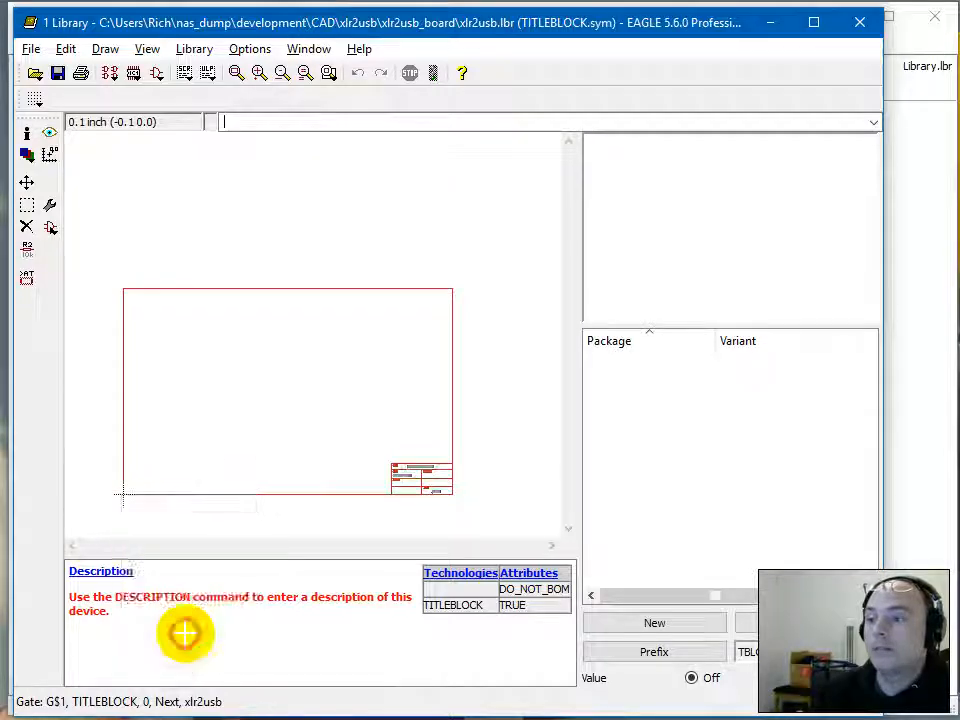
pyautogui.scroll(3, 816, 602)
pyautogui.scroll(-4, 699, 501)
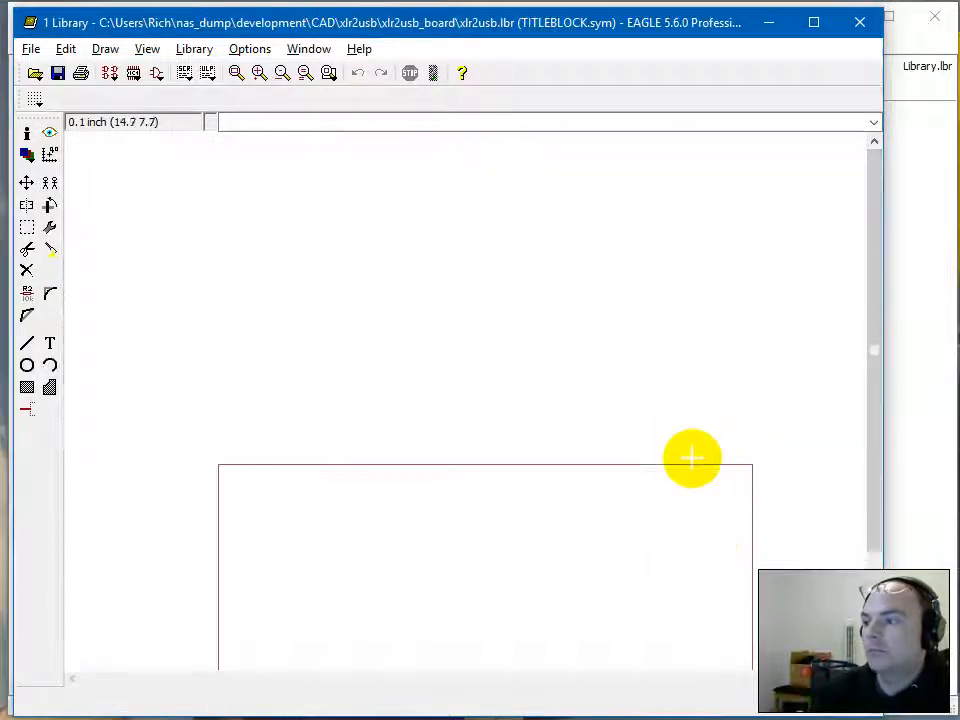
pyautogui.scroll(-2, 694, 540)
pyautogui.scroll(6, 754, 531)
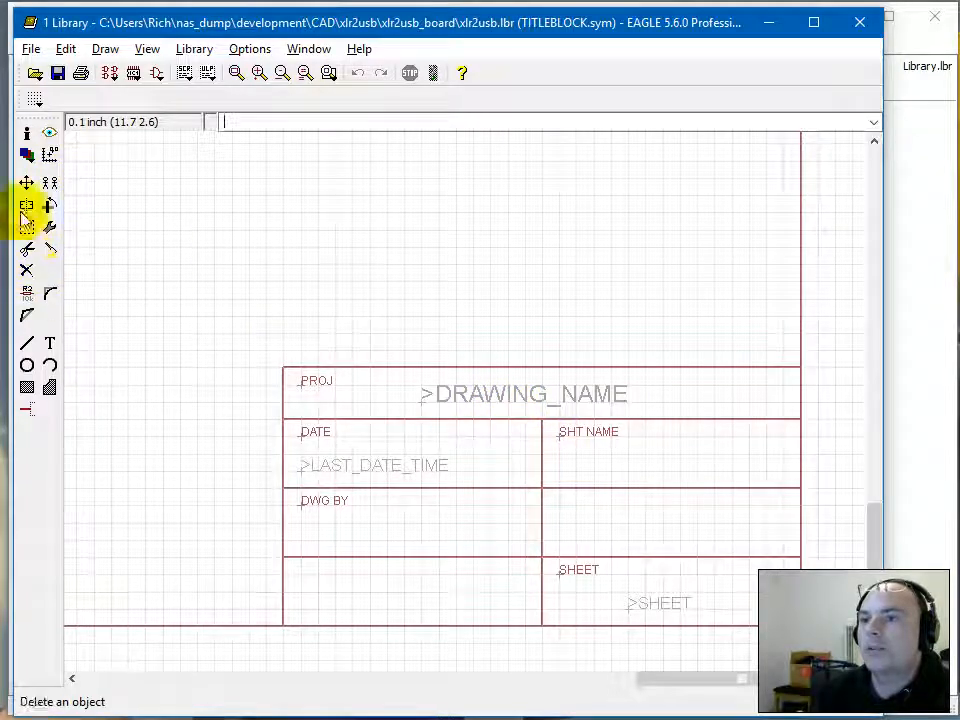
# Copy the >LAST_DATE_TIME text into the SHT NAME cell, placing it below the cell's label.
pyautogui.click(50, 182)
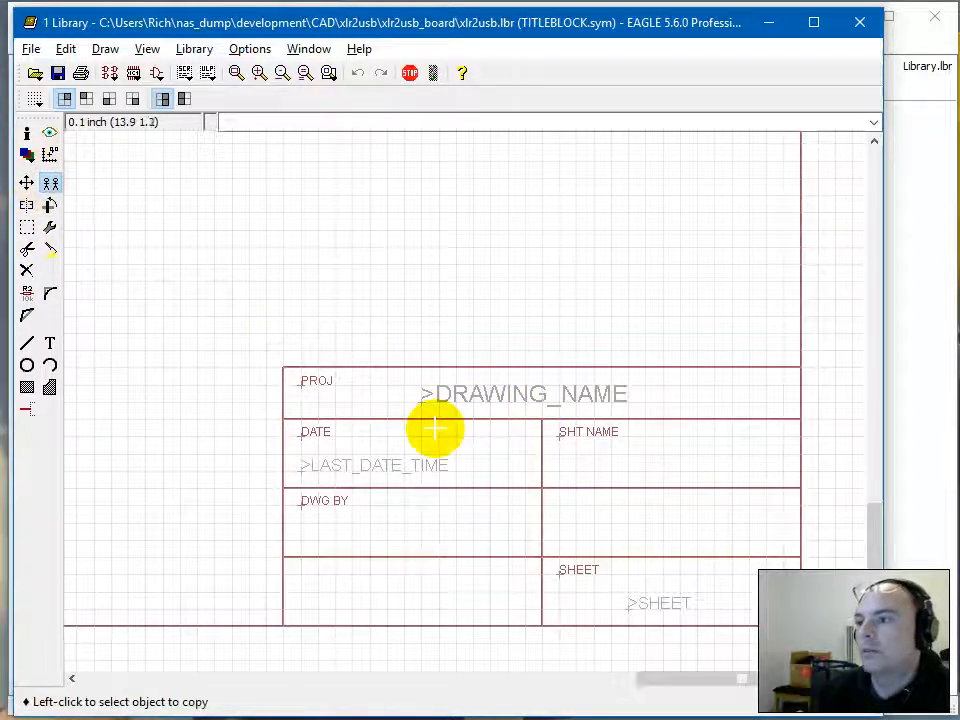
pyautogui.click(299, 467)
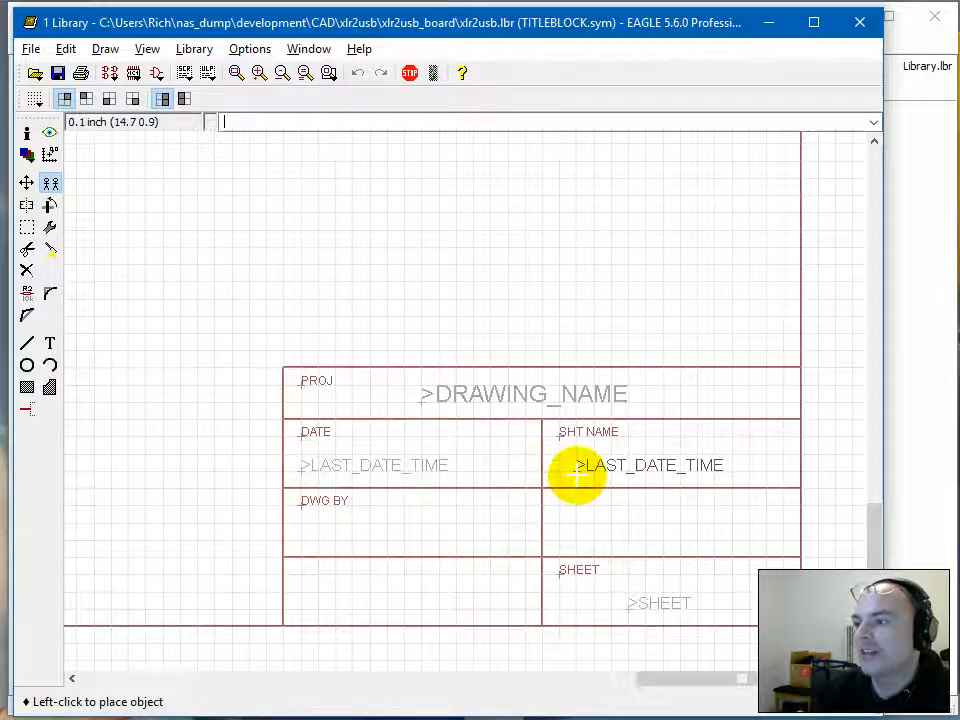
pyautogui.click(559, 468)
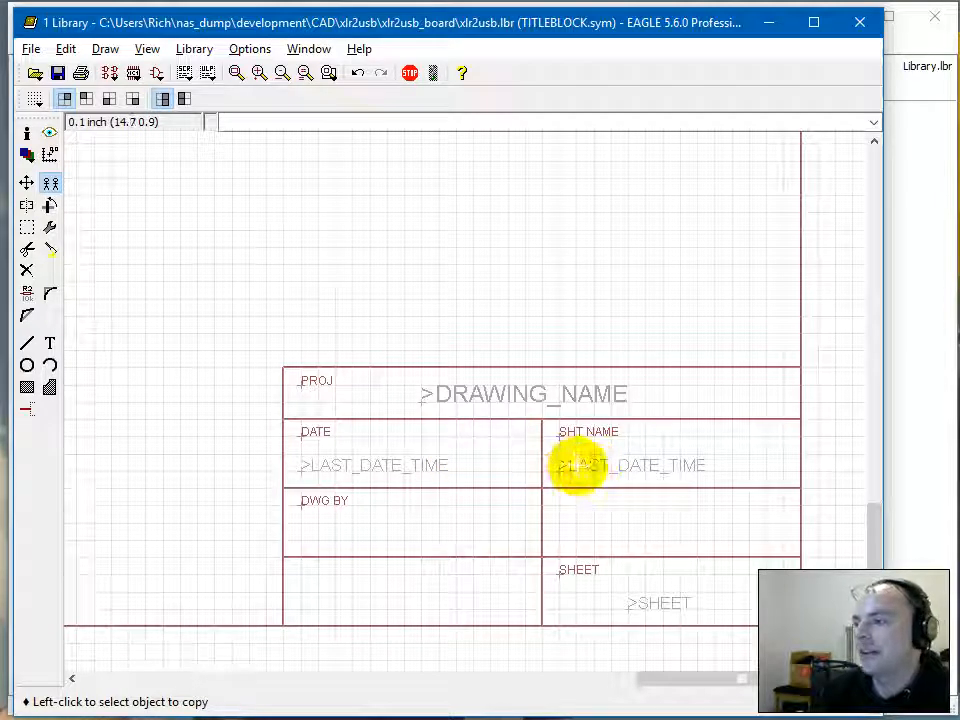
pyautogui.rightClick(577, 468)
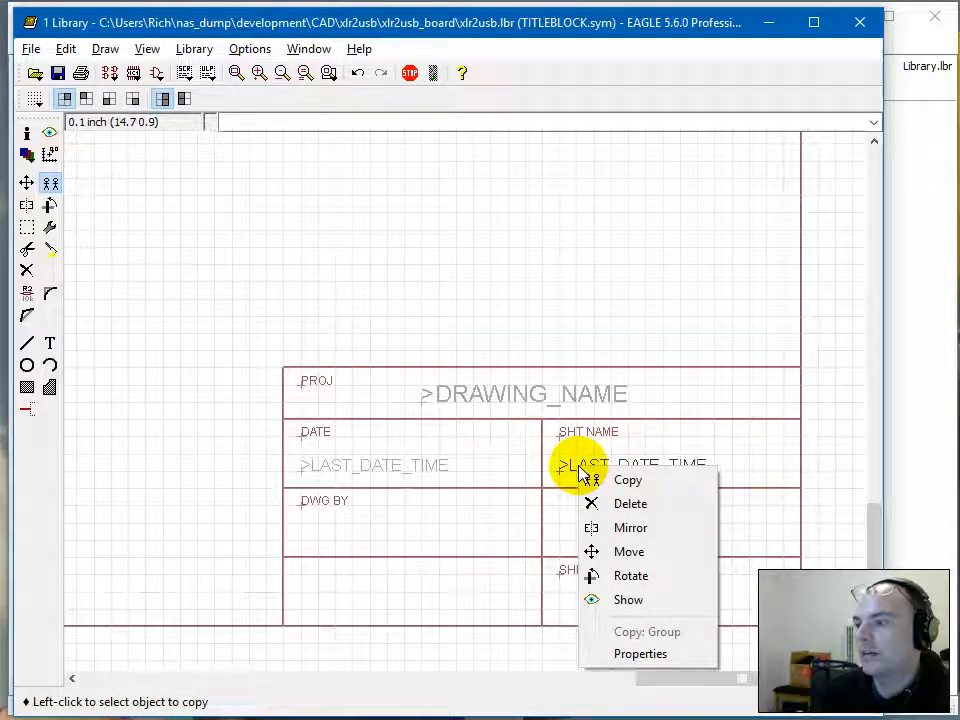
pyautogui.click(635, 655)
pyautogui.moveTo(870, 320); pyautogui.dragTo(669, 251)
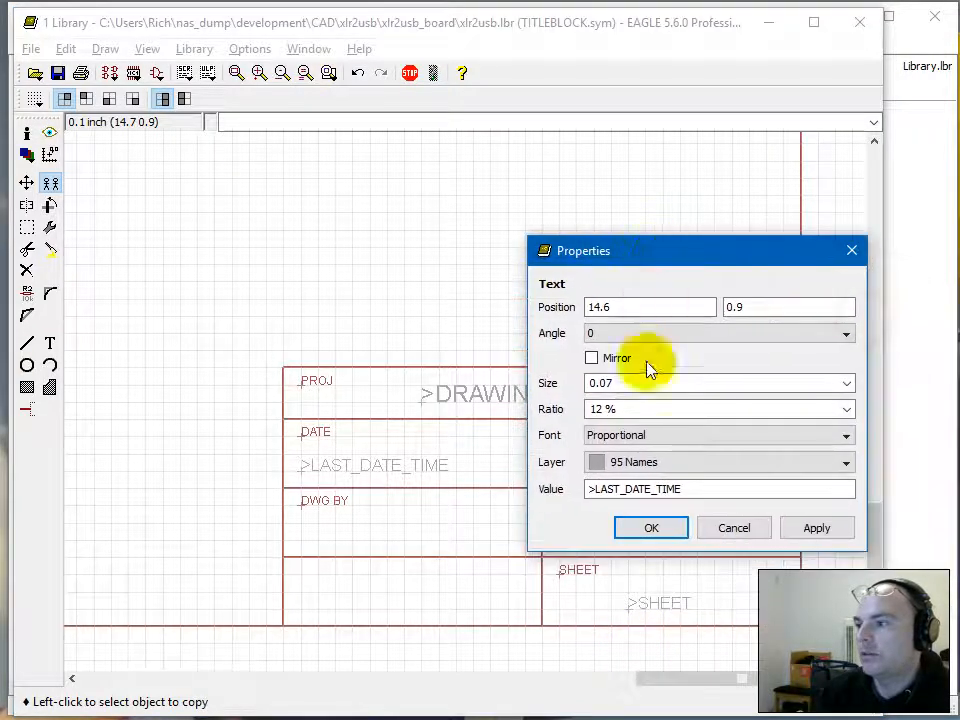
pyautogui.click(734, 528)
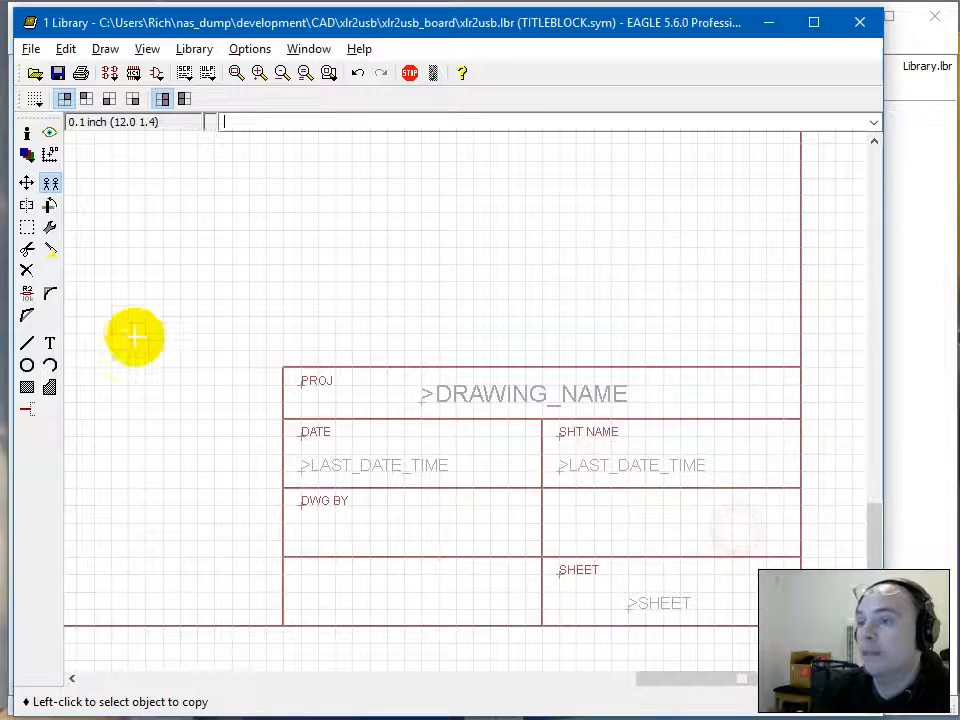
pyautogui.click(50, 230)
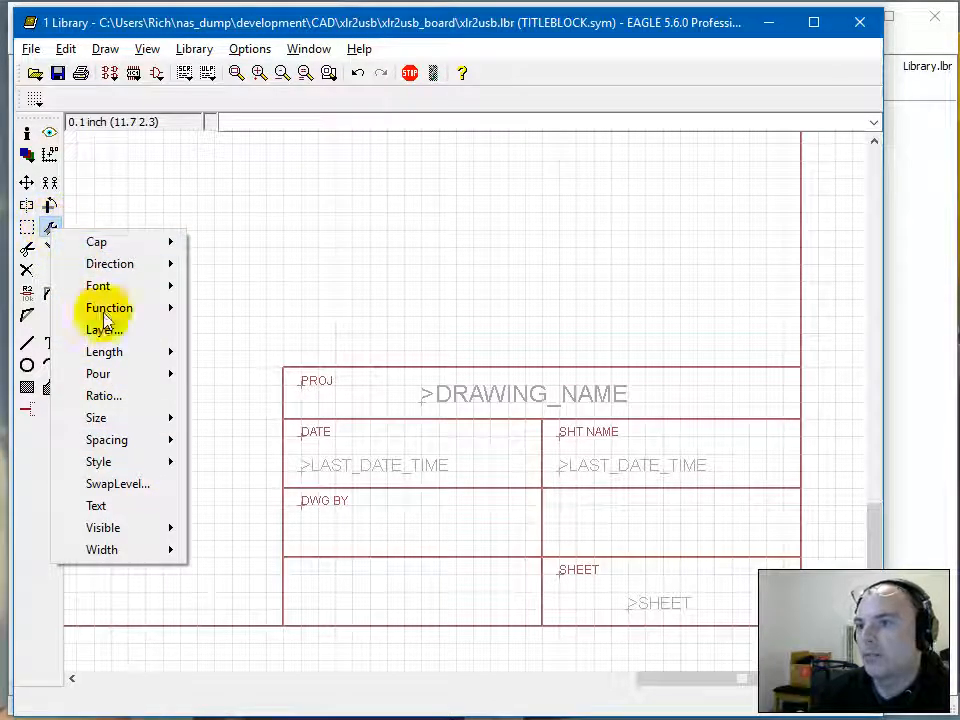
pyautogui.click(128, 505)
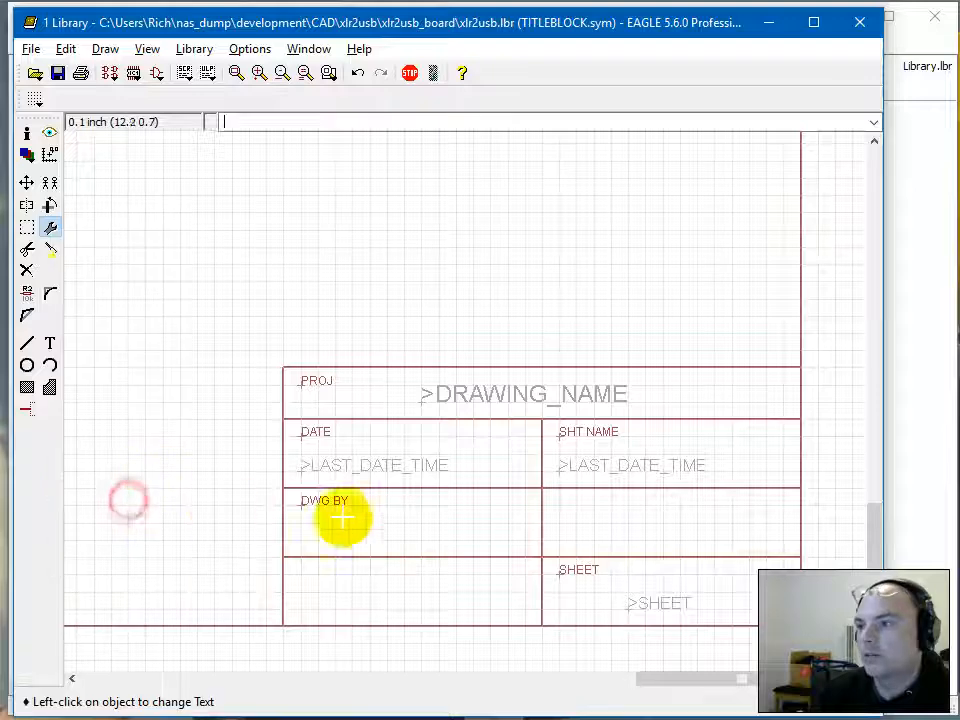
pyautogui.click(563, 470)
pyautogui.moveTo(782, 405); pyautogui.dragTo(606, 323)
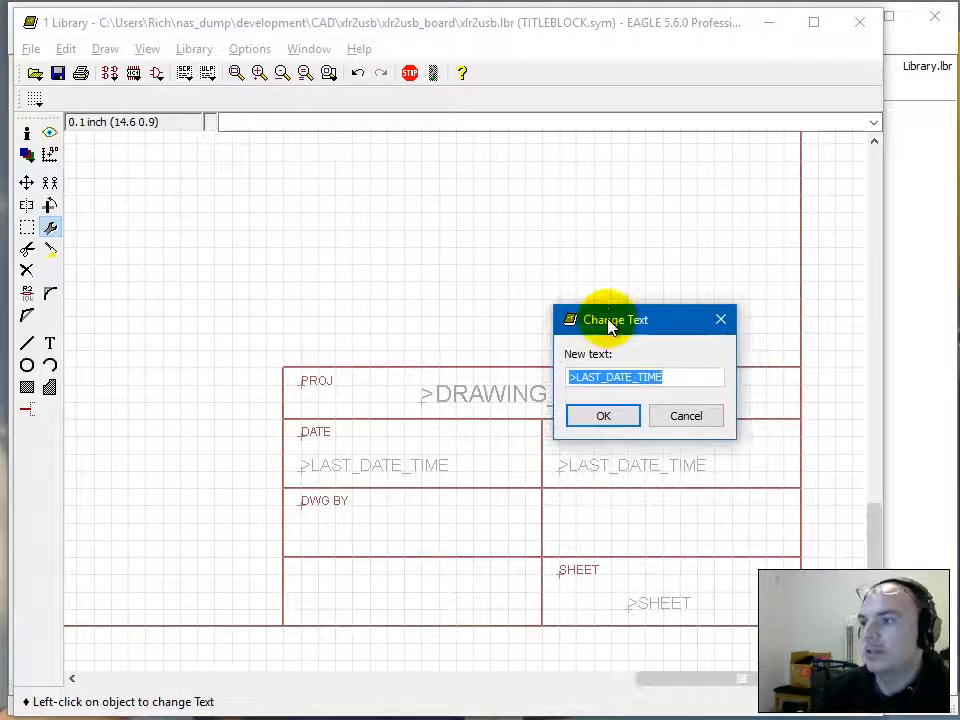
pyautogui.click(660, 415)
# Change the copied text in the SHT NAME cell to >SHT_NAME using the change text command.
pyautogui.click(309, 123)
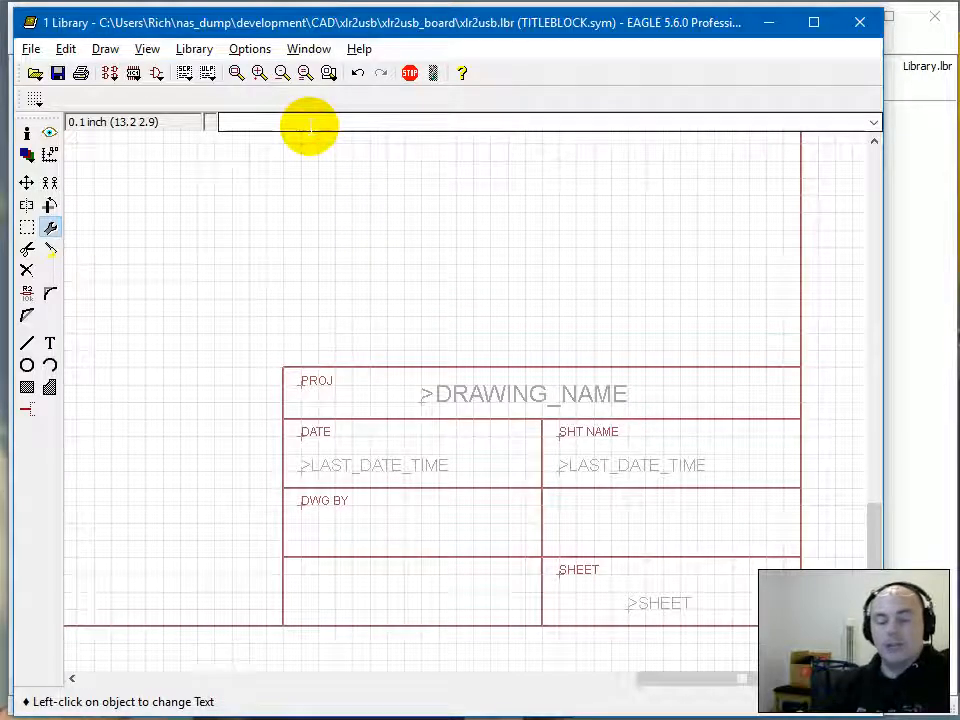
pyautogui.write('cha')
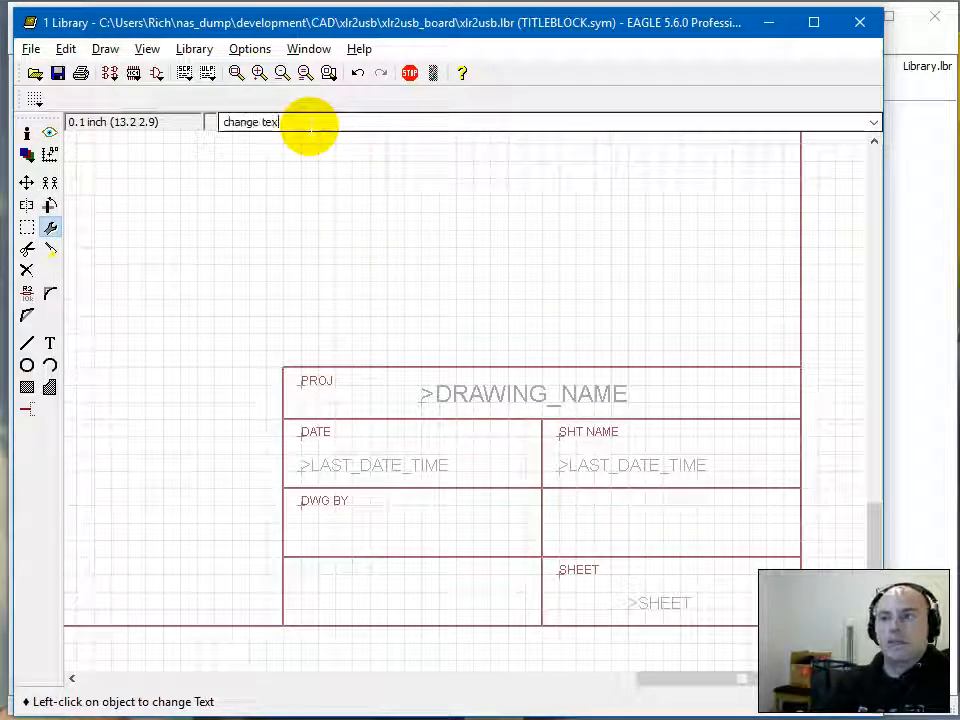
pyautogui.write('nge tex')
pyautogui.press('Return')
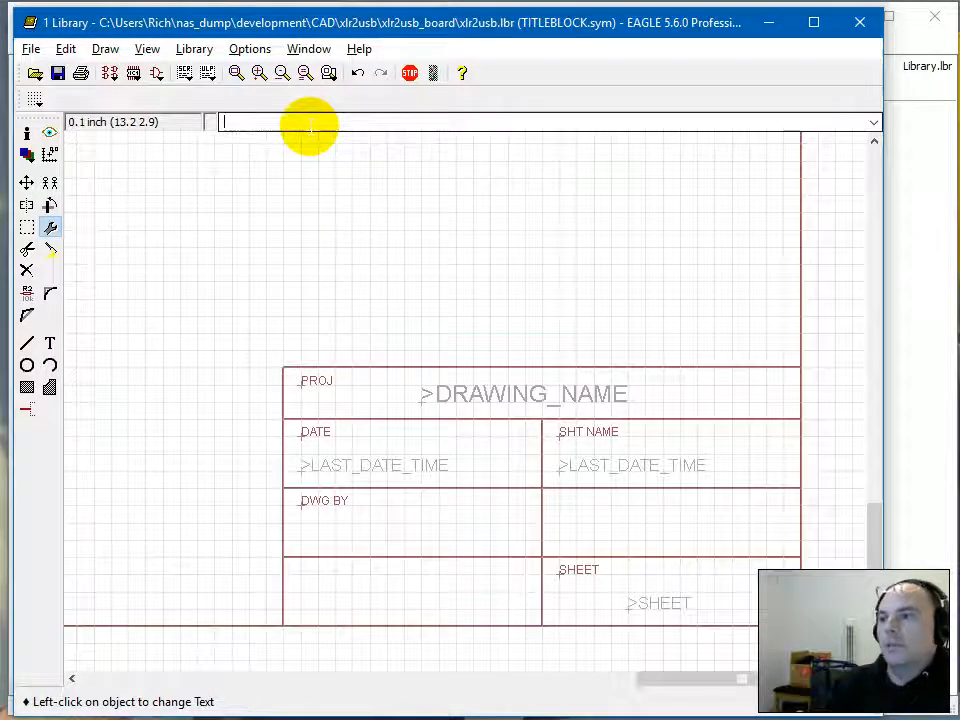
pyautogui.click(564, 477)
pyautogui.moveTo(790, 420)
pyautogui.mouseDown()
pyautogui.moveTo(643, 373)
pyautogui.moveTo(586, 280)
pyautogui.mouseUp()
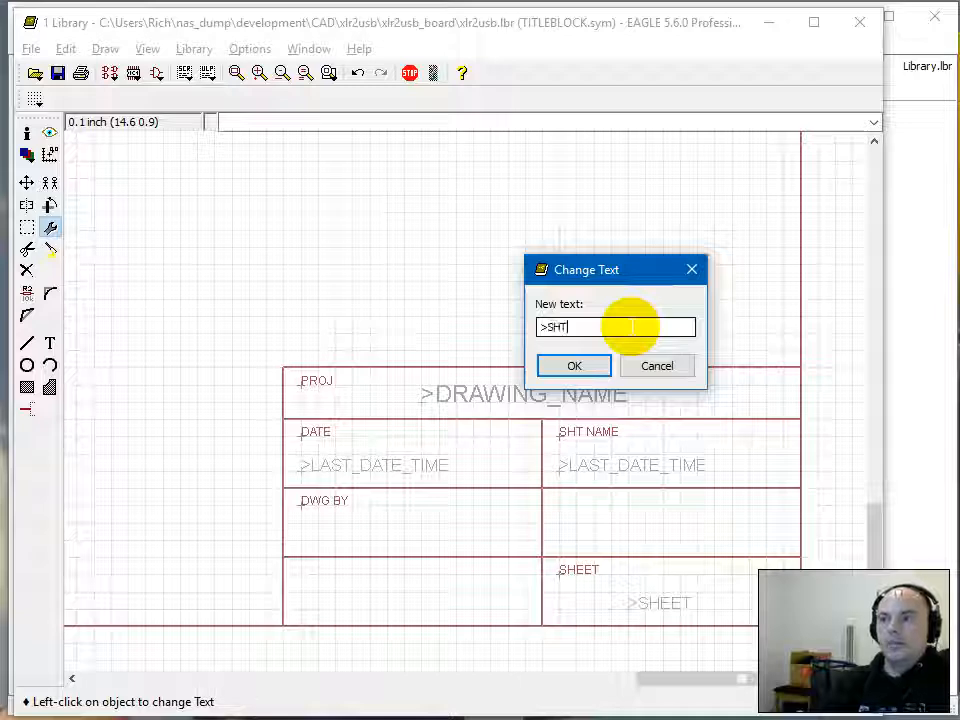
pyautogui.write('NAME')
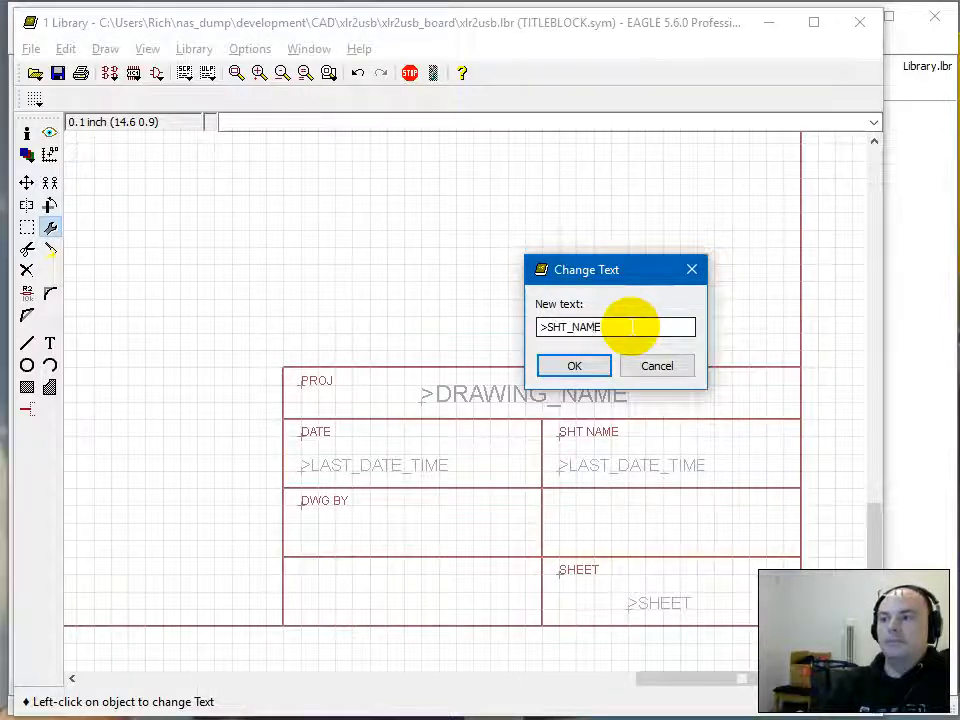
pyautogui.press('Return')
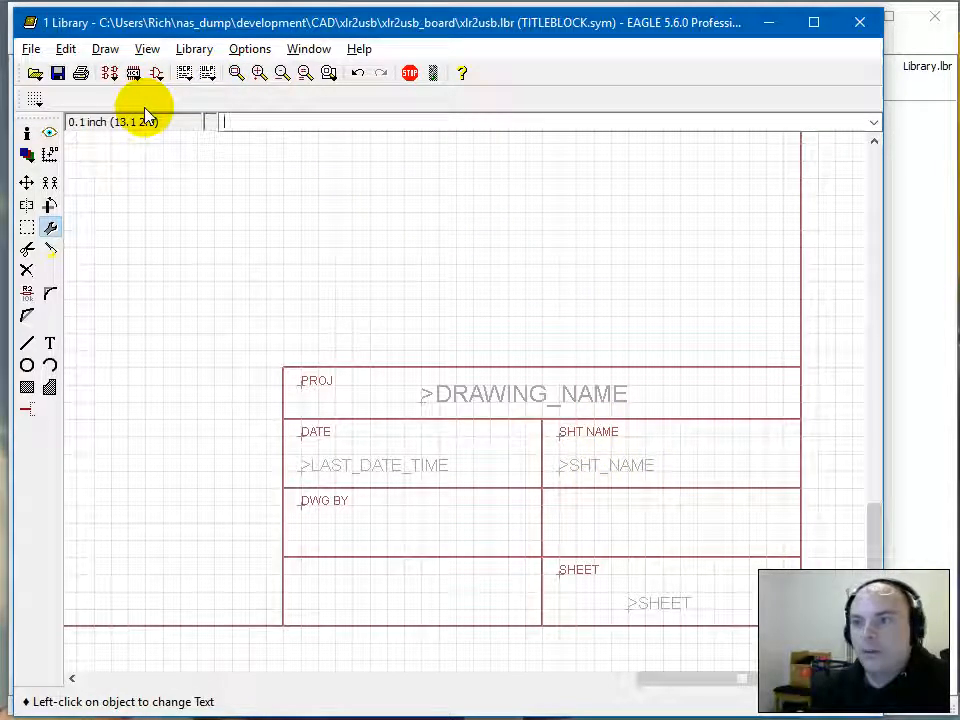
# Save the edited TITLEBLOCK symbol and open the TITLEBLOCK device for editing.
pyautogui.hotkey('ctrl', 's')
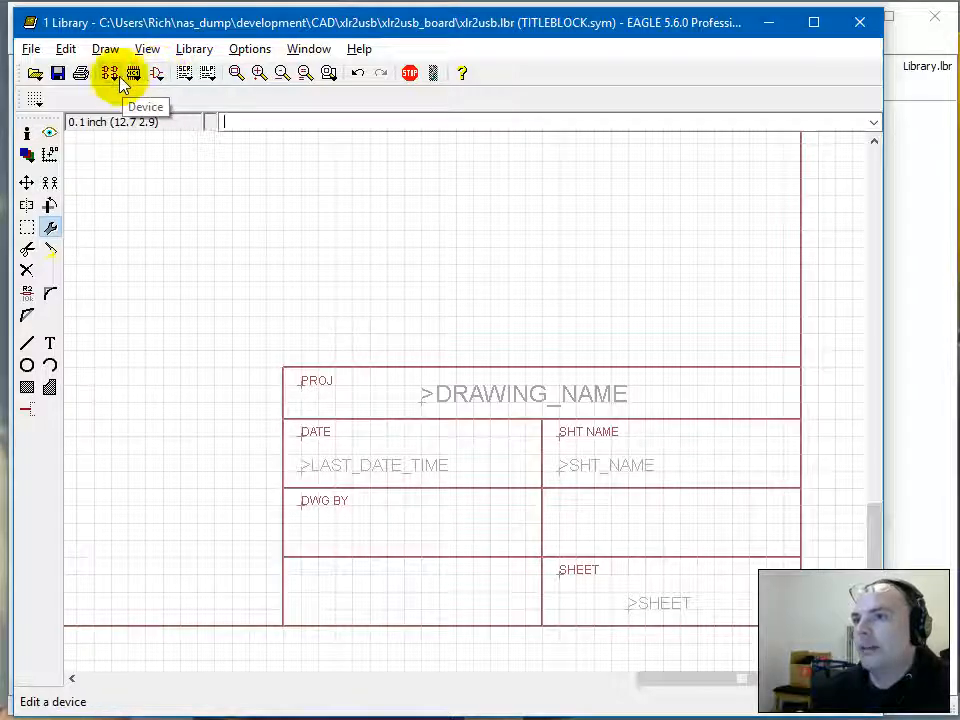
pyautogui.click(110, 73)
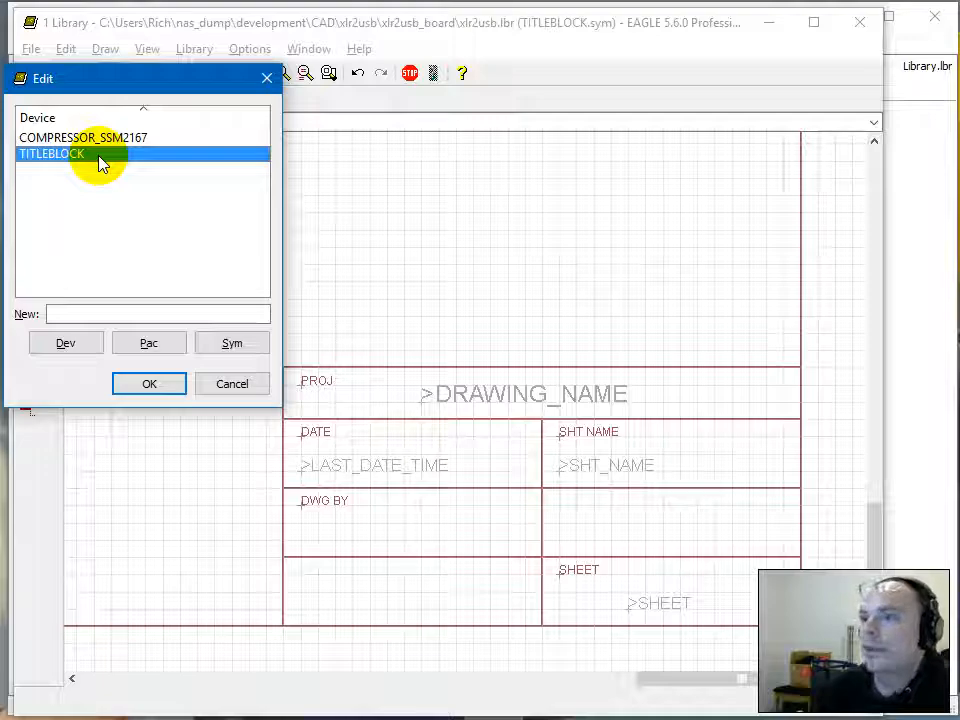
pyautogui.doubleClick(100, 158)
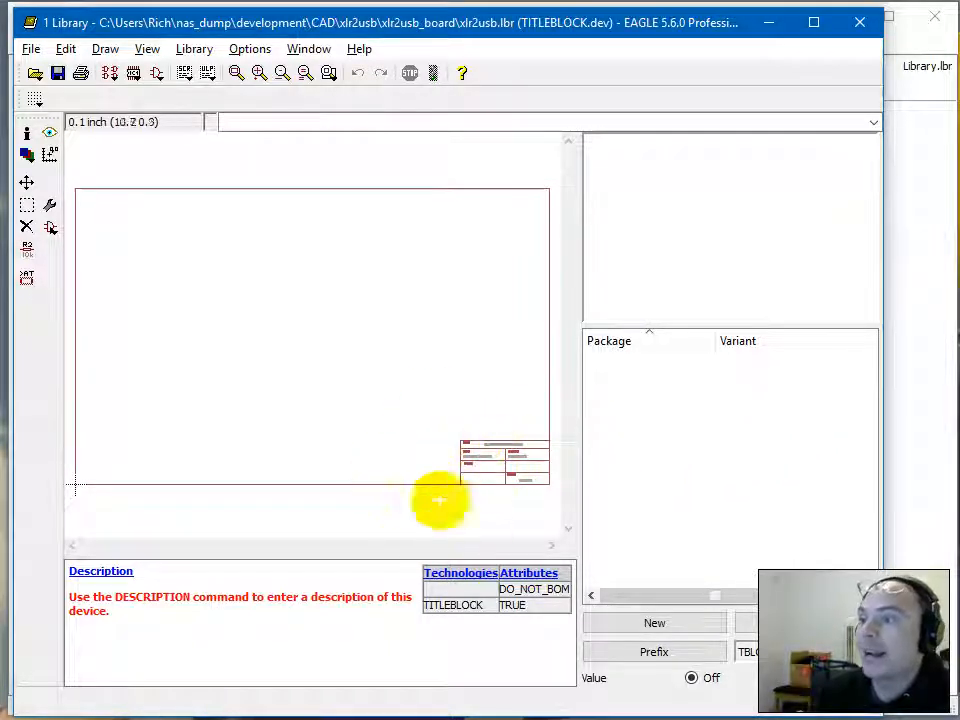
# Add a variable attribute named SHT_NAME with the value SHT_NAME to the TITLEBLOCK device.
pyautogui.click(533, 576)
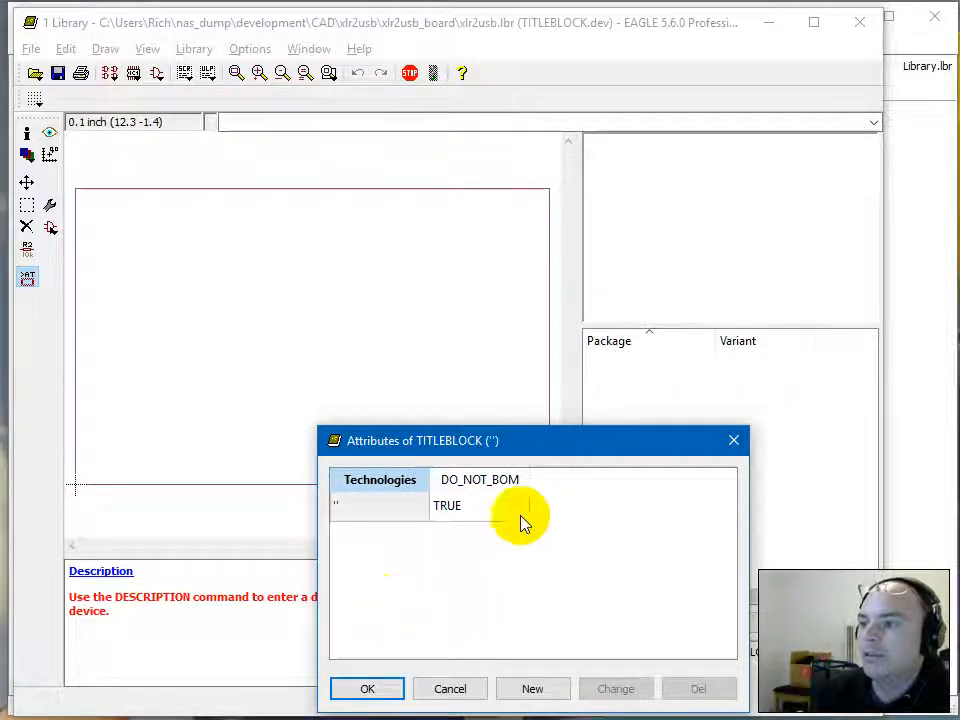
pyautogui.moveTo(518, 436); pyautogui.dragTo(503, 403)
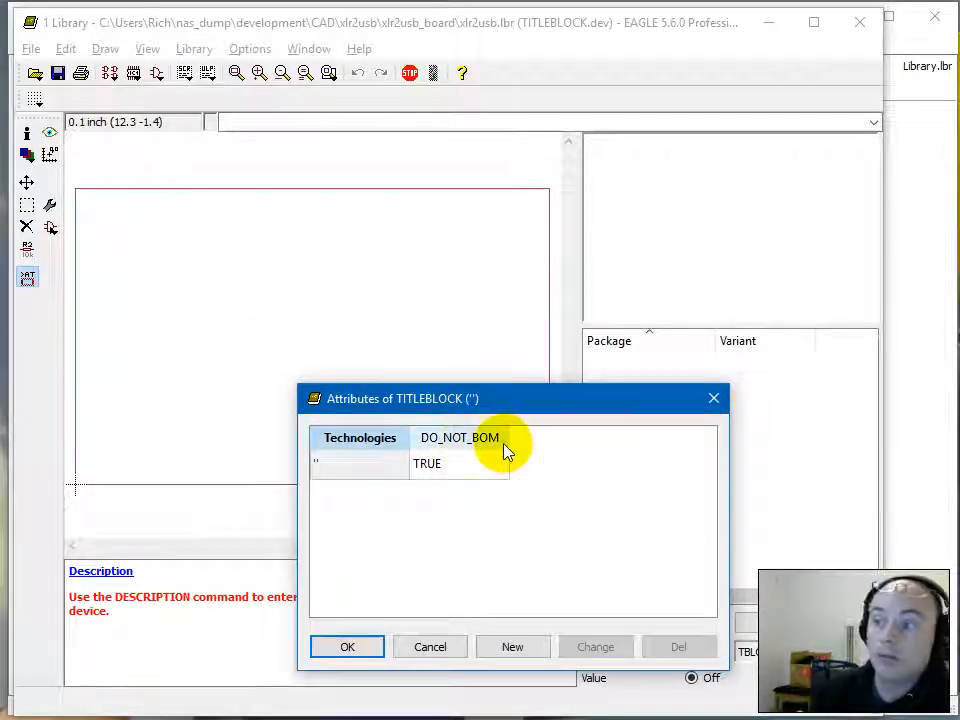
pyautogui.click(519, 651)
pyautogui.write('S')
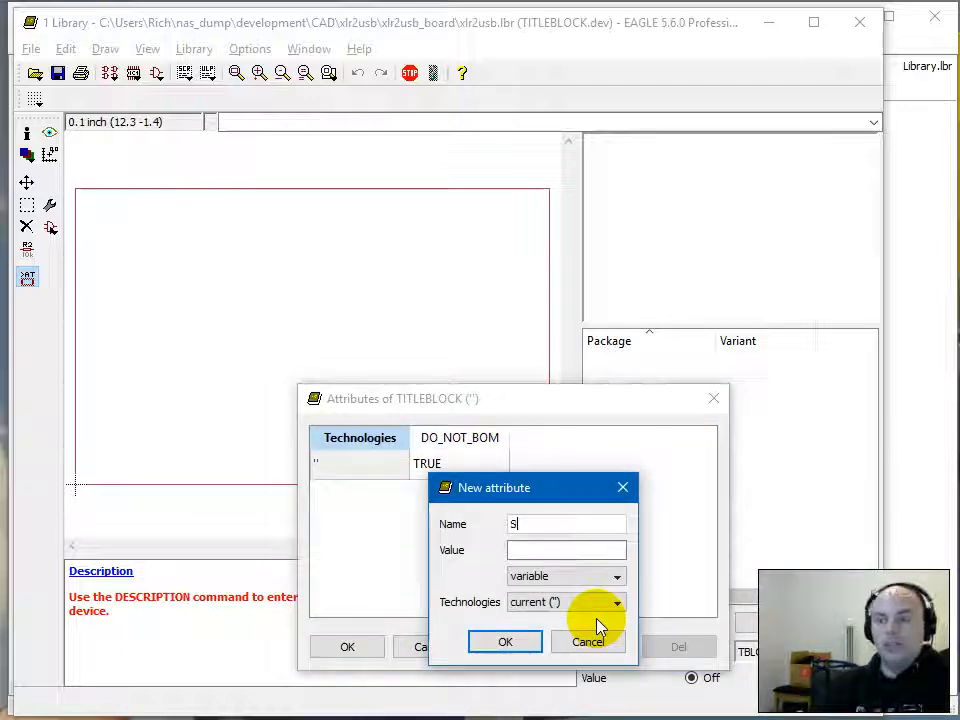
pyautogui.write('HT_NAME')
pyautogui.press('Tab')
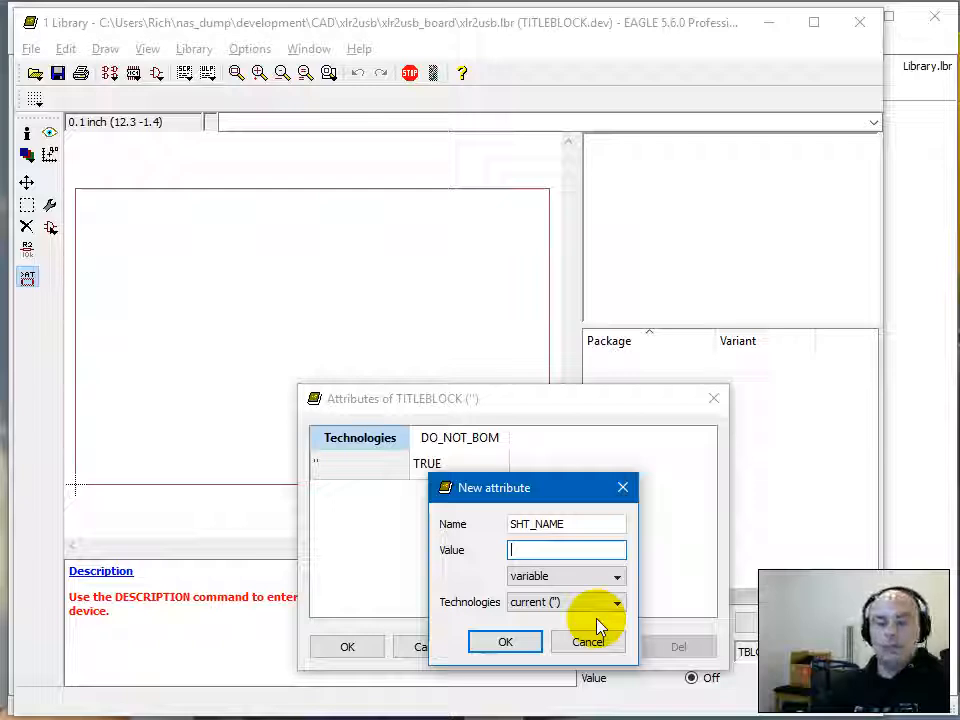
pyautogui.write('SHT_NAME')
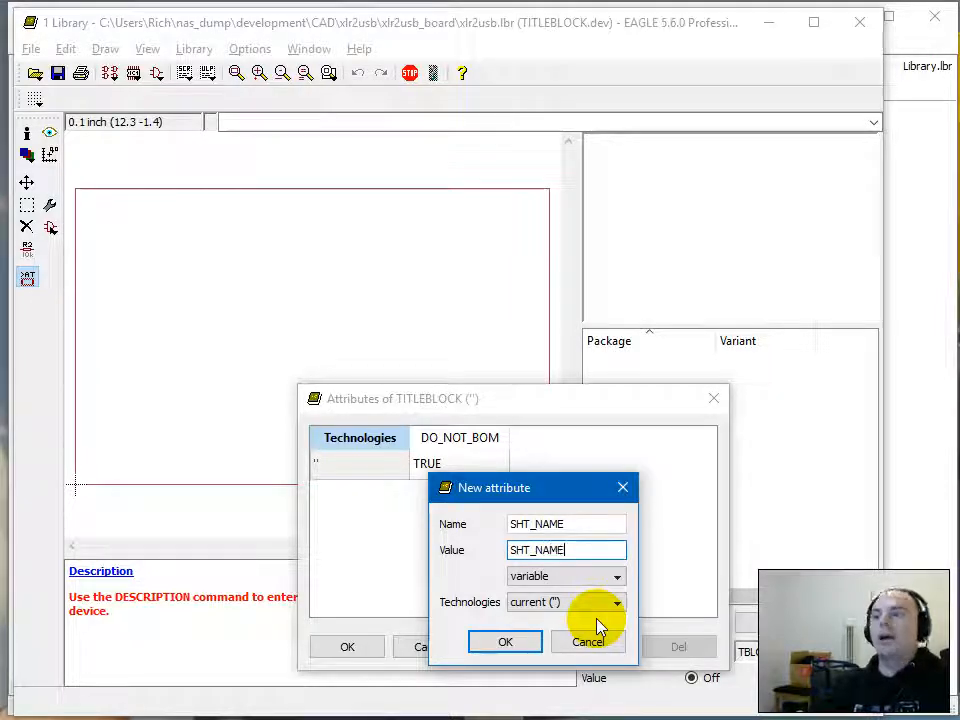
pyautogui.press('Return')
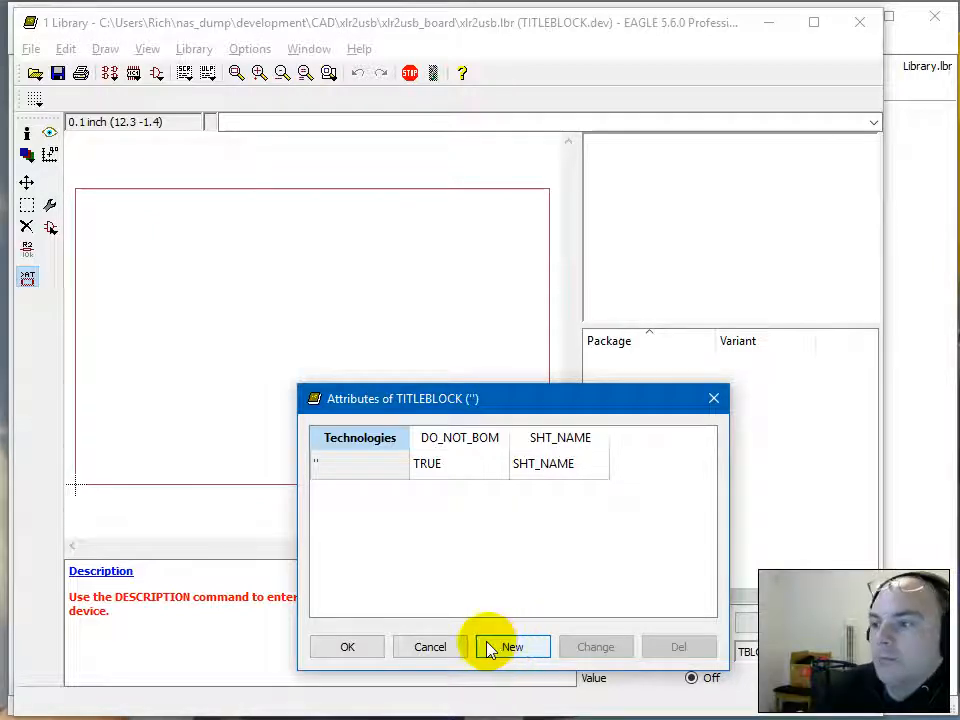
pyautogui.click(349, 650)
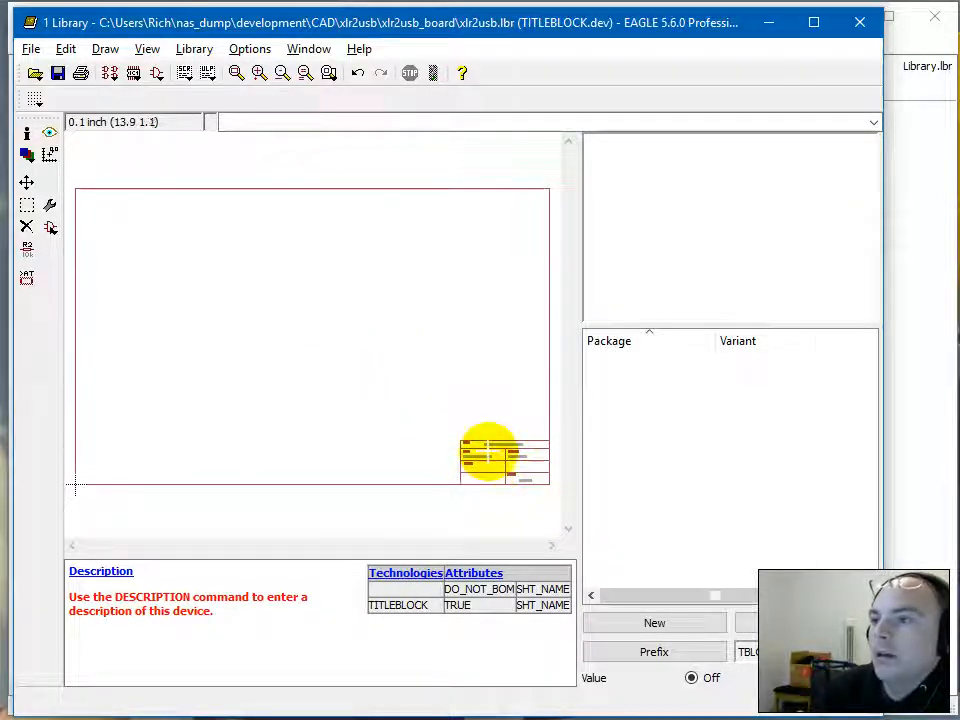
# Check the title block fields in the TITLEBLOCK device drawing and save the xlr2usb library.
pyautogui.scroll(6, 490, 475)
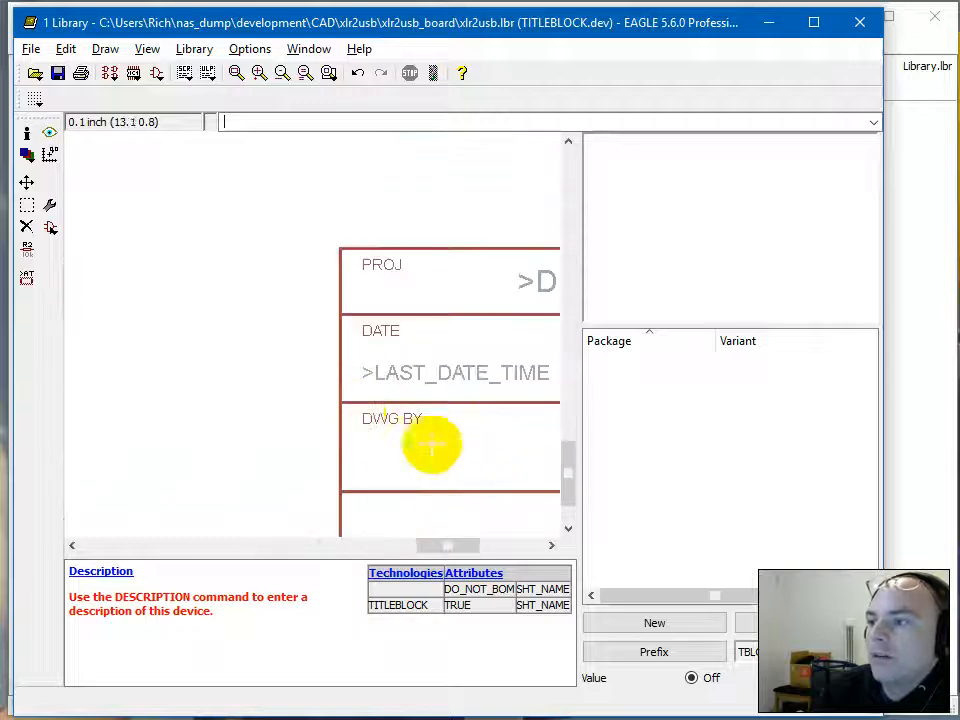
pyautogui.scroll(-4, 431, 443)
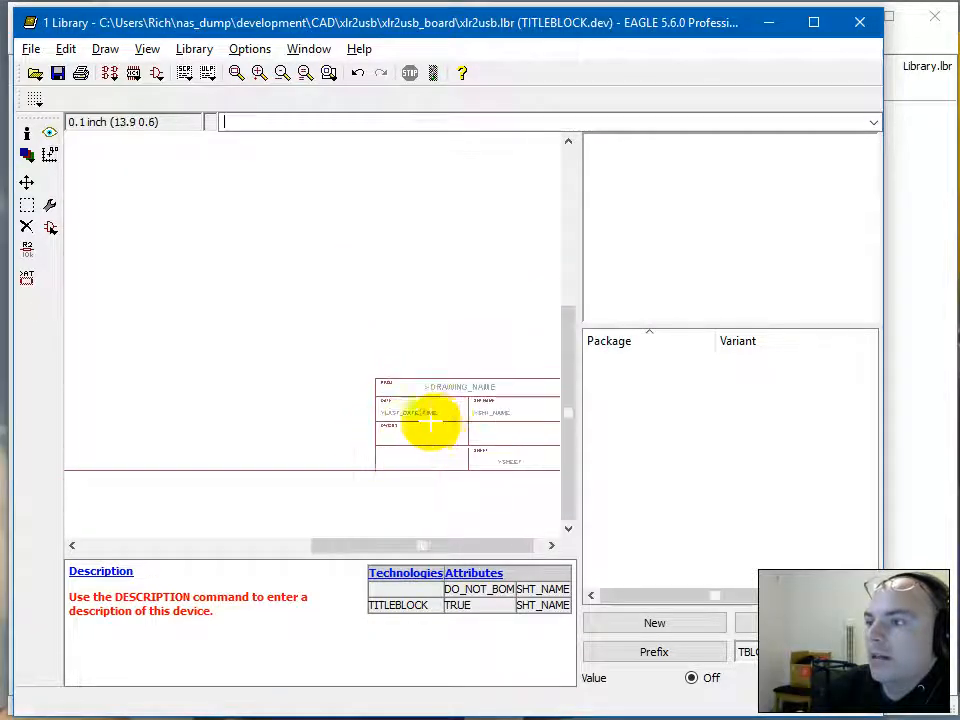
pyautogui.scroll(-4, 431, 422)
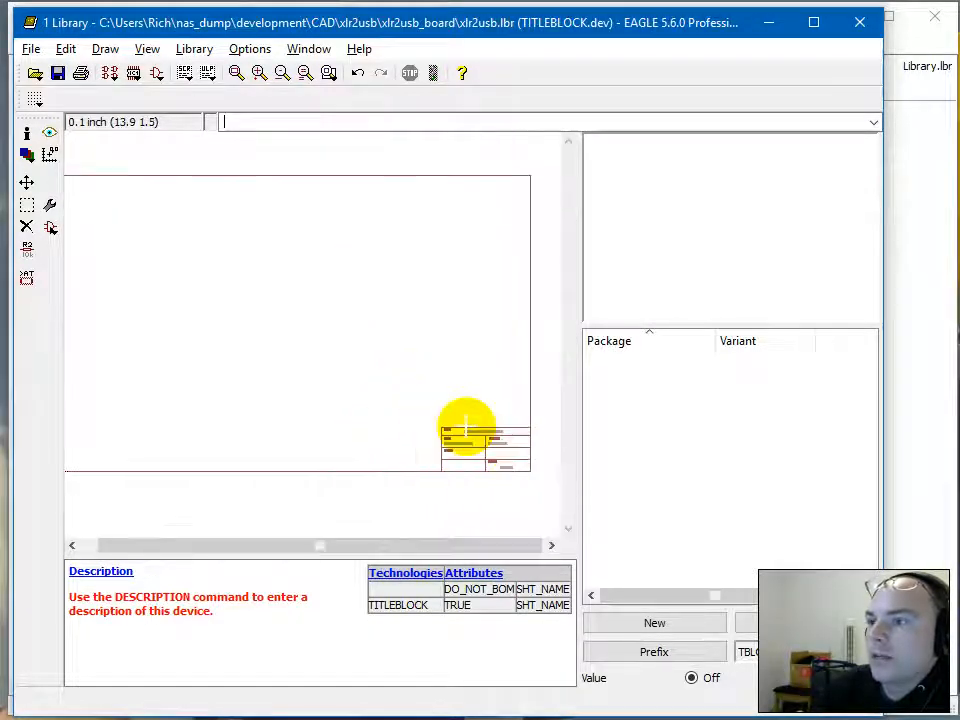
pyautogui.scroll(-1, 465, 425)
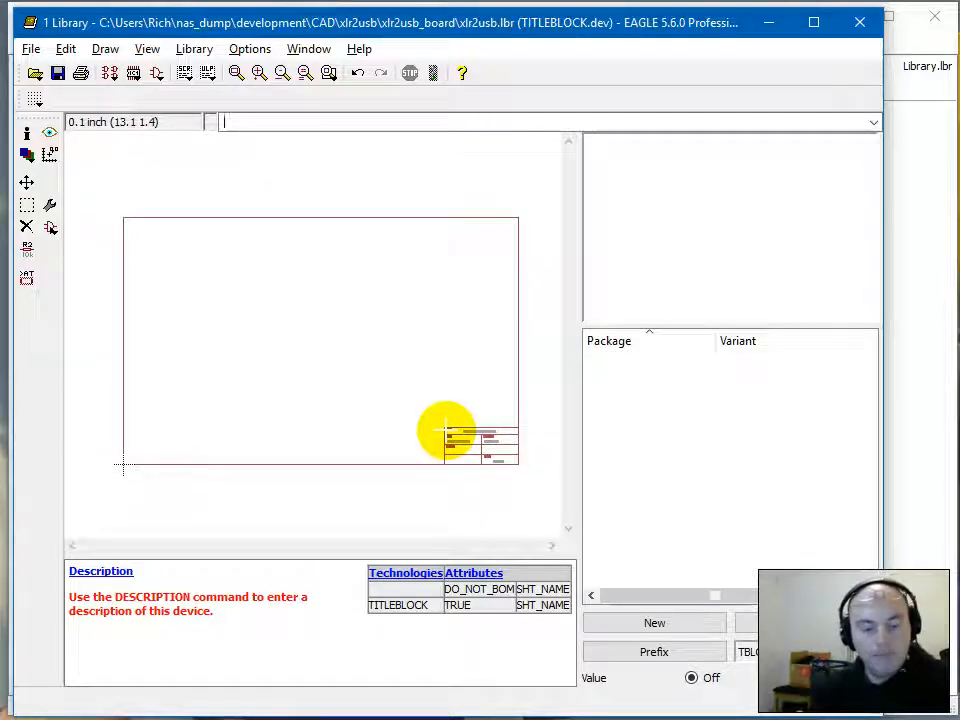
pyautogui.hotkey('ctrl', 's')
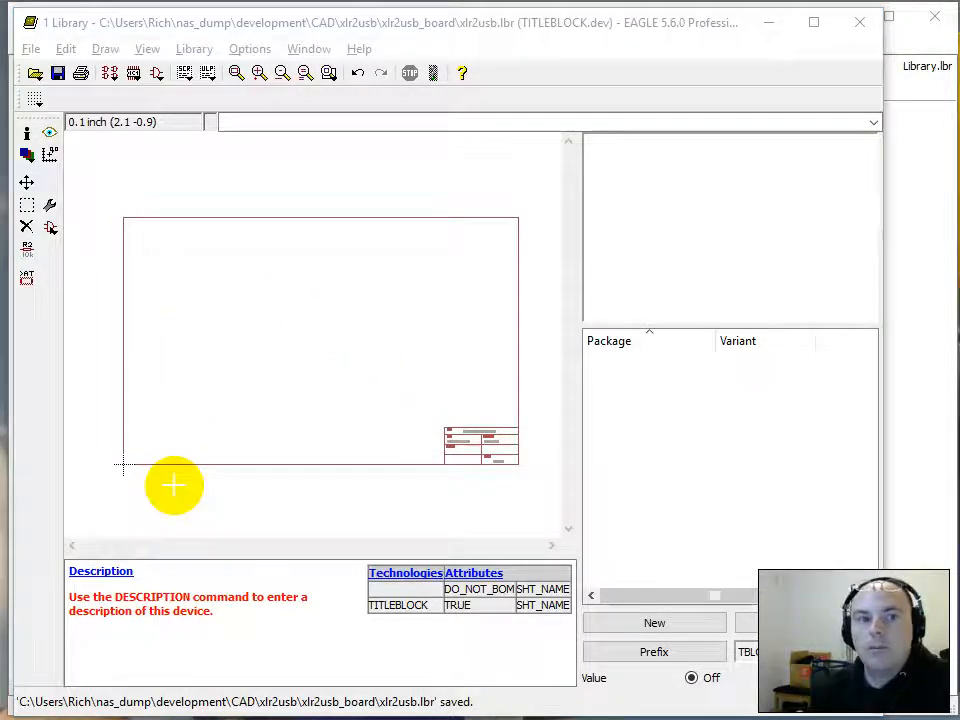
# Switch to the EAGLE Control Panel and collapse the UniversalPowerSupply project folder.
pyautogui.hotkey('alt', 'Tab')
pyautogui.hotkey('alt', 'Tab')
pyautogui.hotkey('alt', 'Tab')
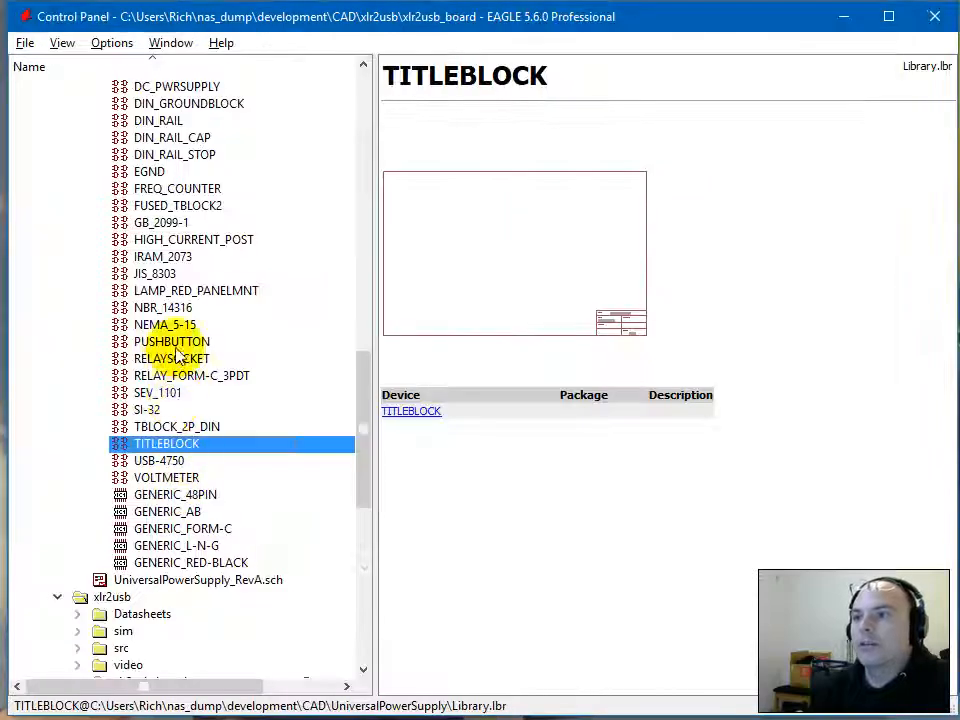
pyautogui.moveTo(365, 414); pyautogui.dragTo(332, 461)
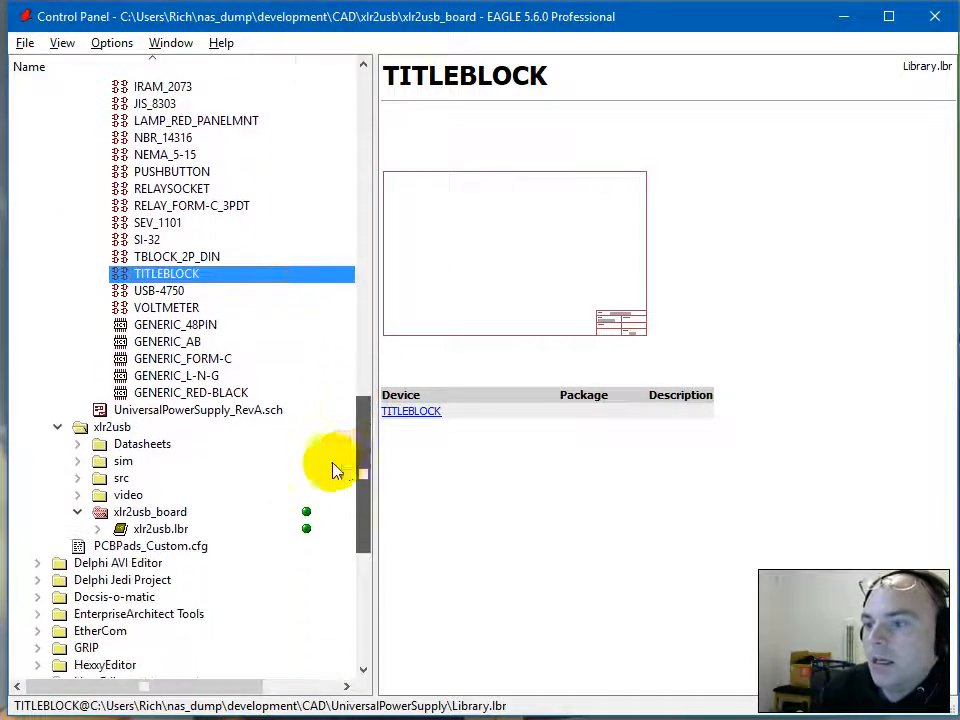
pyautogui.scroll(10, 175, 300)
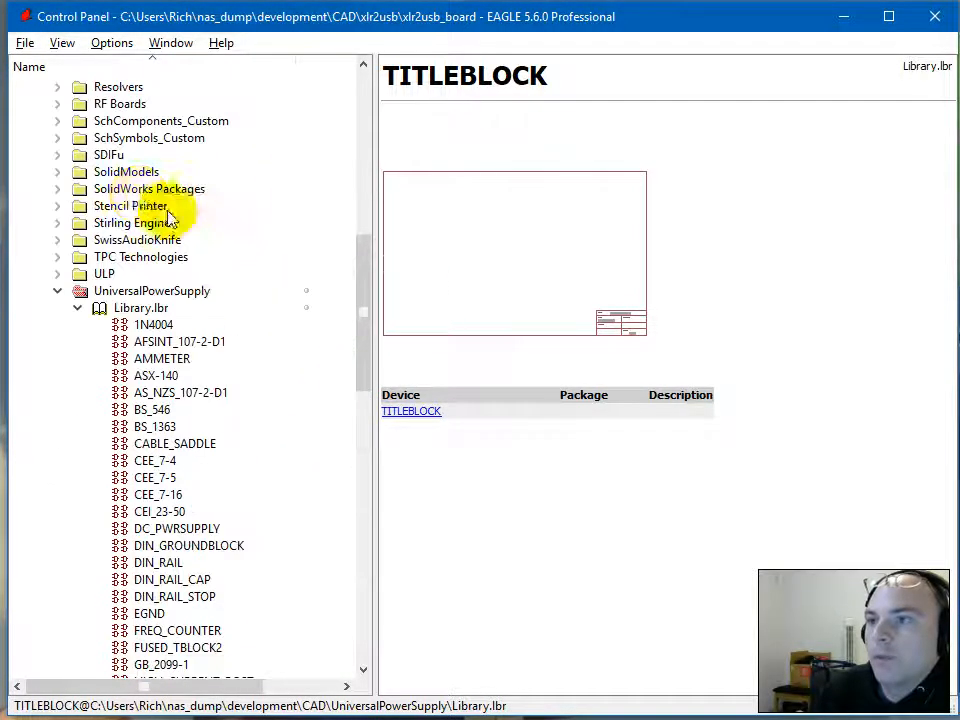
pyautogui.click(57, 290)
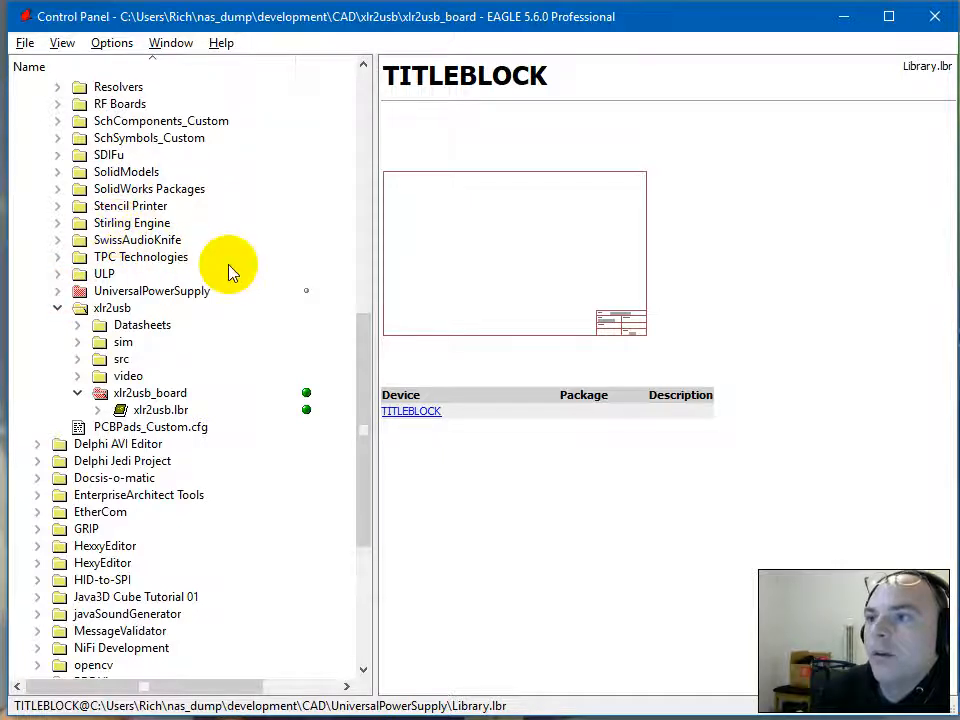
# Browse the CAD projects for another library and expand SDI-FU.lbr in the CAD folder of SDIFu.
pyautogui.scroll(2, 229, 272)
pyautogui.scroll(2, 229, 272)
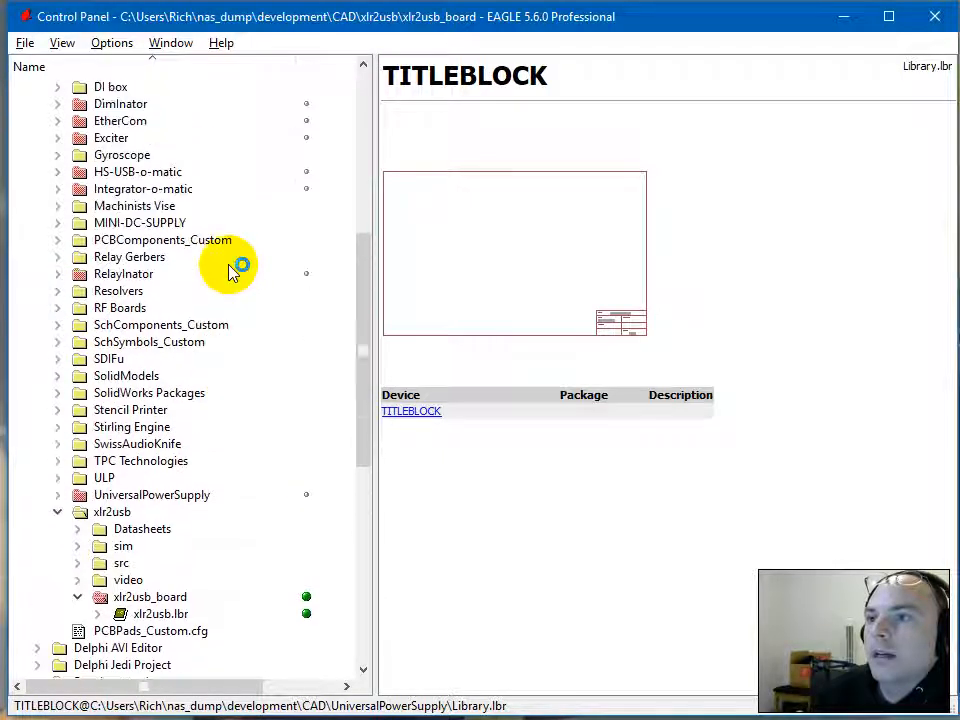
pyautogui.scroll(2, 229, 272)
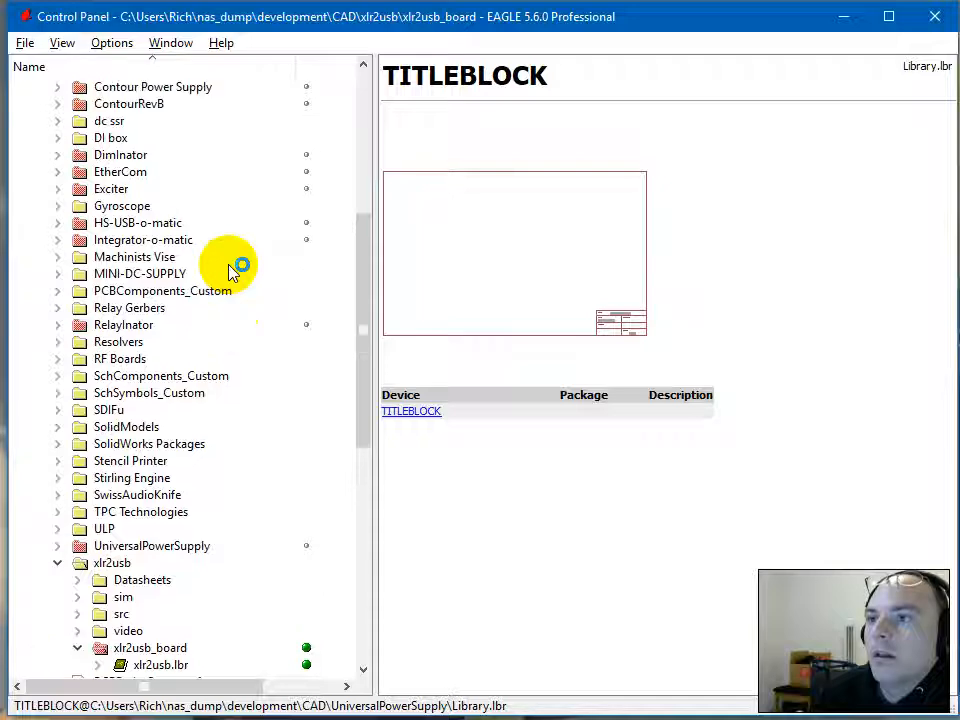
pyautogui.scroll(4, 229, 272)
pyautogui.scroll(-11, 229, 272)
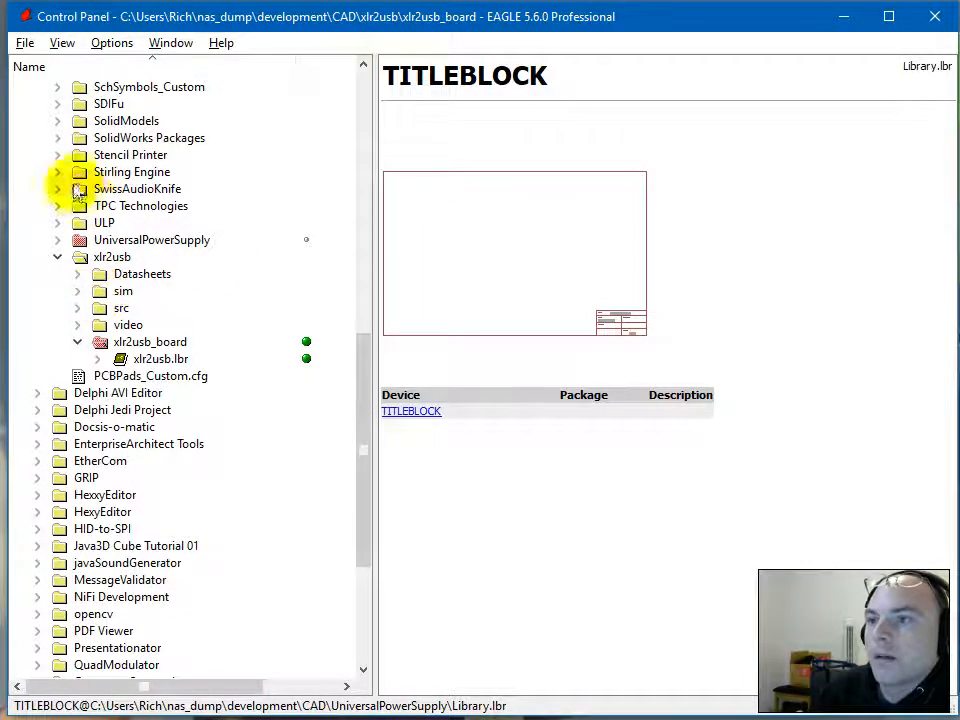
pyautogui.scroll(1, 62, 162)
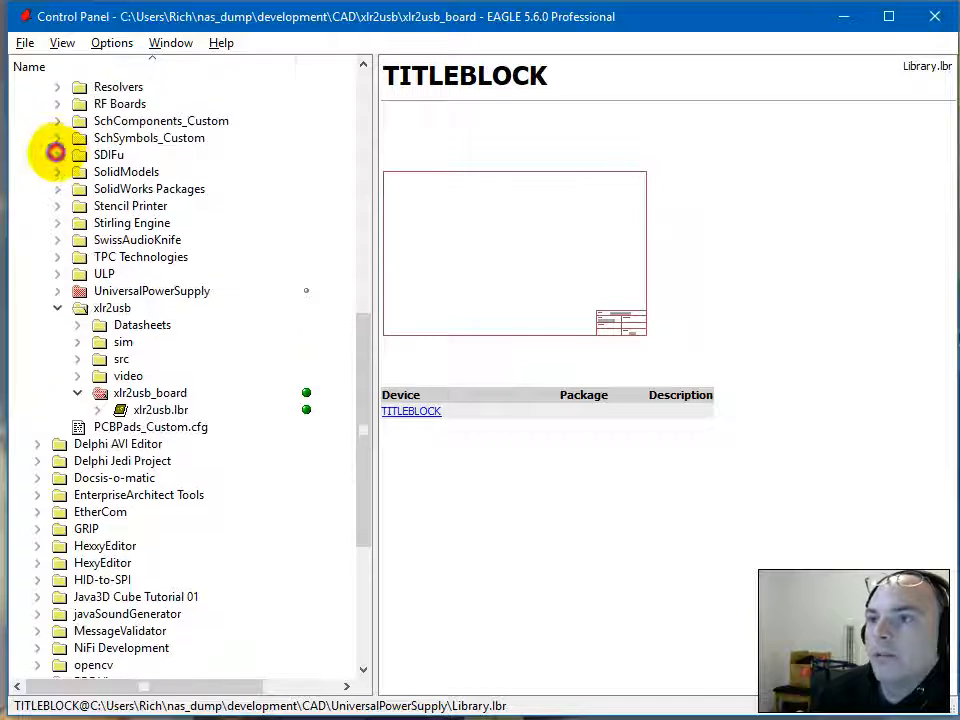
pyautogui.click(55, 151)
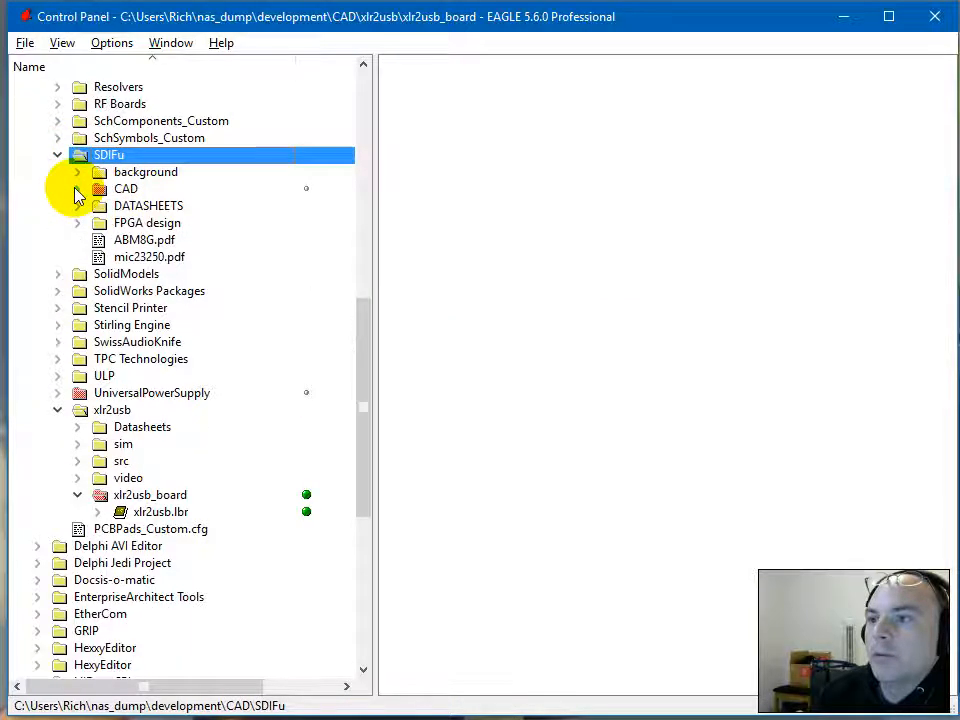
pyautogui.click(77, 189)
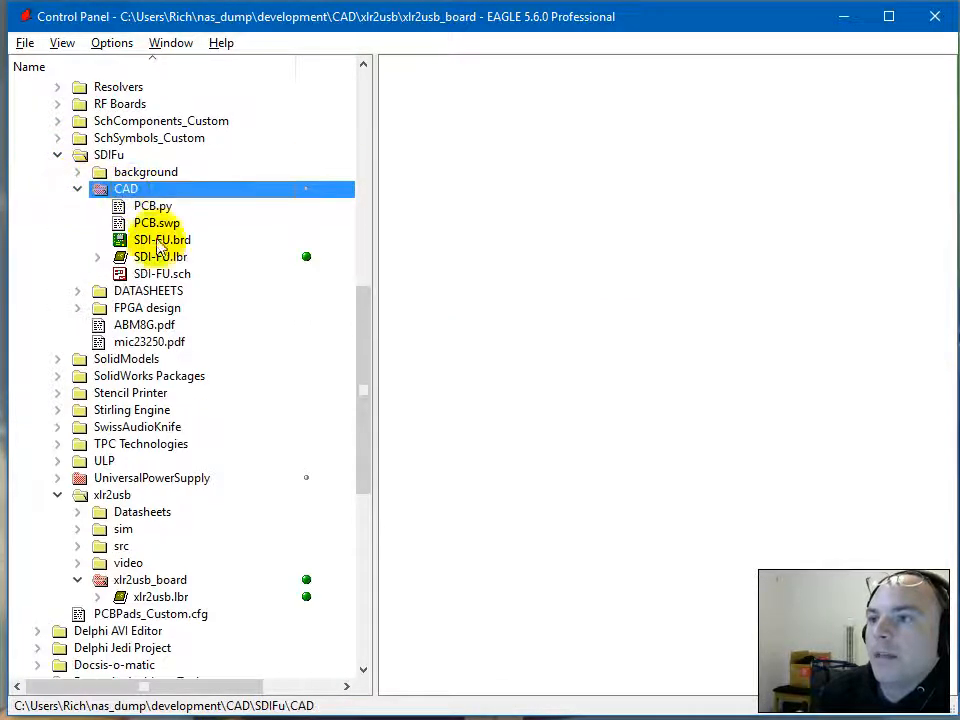
pyautogui.click(104, 258)
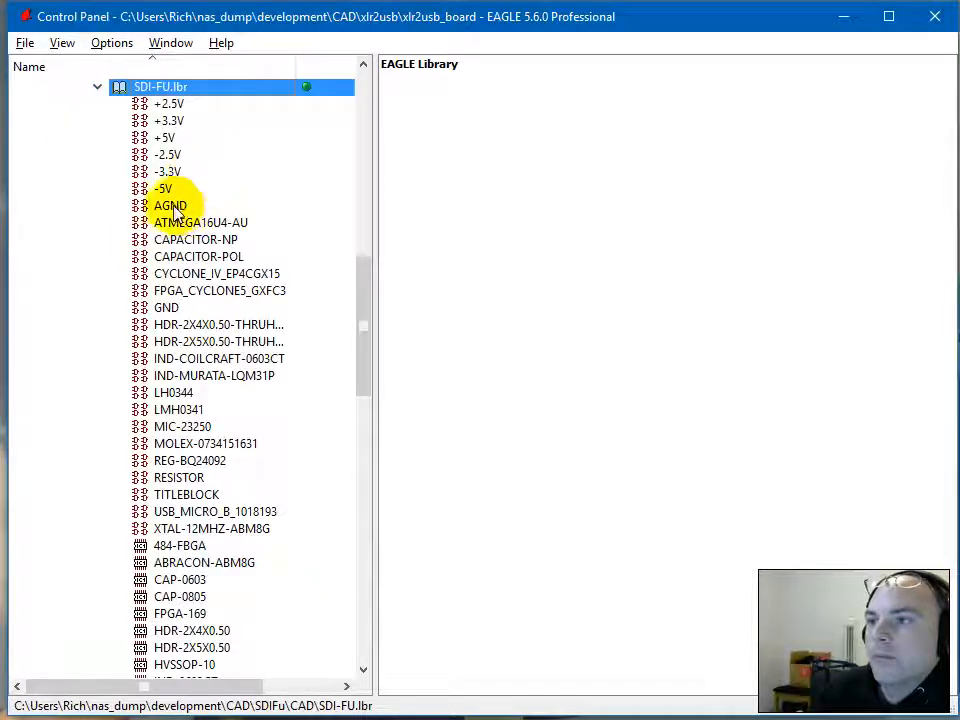
# Look through the devices and packages of SDI-FU.lbr, and collapse the library and its SDIFu folders.
pyautogui.scroll(-3, 212, 369)
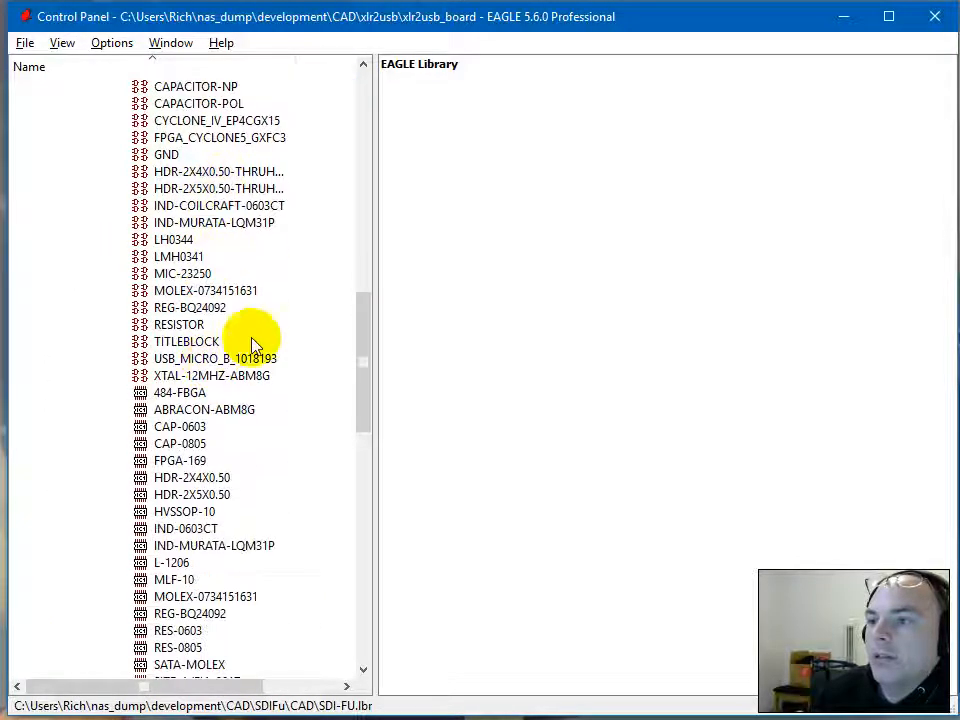
pyautogui.scroll(3, 240, 350)
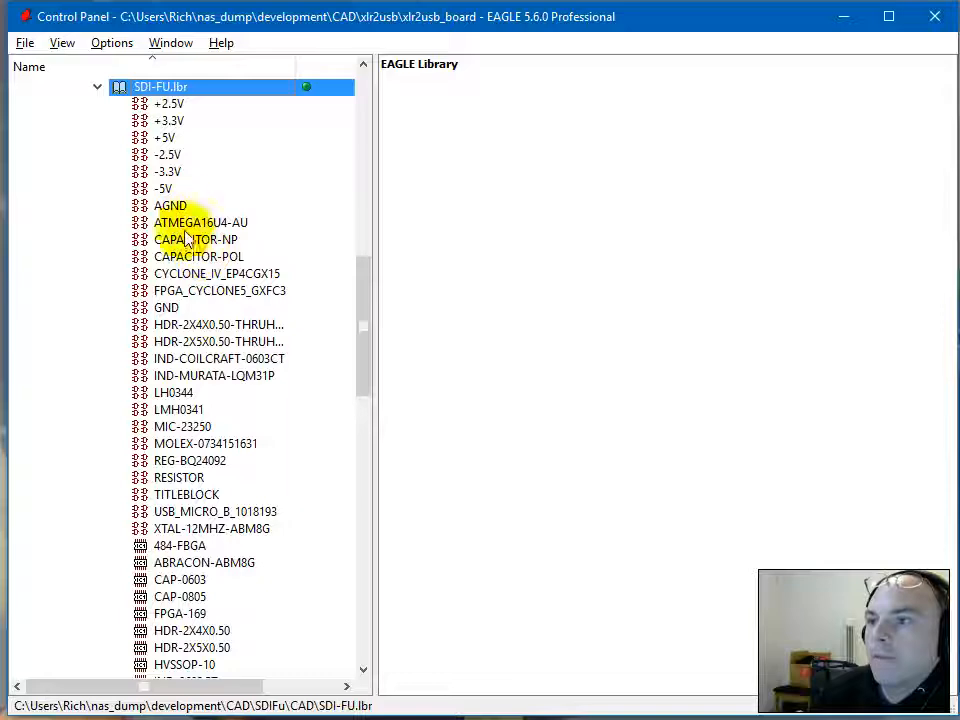
pyautogui.scroll(-1, 219, 381)
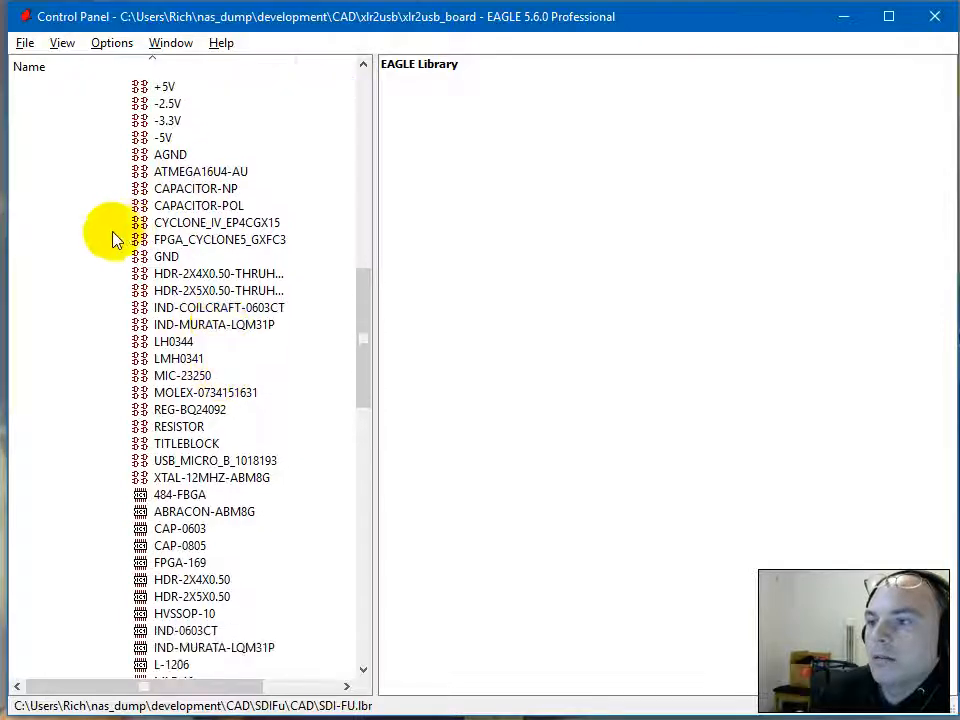
pyautogui.scroll(-5, 112, 308)
pyautogui.scroll(11, 115, 305)
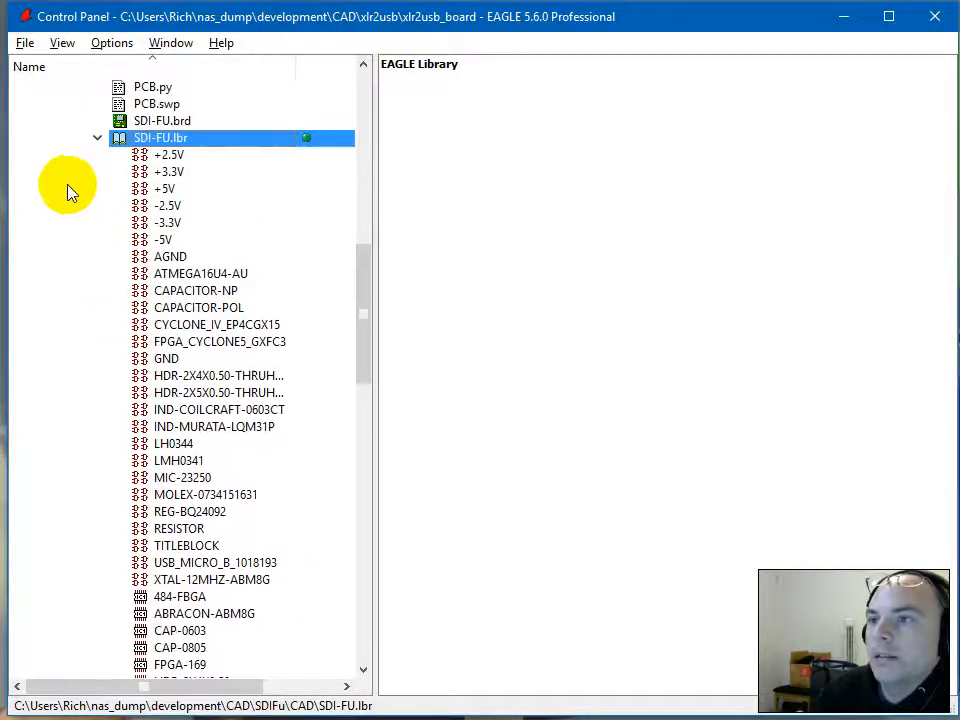
pyautogui.click(97, 342)
pyautogui.click(77, 273)
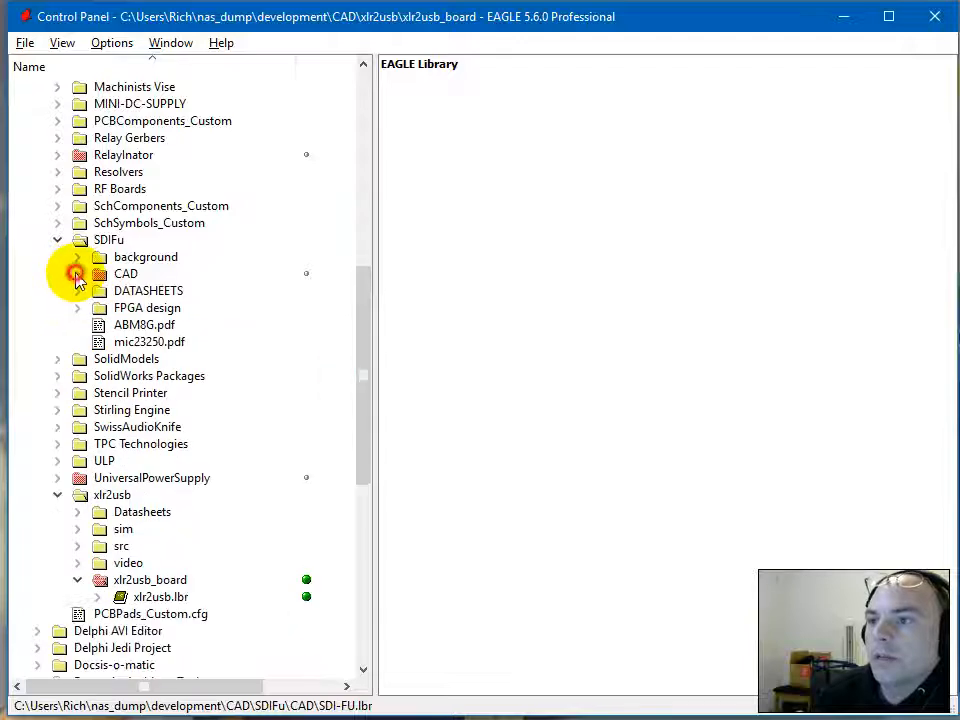
pyautogui.click(57, 240)
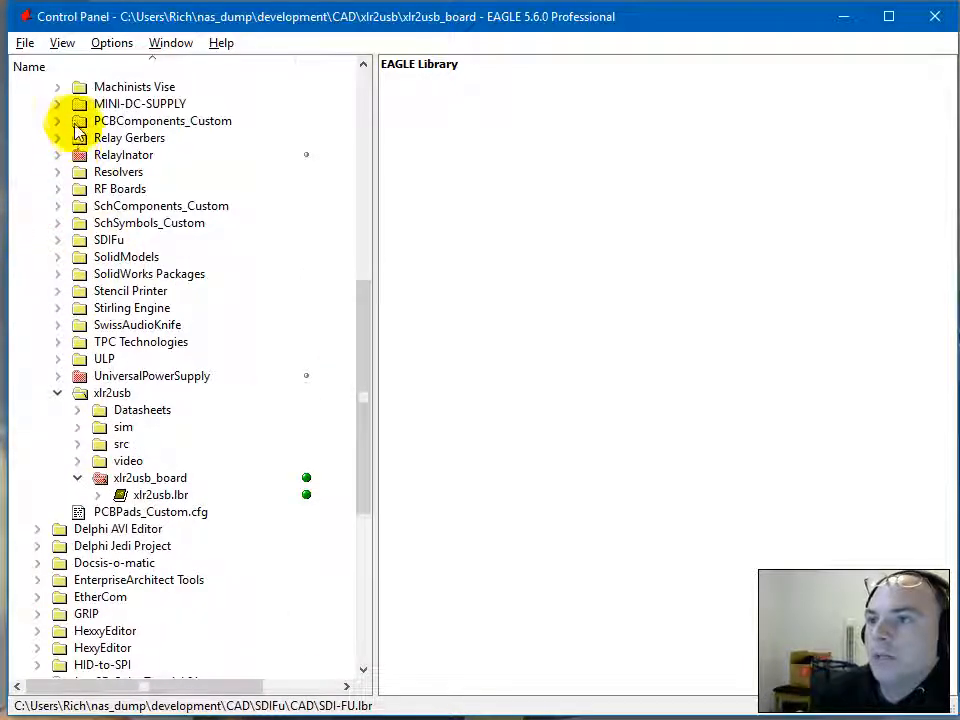
# Expand the ContourRevB project and its Library_RevB.LBR to list the parts it contains.
pyautogui.scroll(3, 78, 135)
pyautogui.scroll(1, 79, 139)
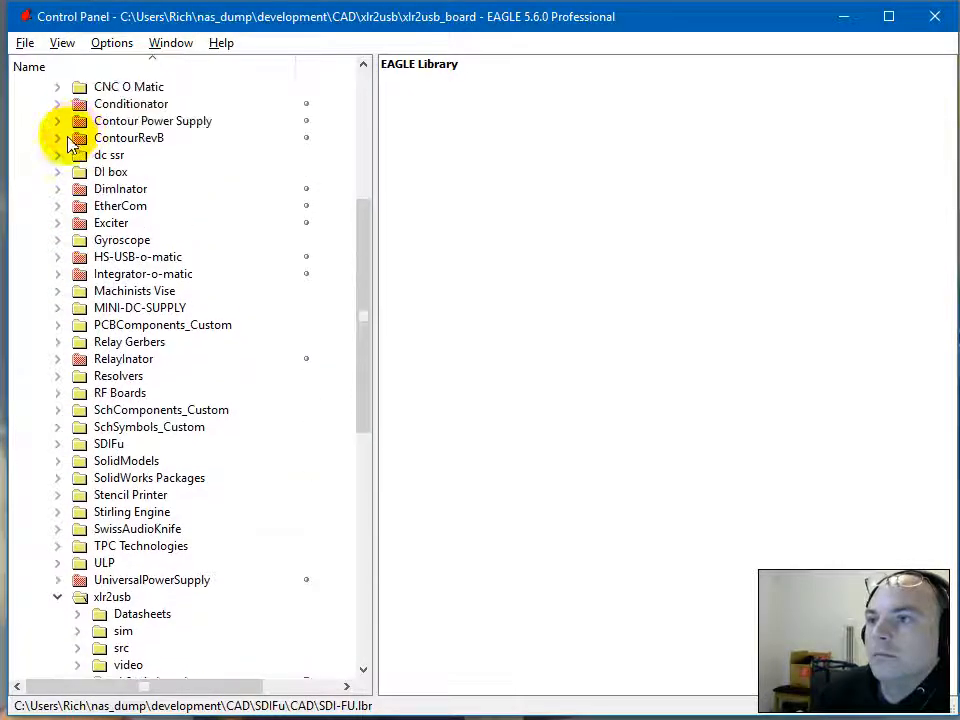
pyautogui.doubleClick(70, 138)
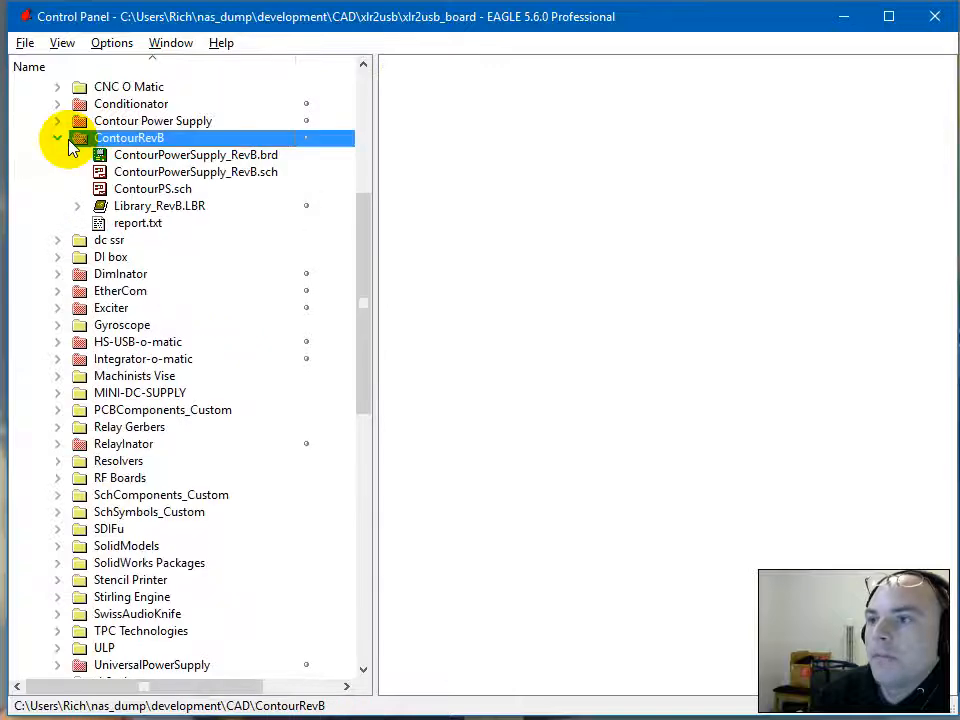
pyautogui.doubleClick(78, 206)
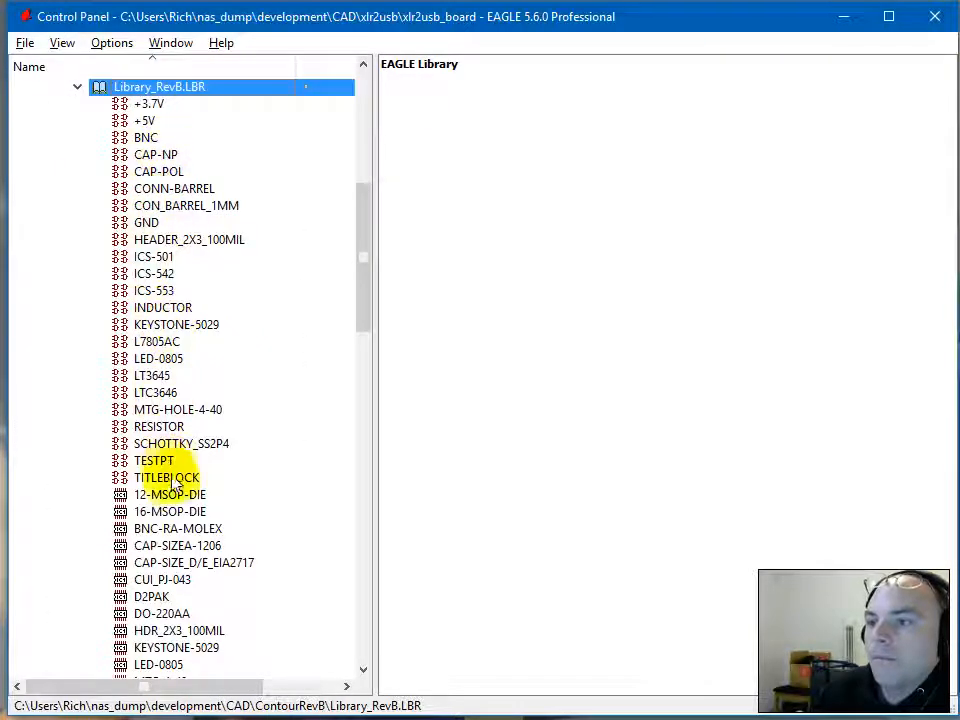
# Collapse Library_RevB.LBR and the ContourRevB project, and expand Conditionator.lbr in the Conditionator project.
pyautogui.click(77, 88)
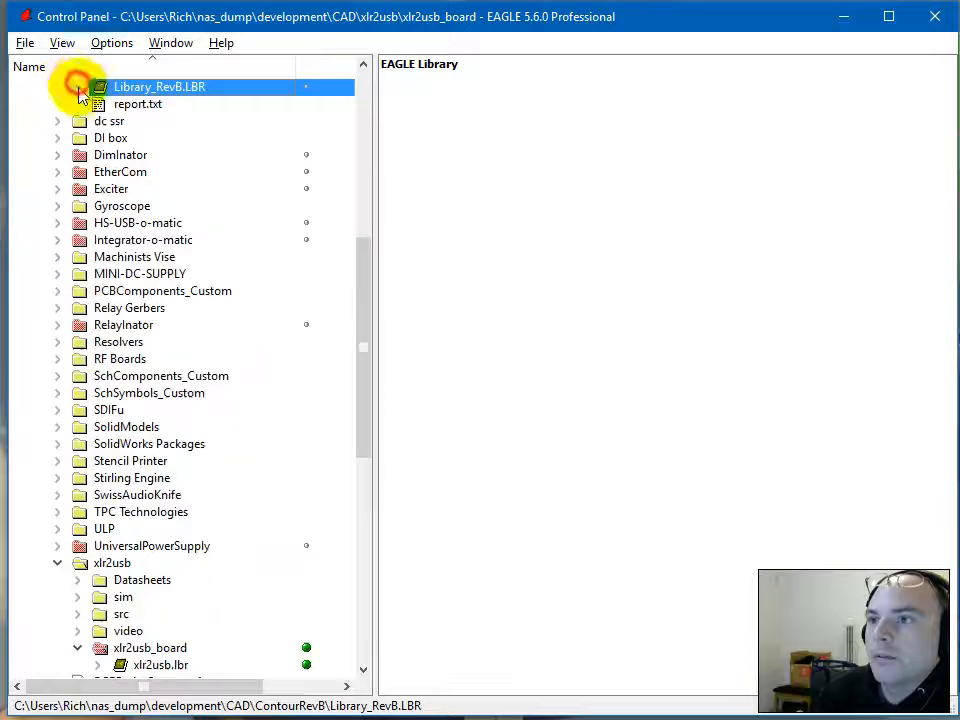
pyautogui.scroll(5, 75, 110)
pyautogui.click(57, 275)
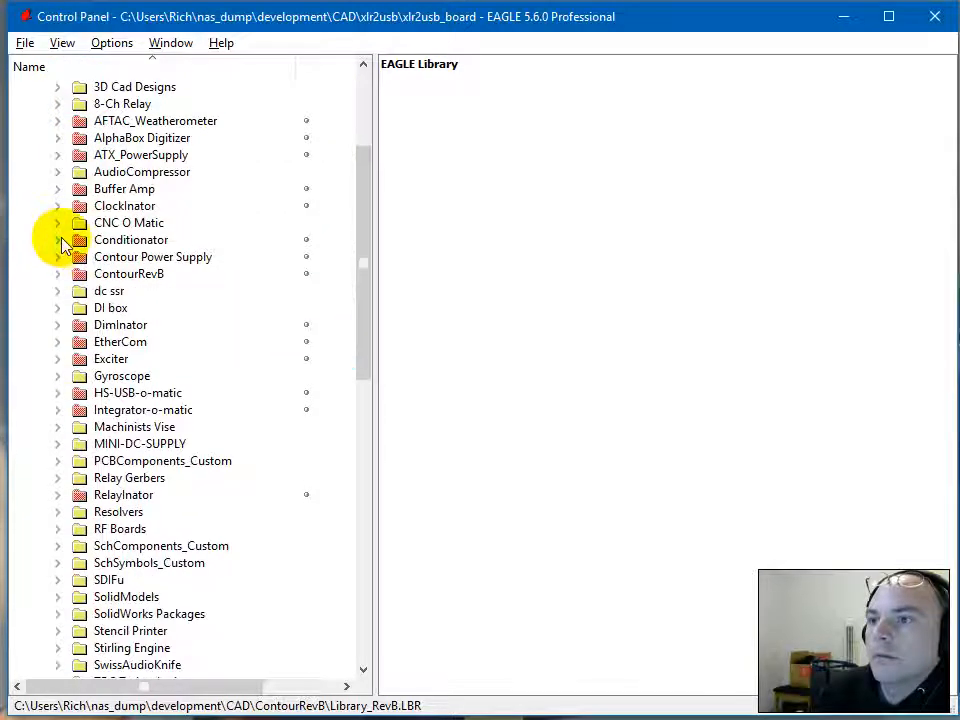
pyautogui.doubleClick(122, 240)
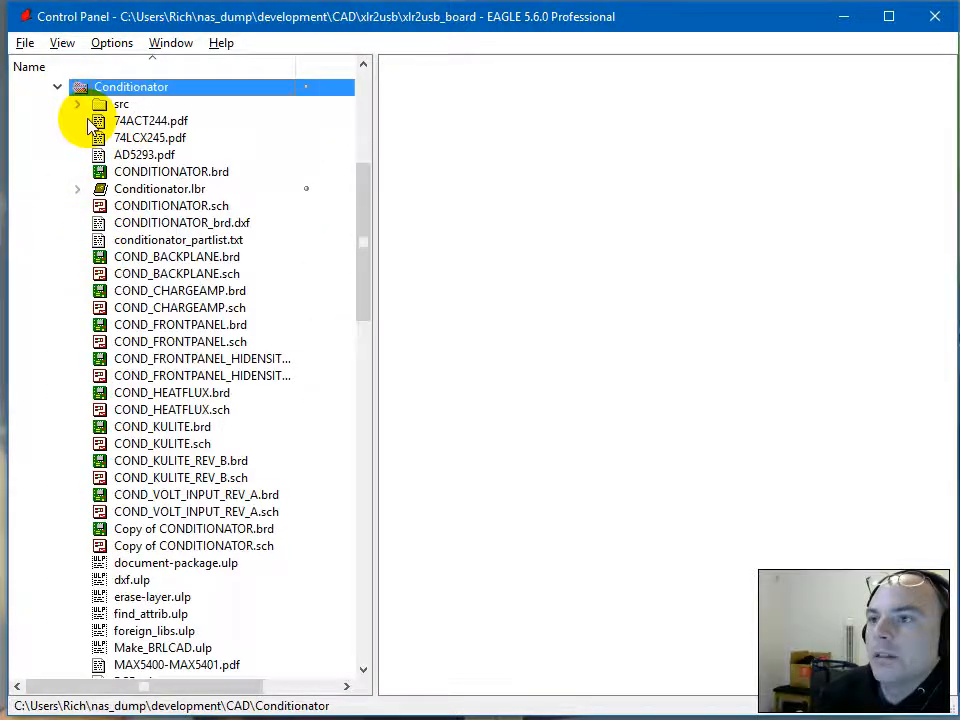
pyautogui.click(77, 188)
pyautogui.click(120, 190)
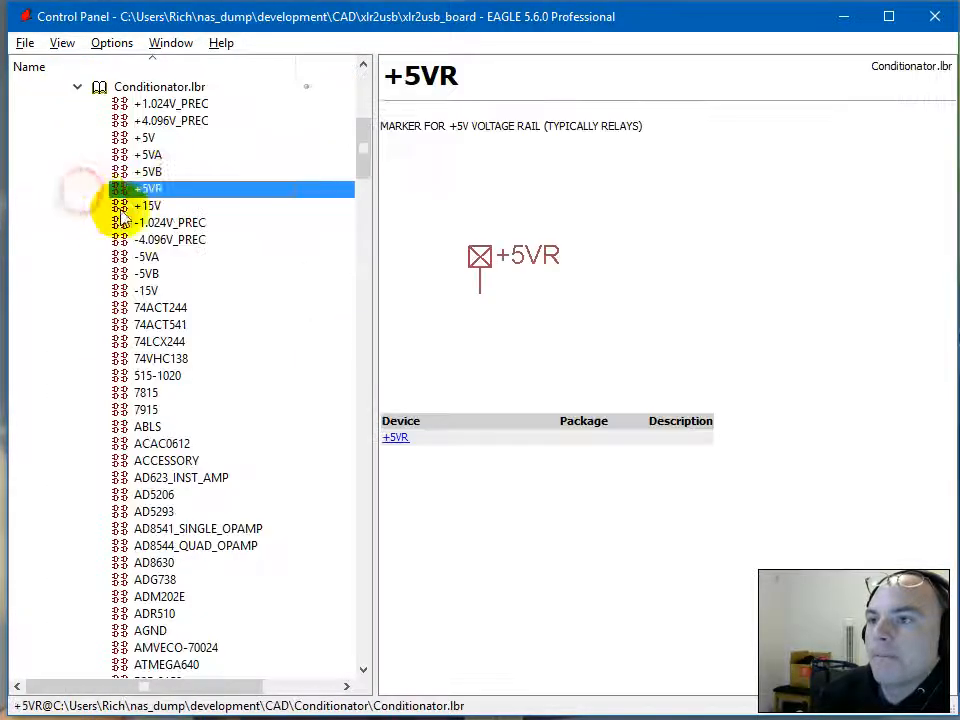
# Copy the ACCESSORY device from Conditionator.lbr into the open xlr2usb library.
pyautogui.click(180, 462)
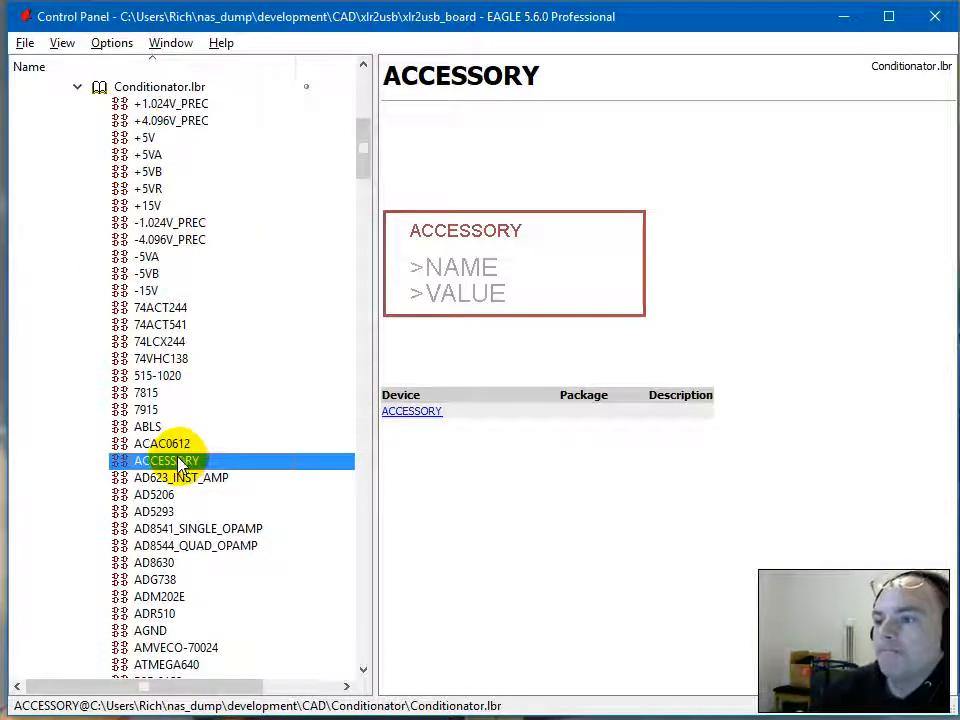
pyautogui.rightClick(178, 463)
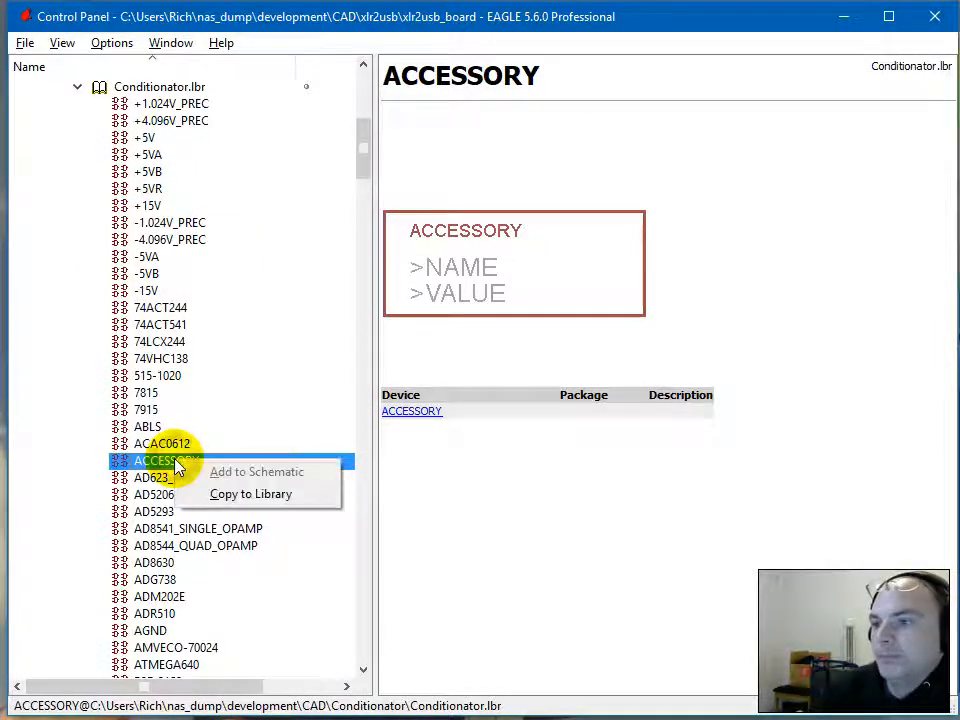
pyautogui.click(216, 493)
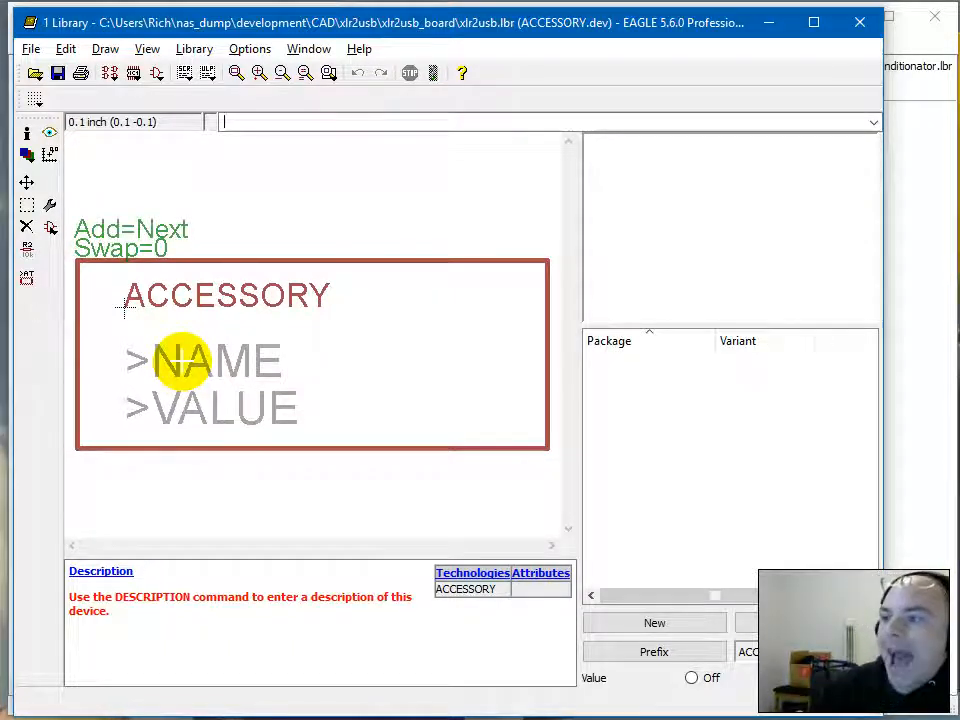
# Open the symbol of the ACCESSORY device for editing and change its >VALUE text to >MFG.
pyautogui.rightClick(124, 307)
pyautogui.click(189, 450)
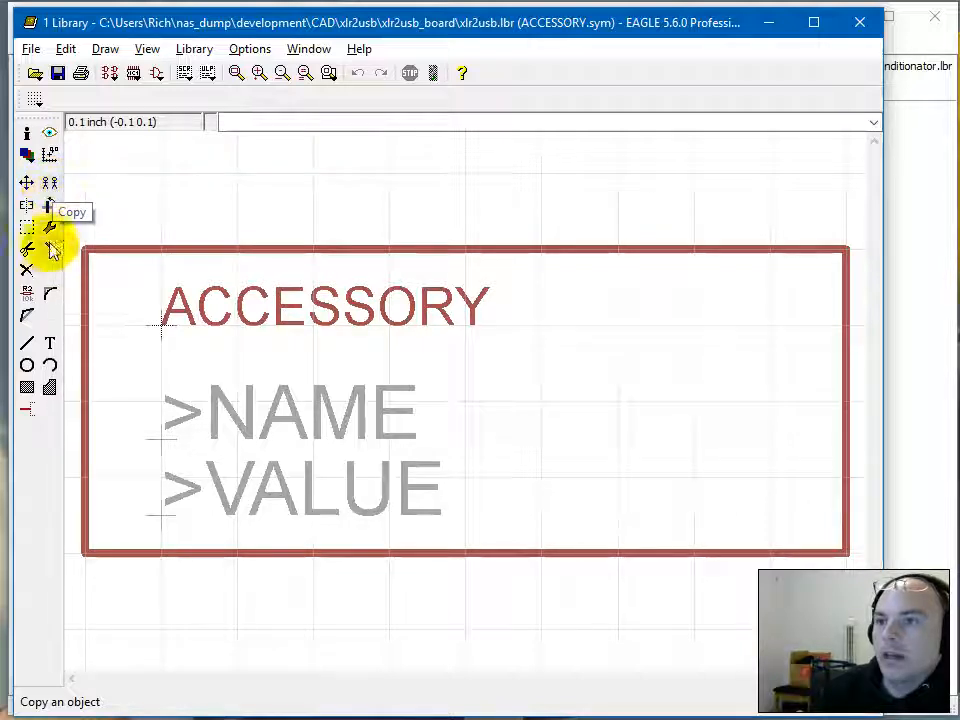
pyautogui.click(50, 228)
pyautogui.click(127, 508)
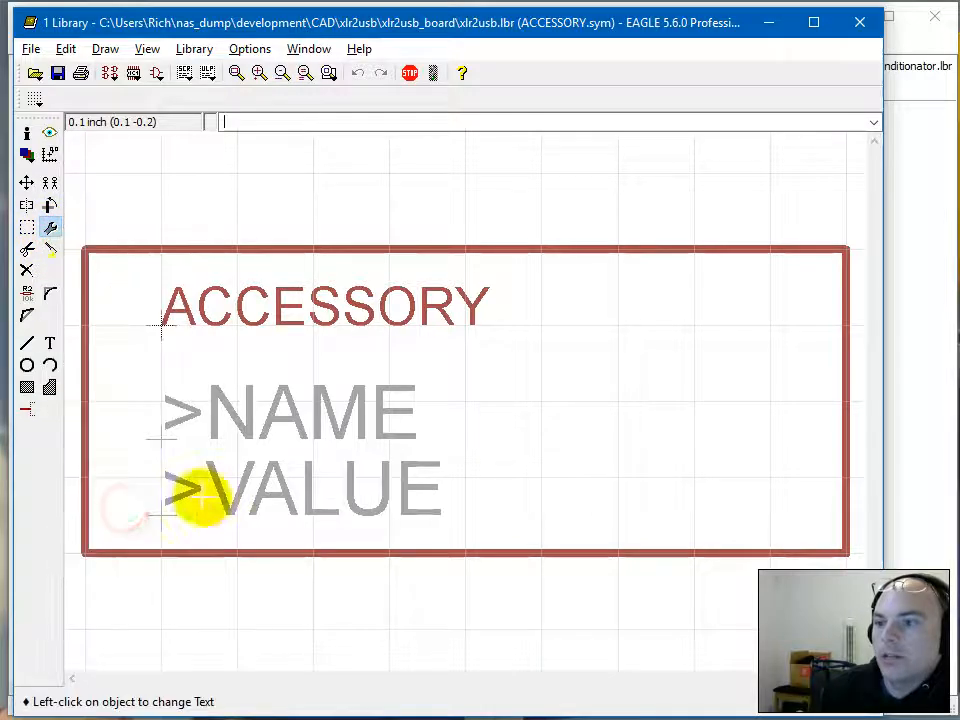
pyautogui.click(161, 514)
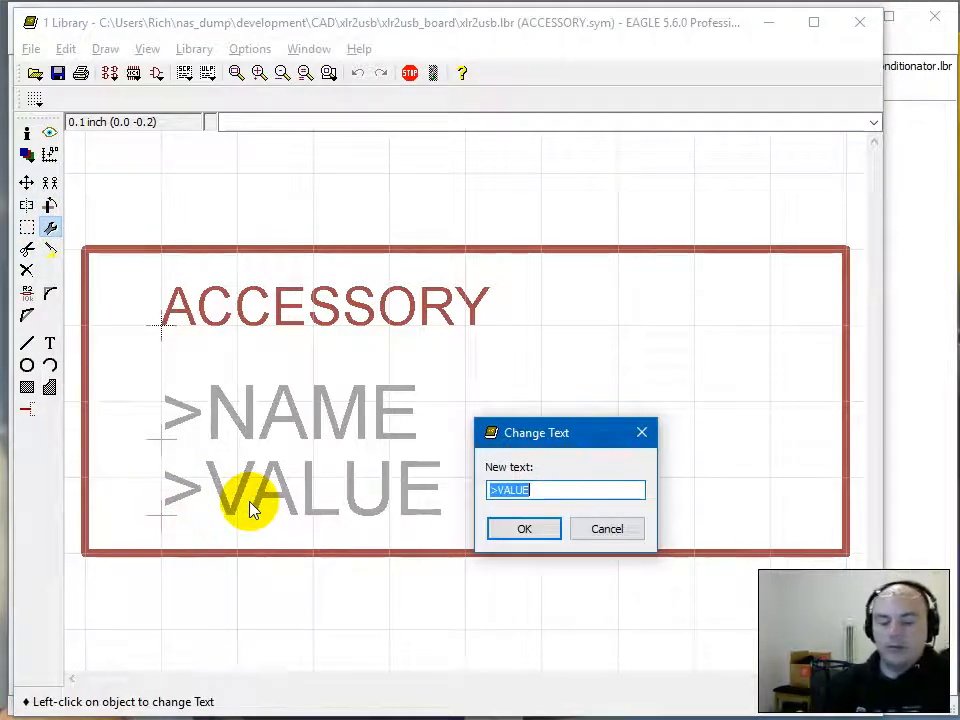
pyautogui.write('>MF')
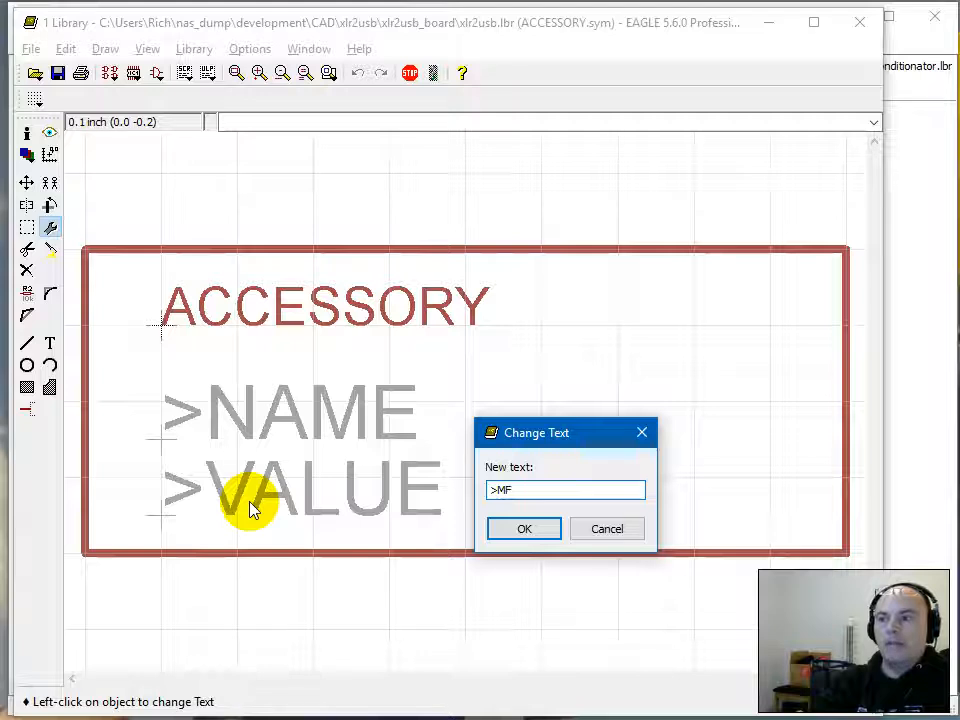
pyautogui.write('G')
pyautogui.press('Return')
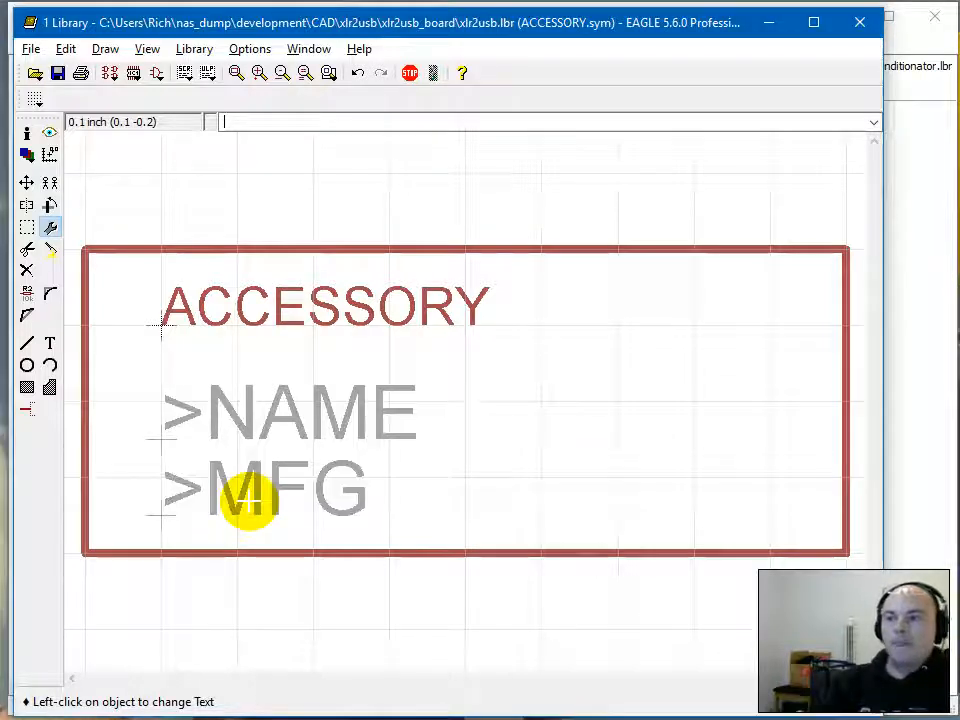
# Copy the >MFG text one line below the original and lower the frame's bottom edge to enclose it.
pyautogui.click(48, 180)
pyautogui.click(162, 518)
pyautogui.click(159, 602)
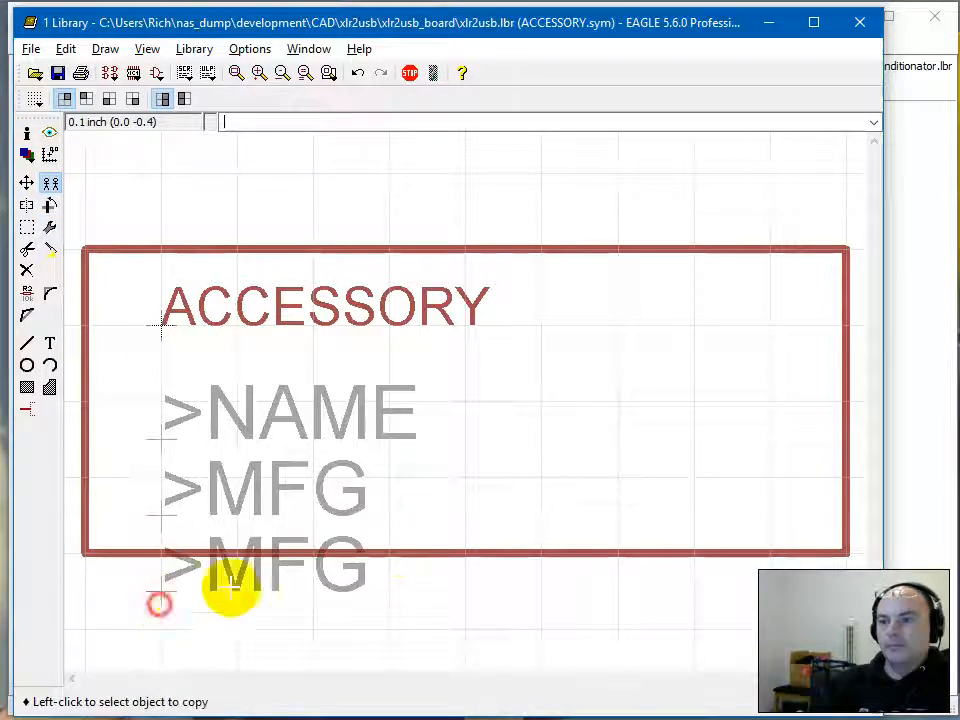
pyautogui.click(26, 183)
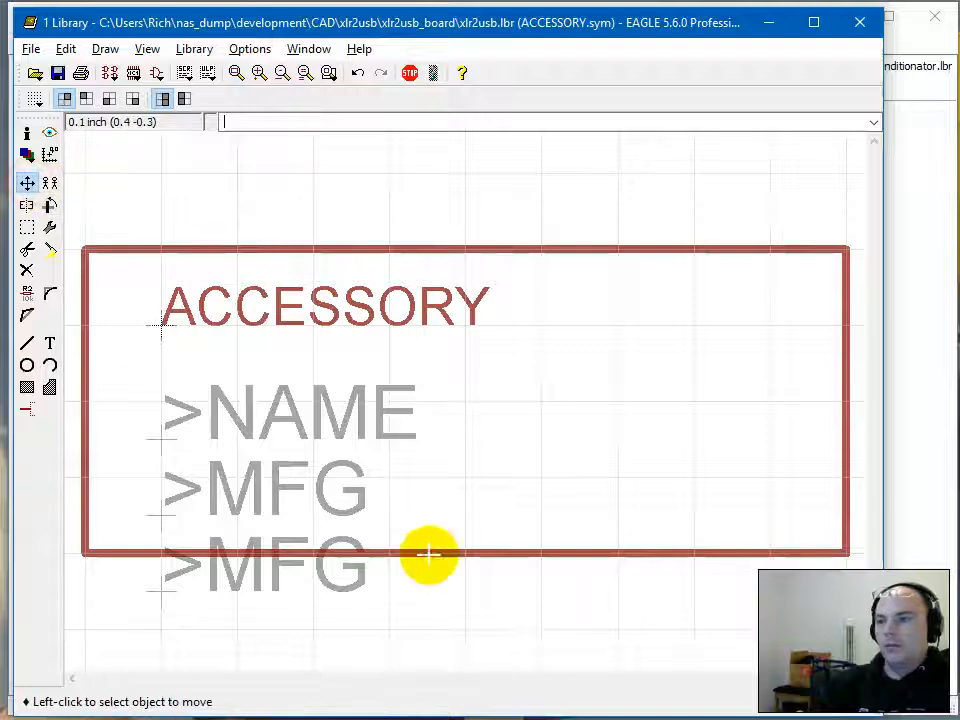
pyautogui.click(428, 553)
pyautogui.click(450, 626)
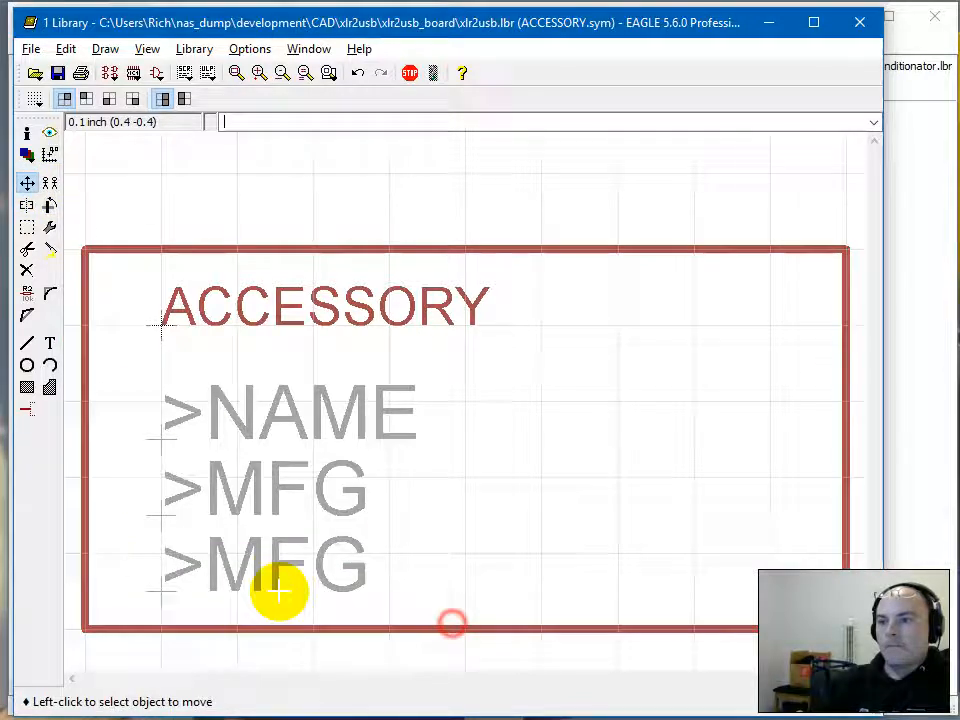
# Set the value of the lower >MFG text to >MPN.
pyautogui.rightClick(155, 577)
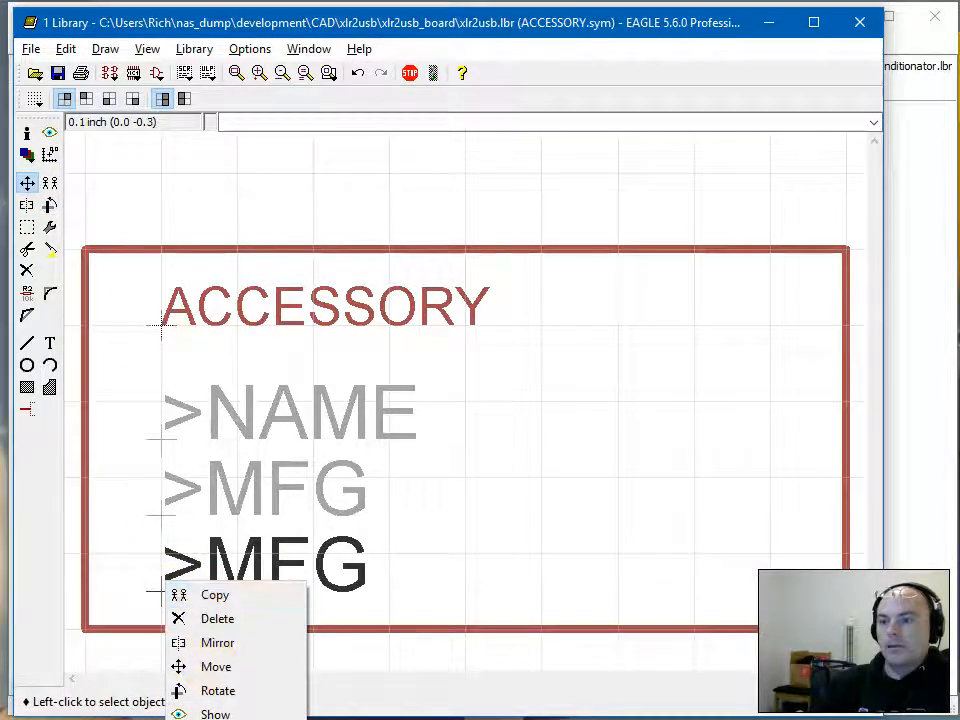
pyautogui.click(220, 719)
pyautogui.moveTo(527, 661); pyautogui.dragTo(362, 653)
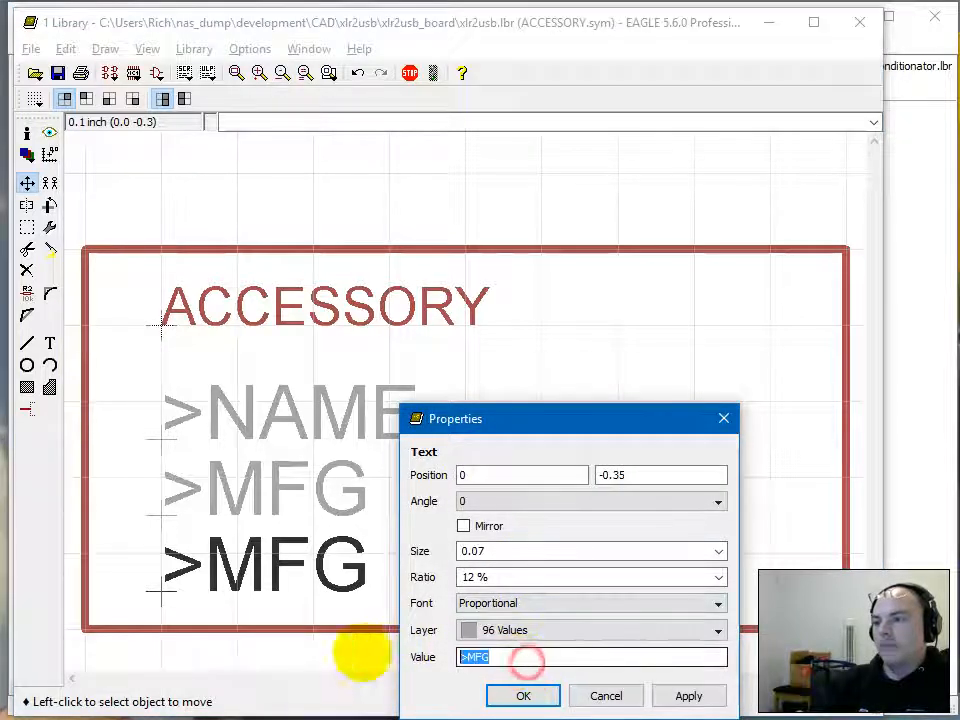
pyautogui.write('>MPN')
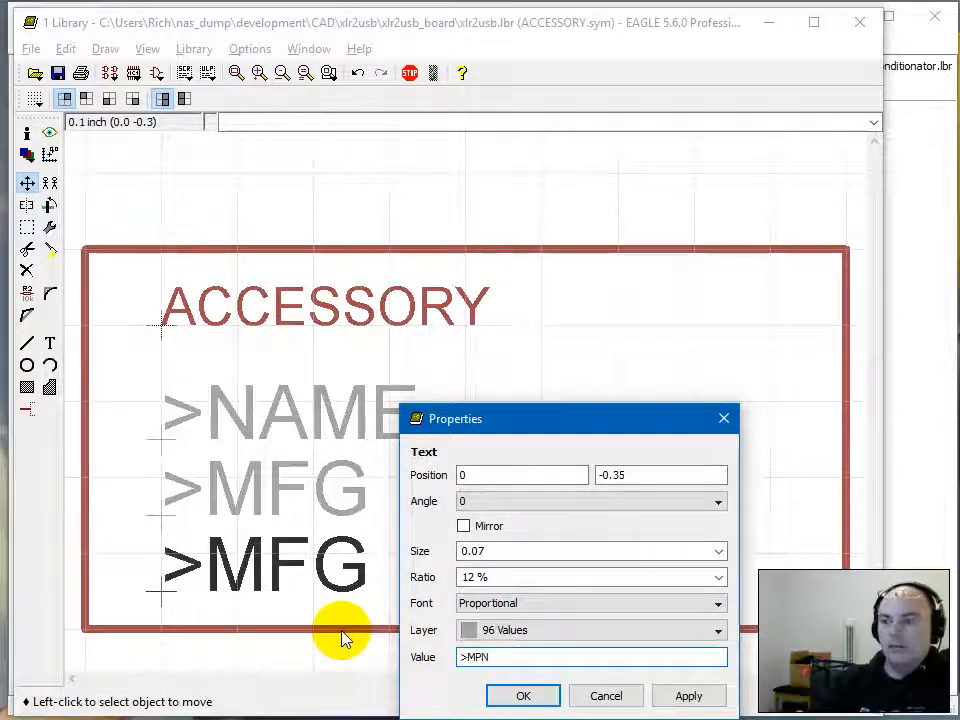
pyautogui.press('Return')
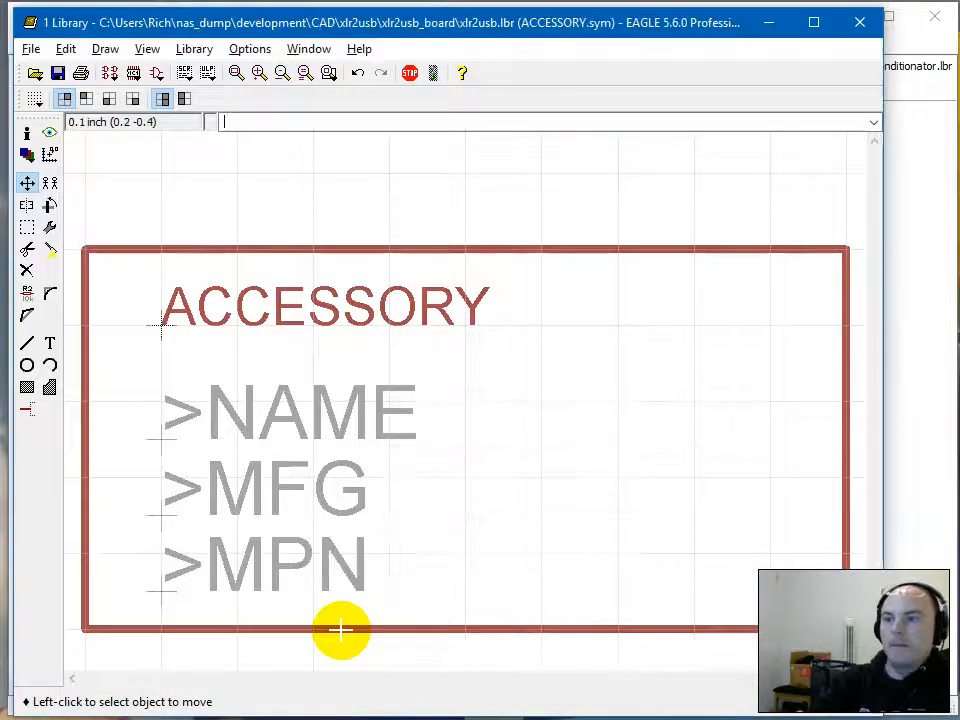
# Change the value of the >NAME text in the ACCESSORY symbol to >DESC.
pyautogui.rightClick(160, 433)
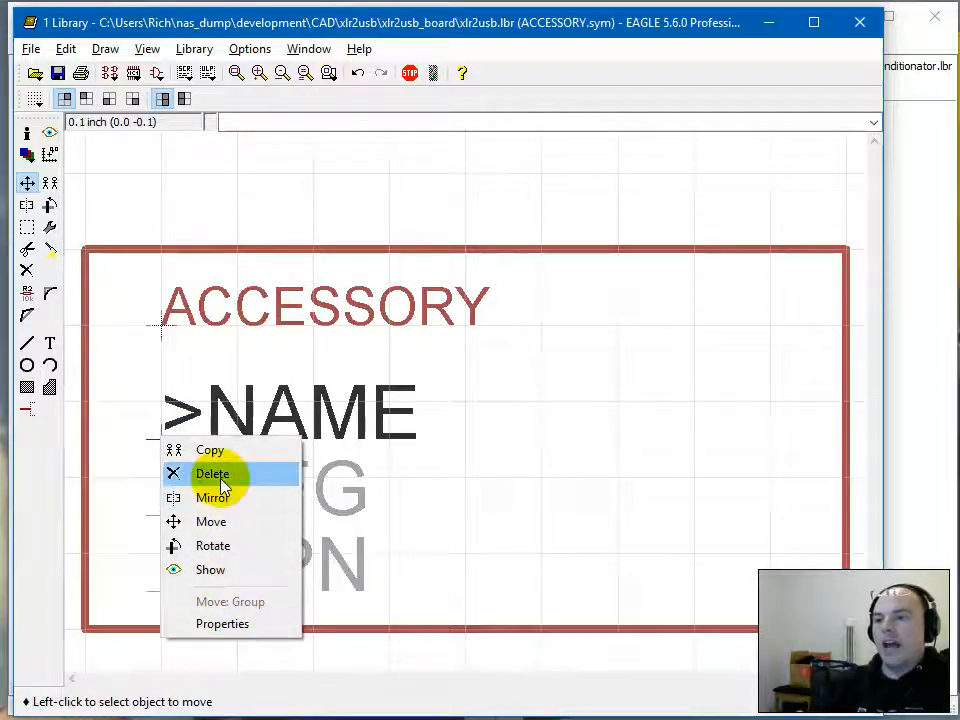
pyautogui.click(246, 628)
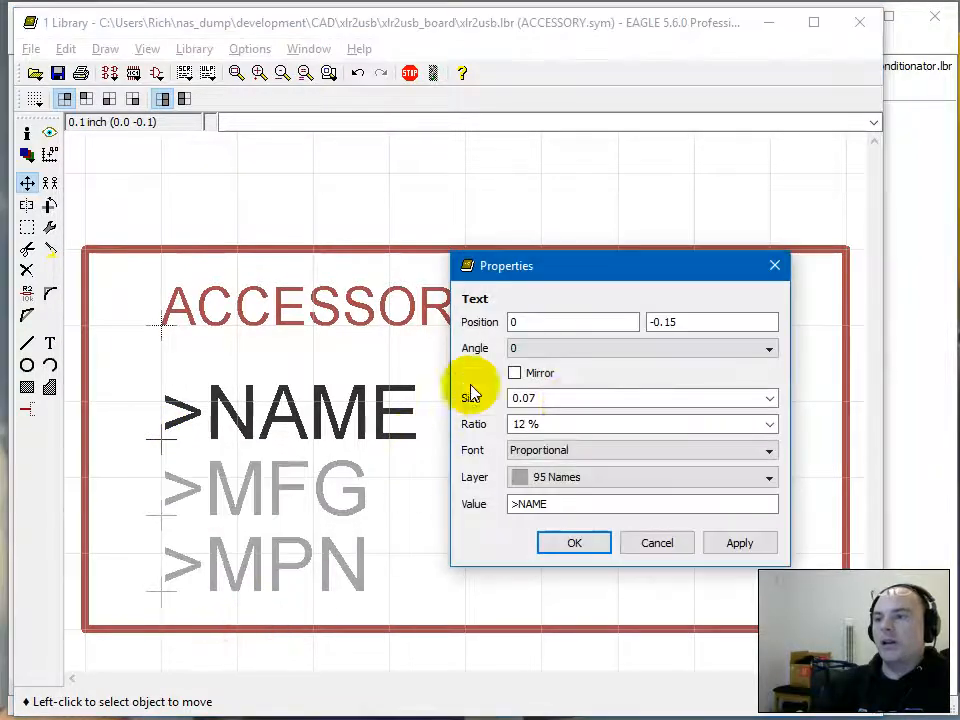
pyautogui.doubleClick(536, 504)
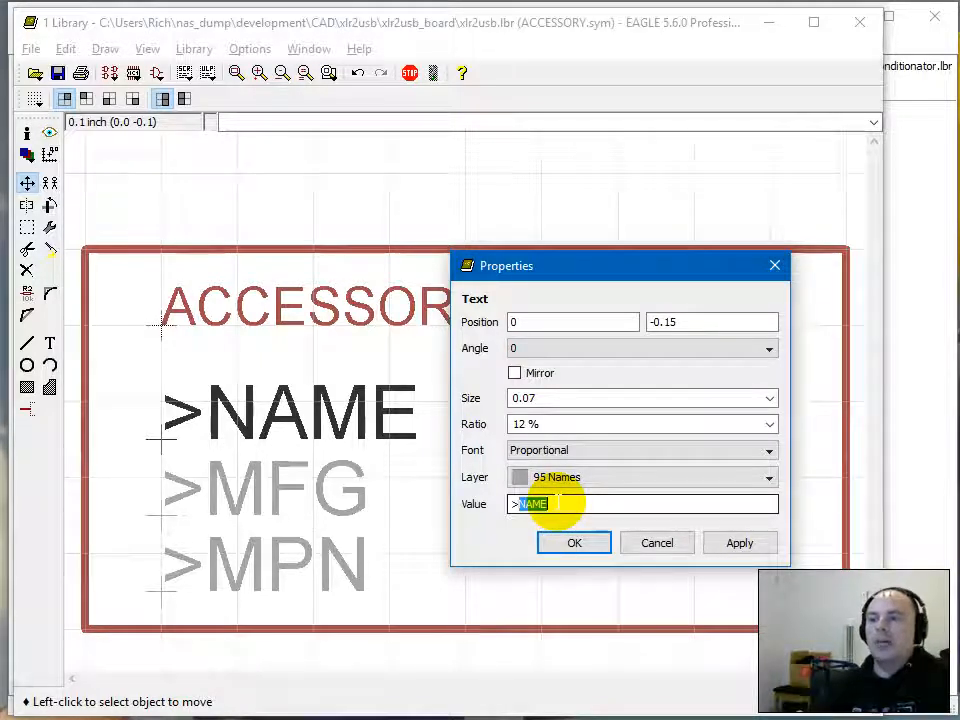
pyautogui.write('DESC')
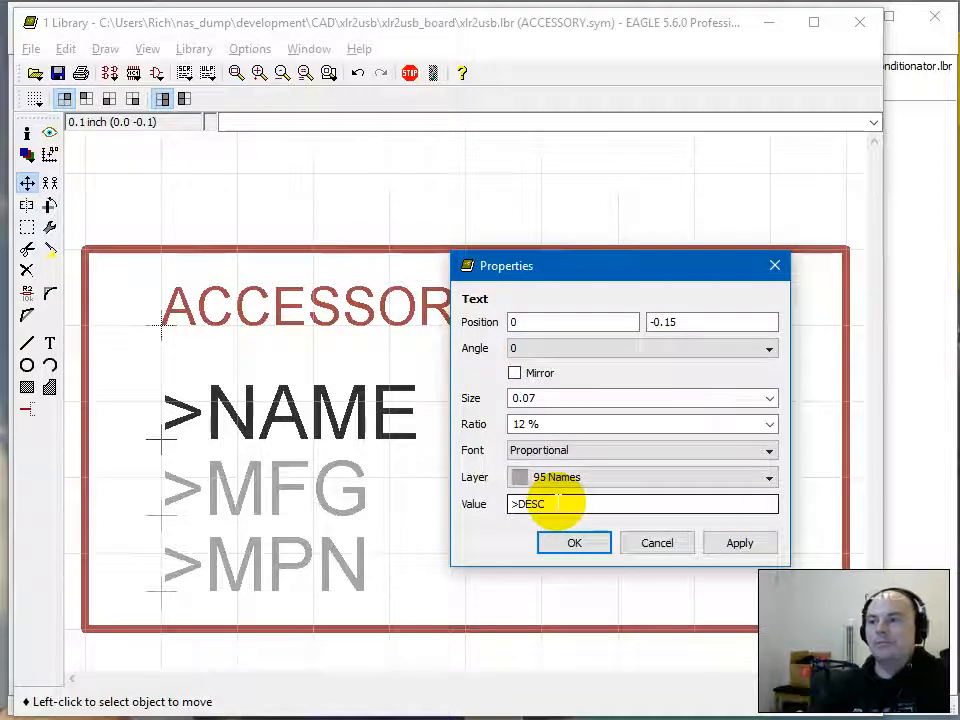
pyautogui.press('Return')
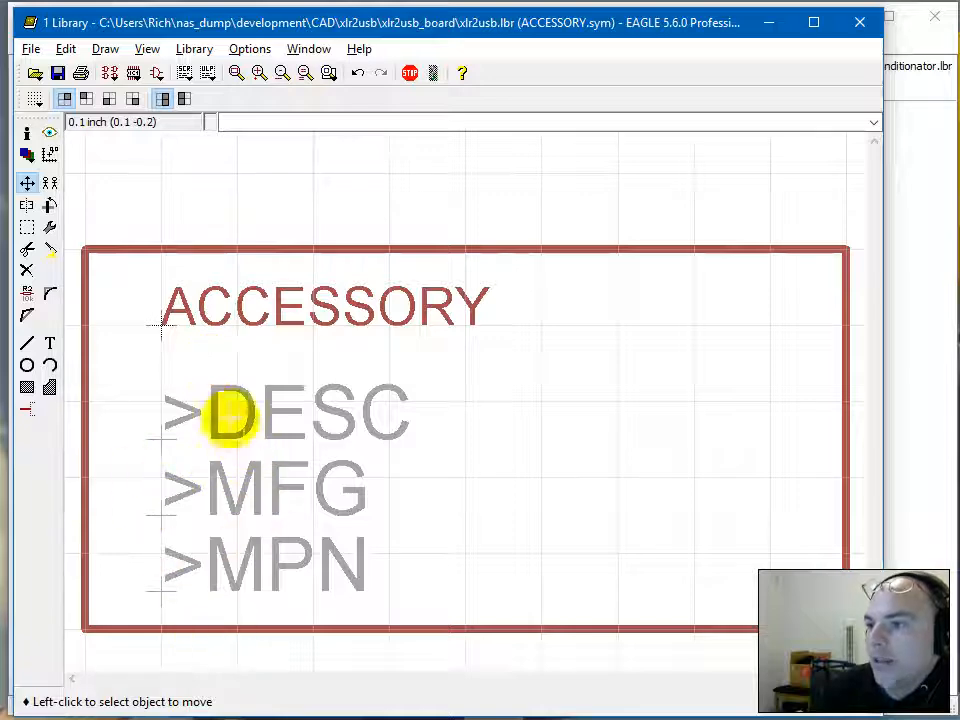
# Return to the ACCESSORY device and add a variable attribute named MFG with the value MFG.
pyautogui.click(111, 74)
pyautogui.doubleClick(60, 60)
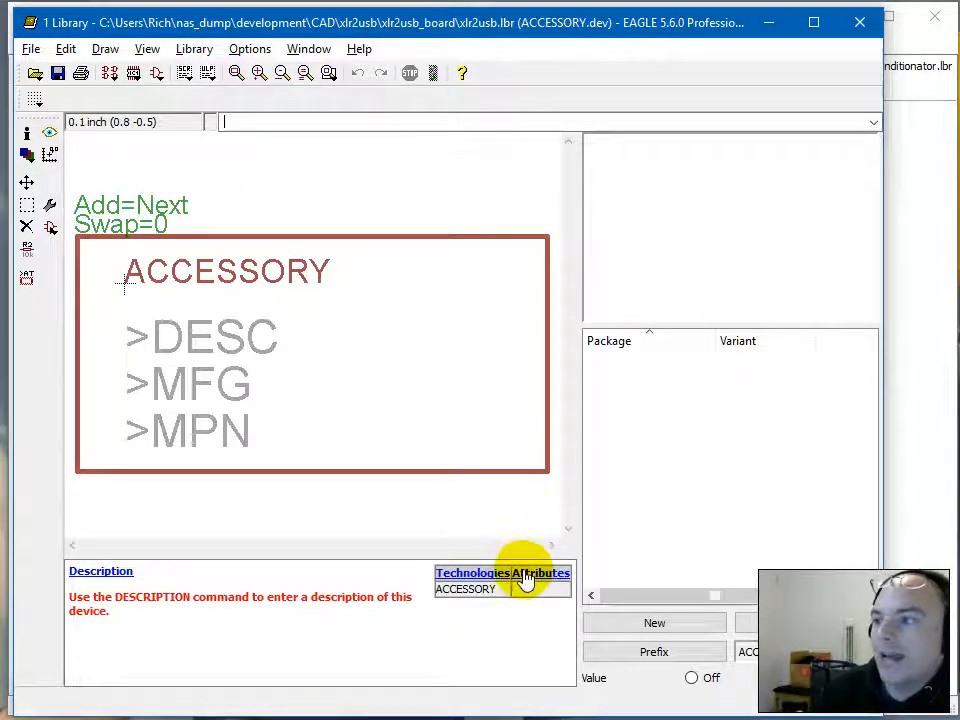
pyautogui.click(525, 578)
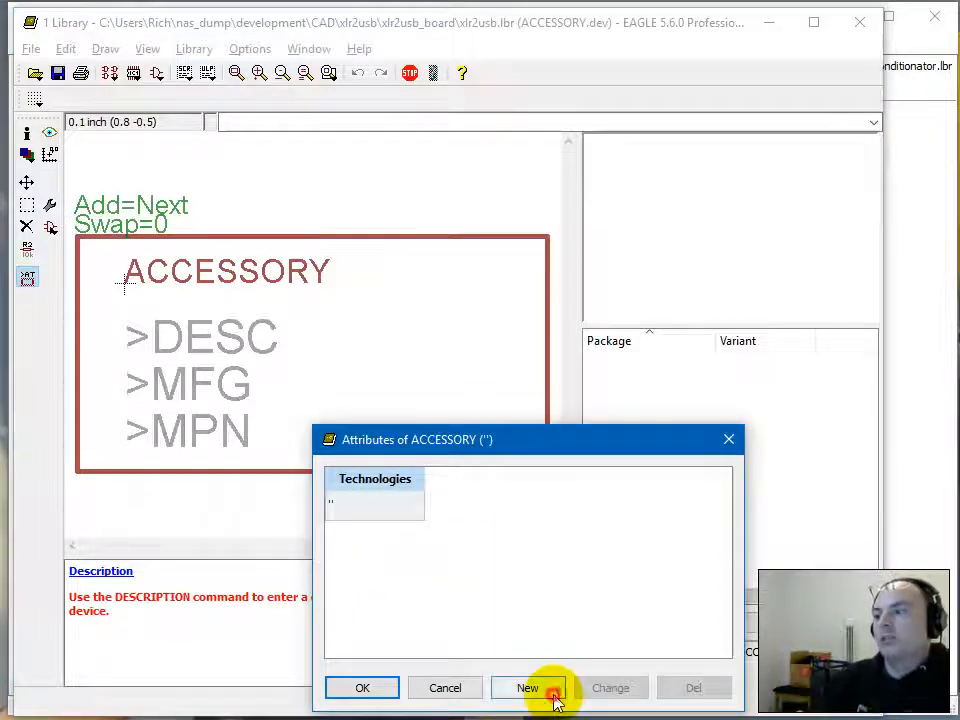
pyautogui.click(553, 700)
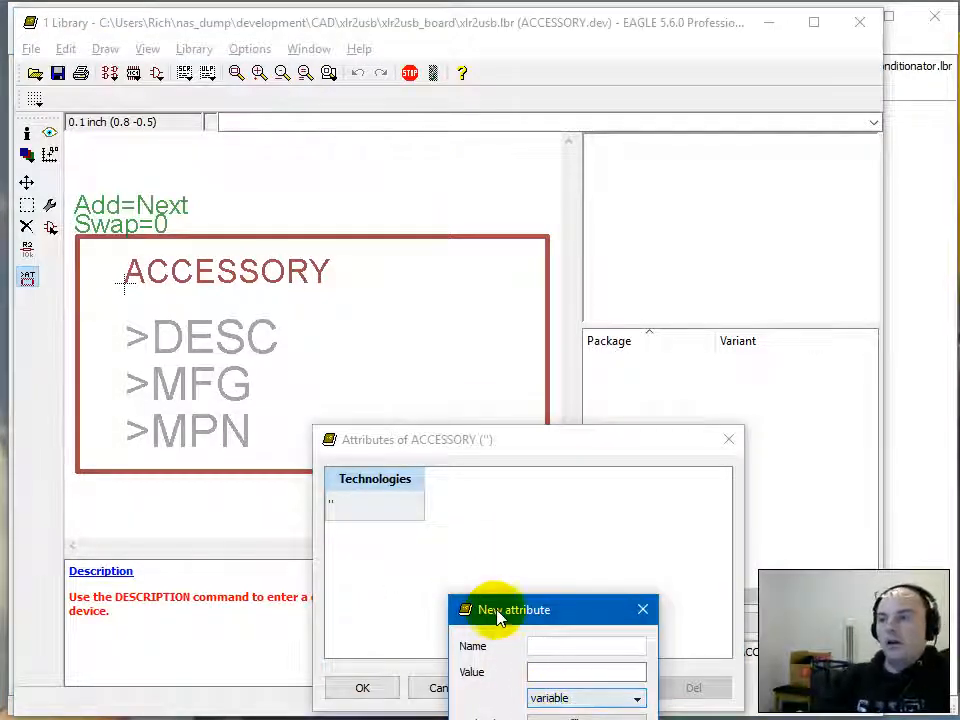
pyautogui.moveTo(499, 621); pyautogui.dragTo(490, 497)
pyautogui.write('MFG')
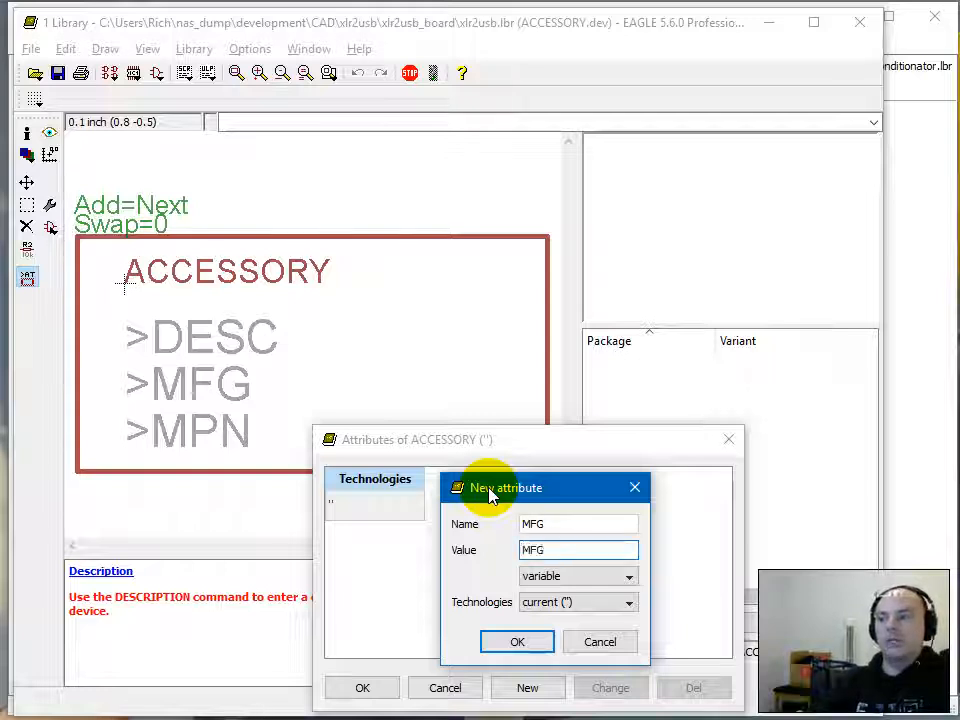
pyautogui.press('Return')
# Add variable attributes MPN and VENDOR to the ACCESSORY device, each with its own name as the value.
pyautogui.press('Return')
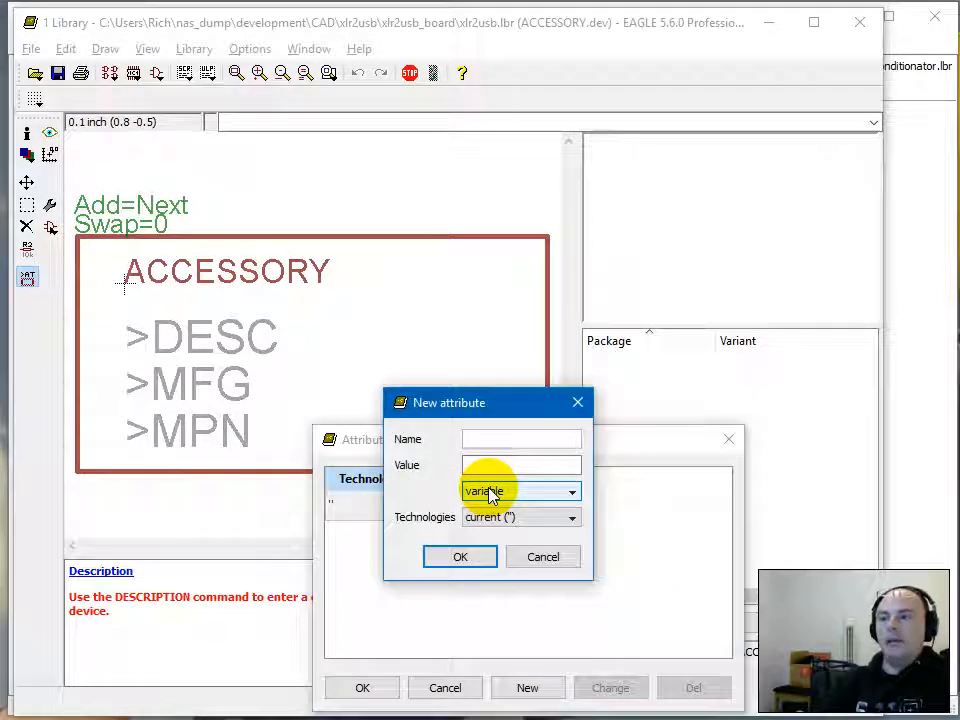
pyautogui.press('Tab')
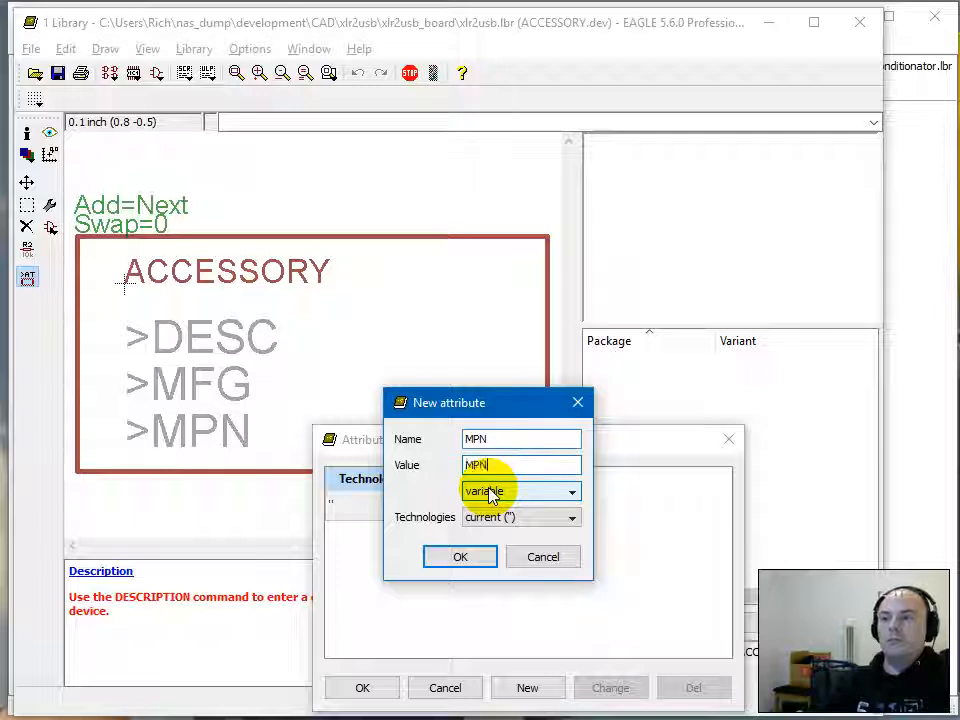
pyautogui.press('Return')
pyautogui.press('Return')
pyautogui.write('VENDOR')
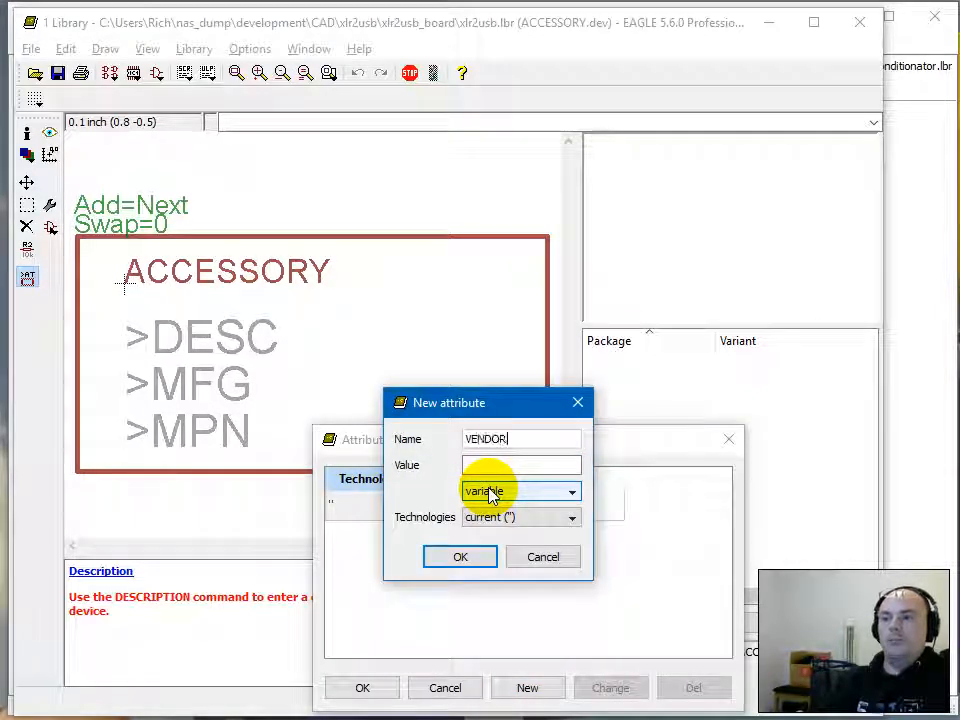
pyautogui.press('Tab')
pyautogui.write('VEND')
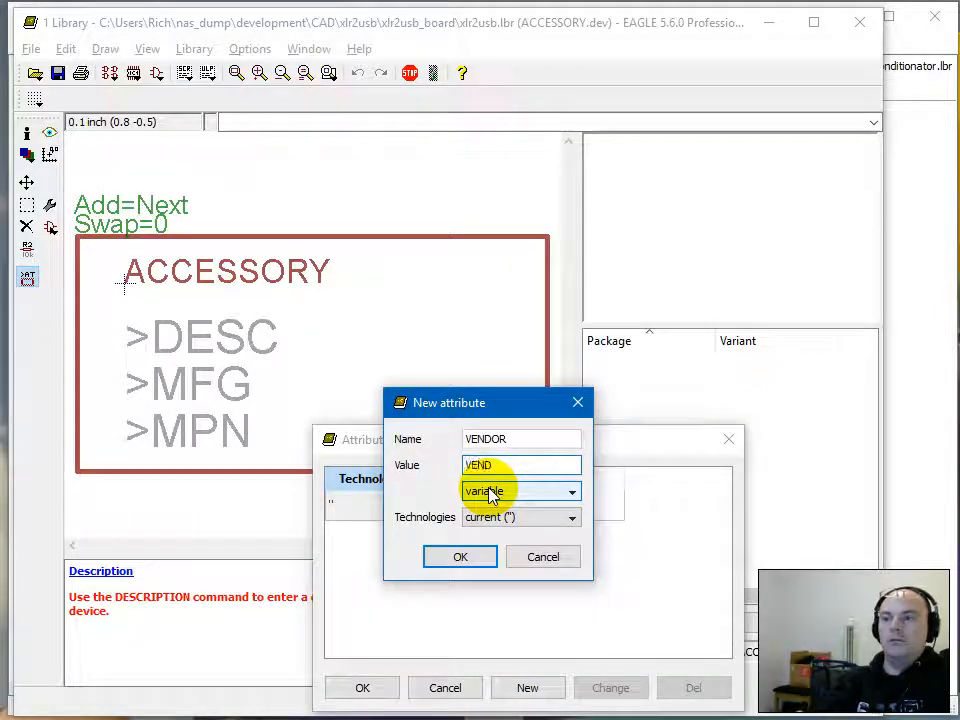
pyautogui.write('OR')
pyautogui.press('Return')
# Add a VPN attribute with the value VPN and a PRICE attribute to the ACCESSORY device.
pyautogui.press('Return')
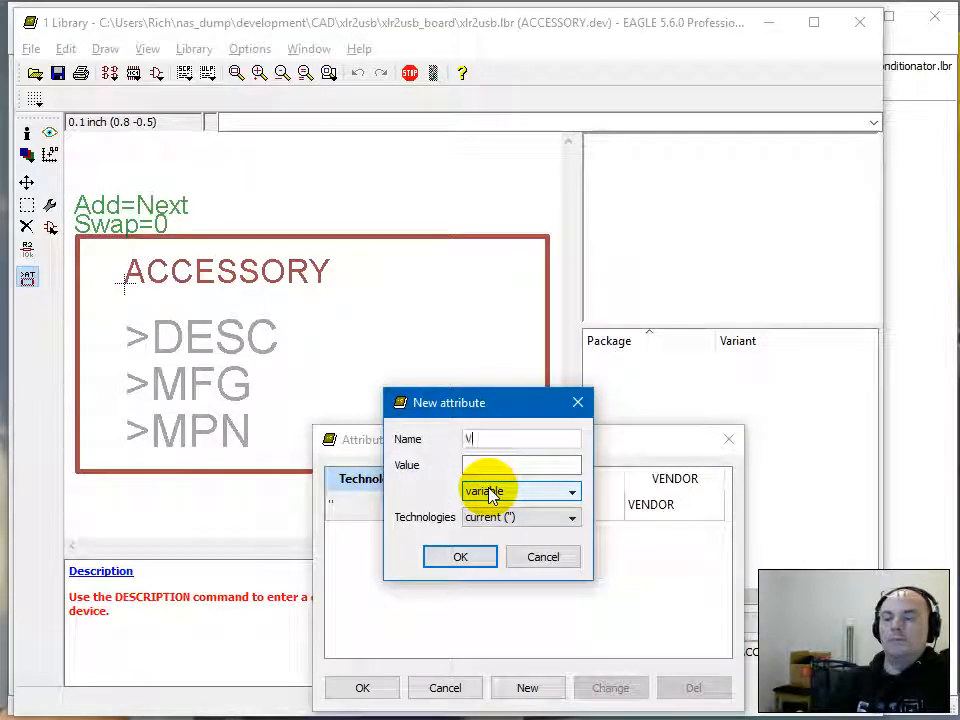
pyautogui.press('Tab')
pyautogui.write('VPN')
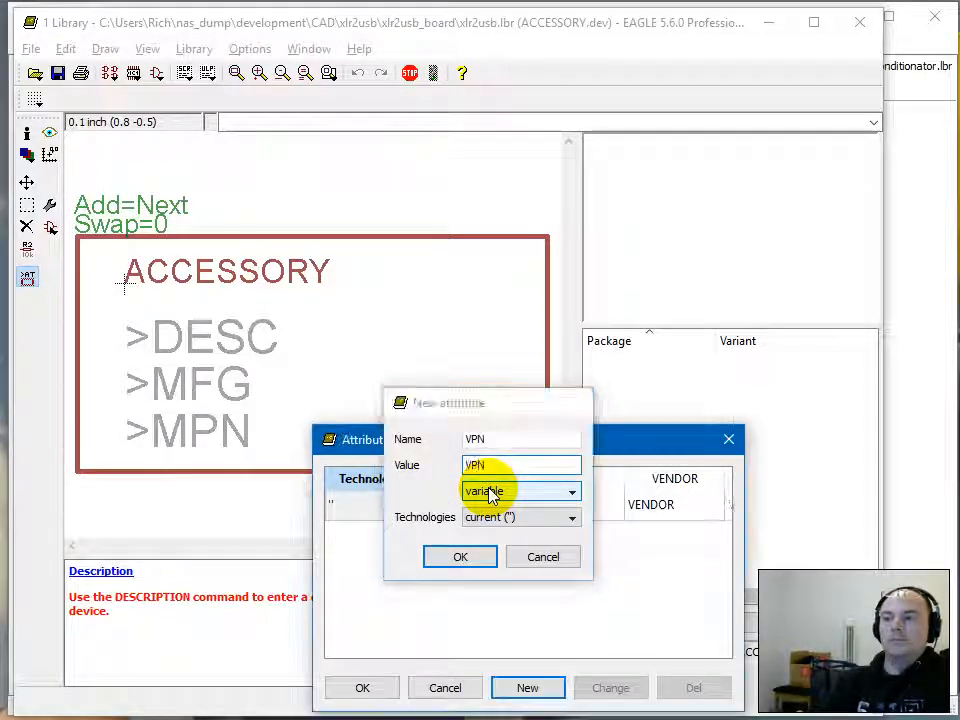
pyautogui.press('Return')
pyautogui.press('Return')
pyautogui.write('PRICE')
pyautogui.press('Return')
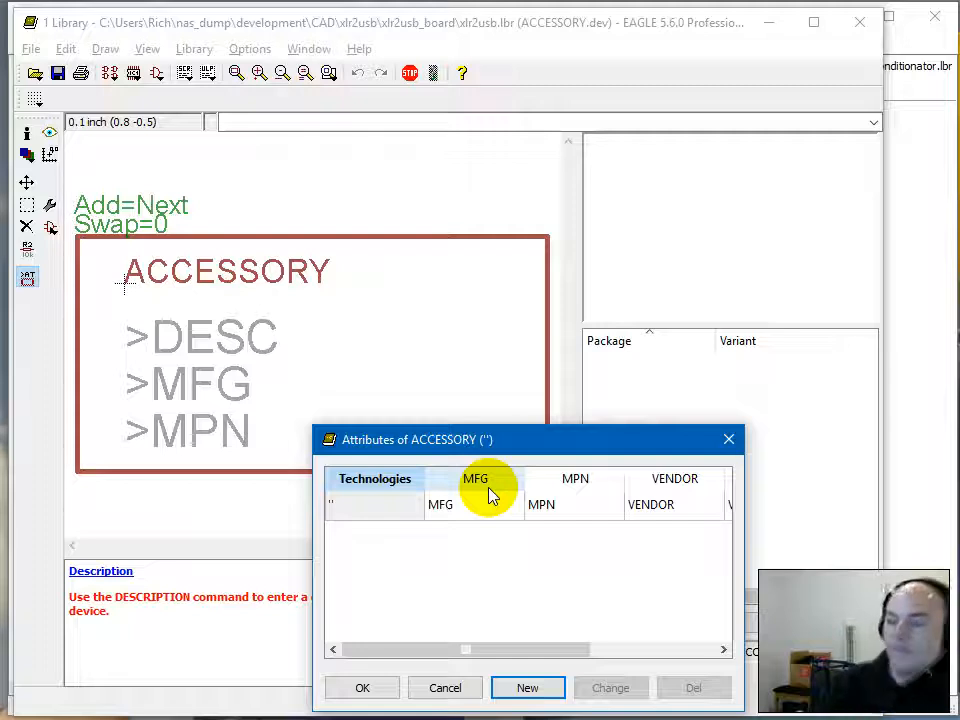
# Set the value of the ACCESSORY device's PRICE attribute to PRICE and apply the attribute list.
pyautogui.click(620, 650)
pyautogui.doubleClick(679, 505)
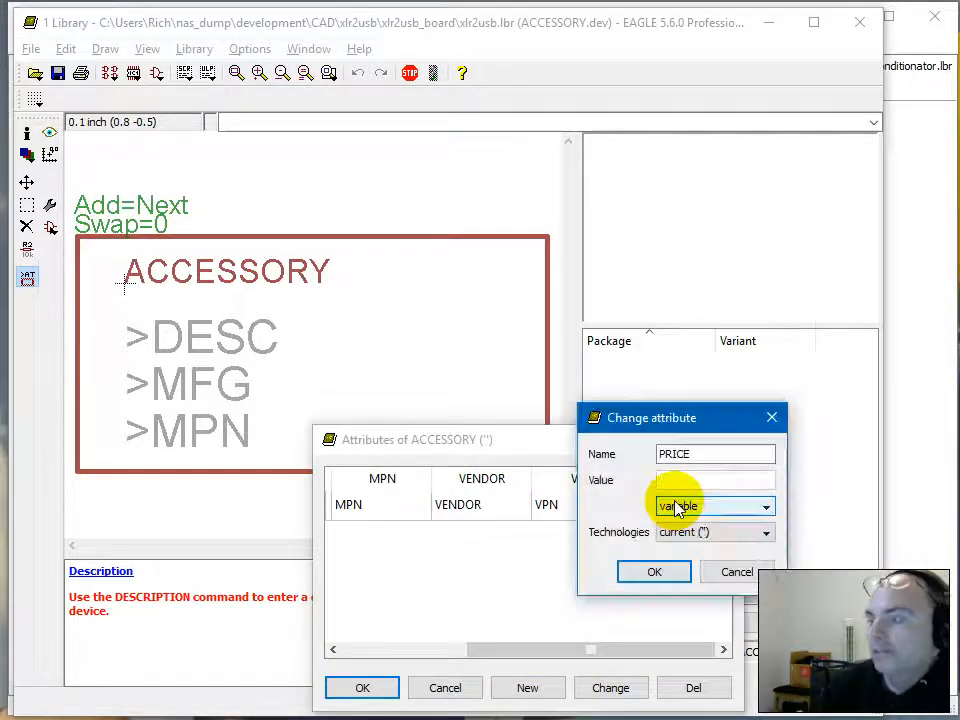
pyautogui.write('PRICE')
pyautogui.press('Return')
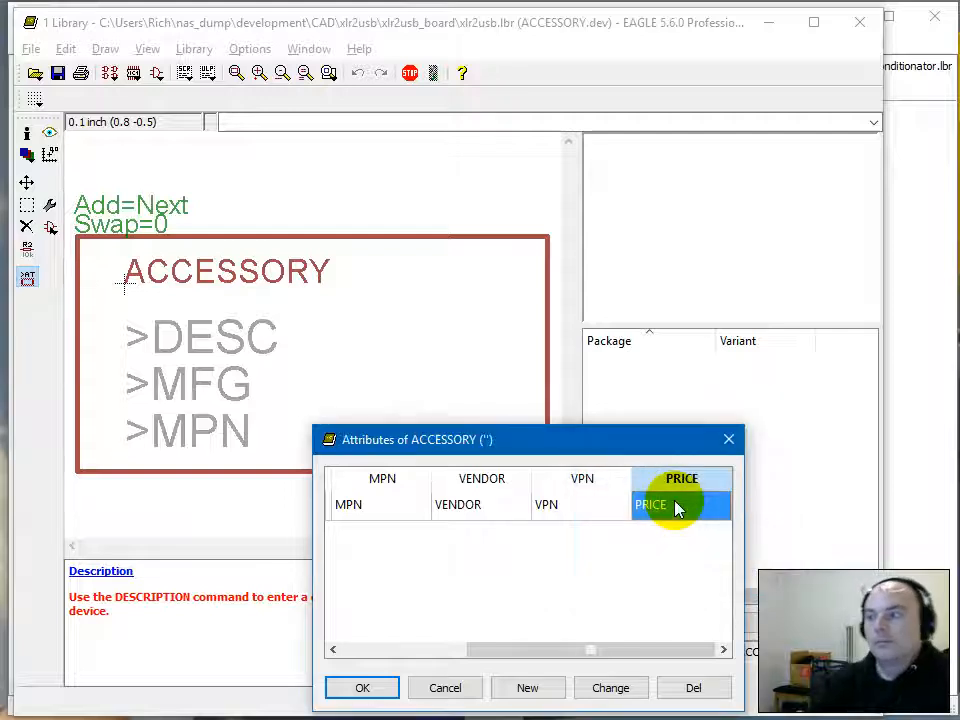
pyautogui.click(447, 648)
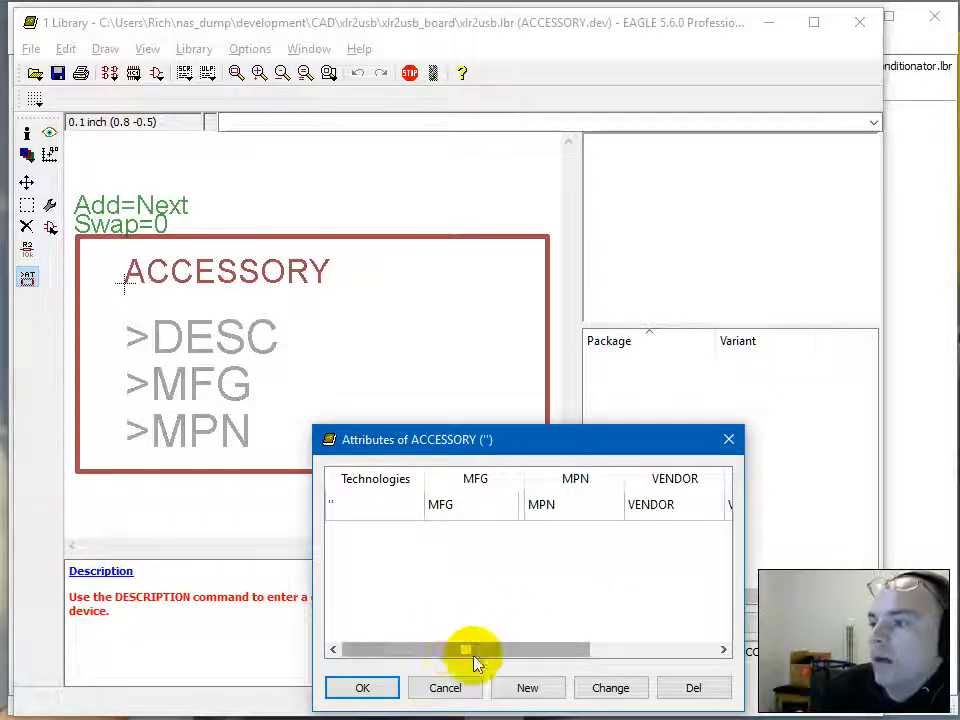
pyautogui.click(362, 688)
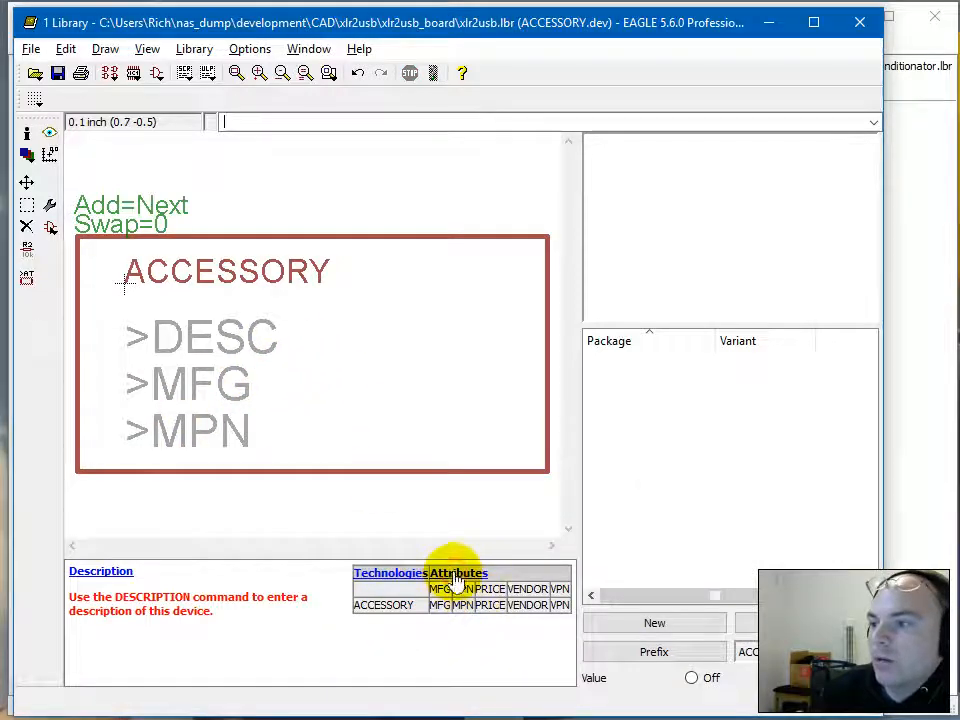
# Add a variable attribute named DESC with the value DESC to the ACCESSORY device.
pyautogui.click(455, 575)
pyautogui.click(449, 690)
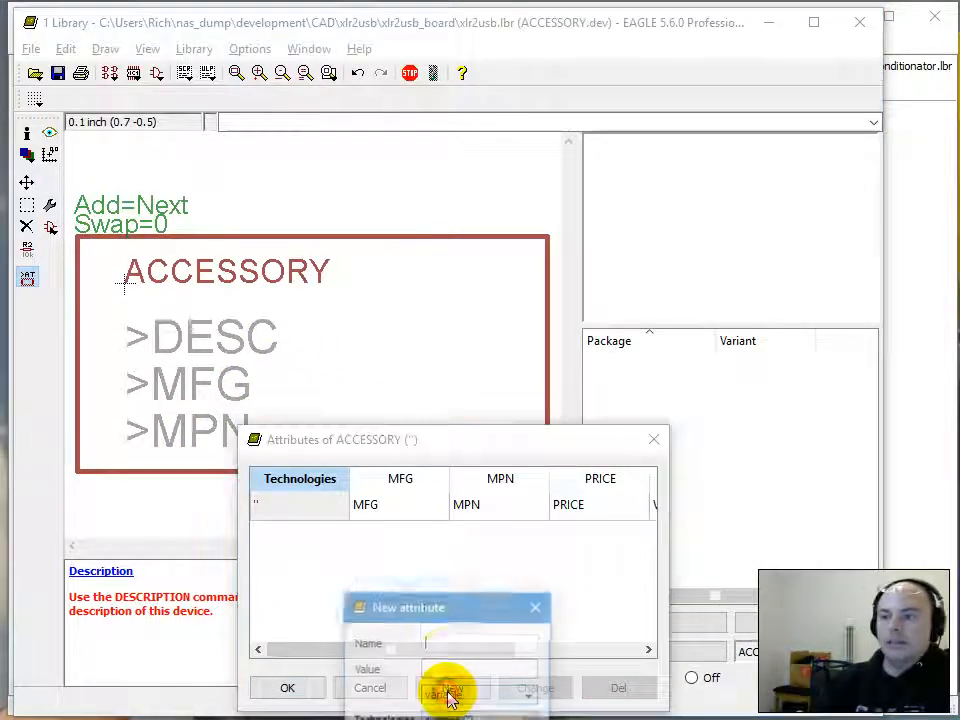
pyautogui.write('DESC')
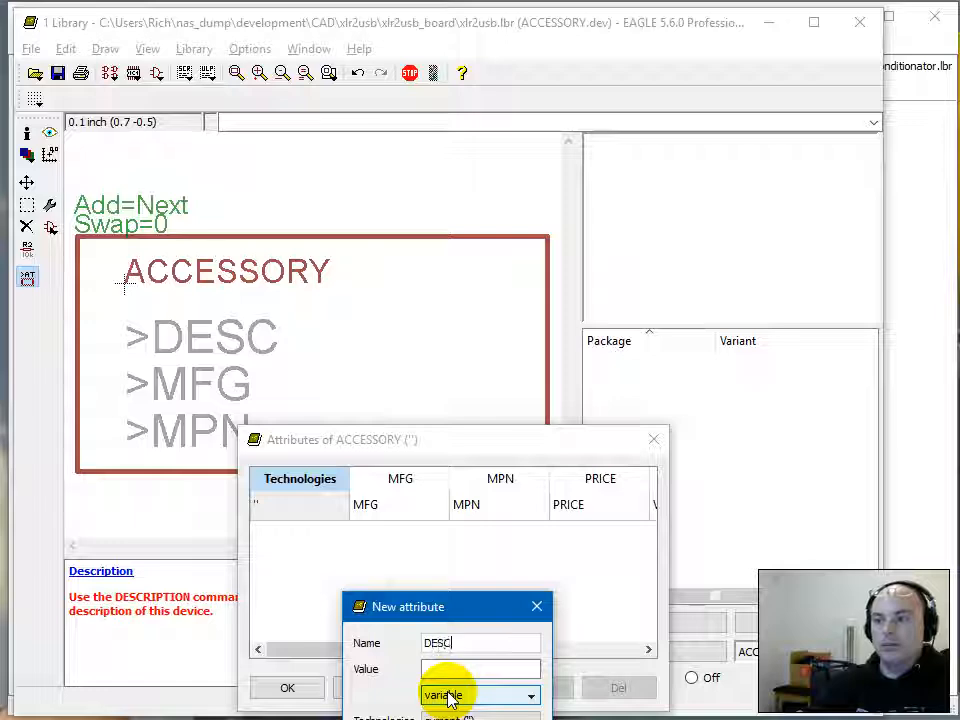
pyautogui.write('DESC')
pyautogui.press('Return')
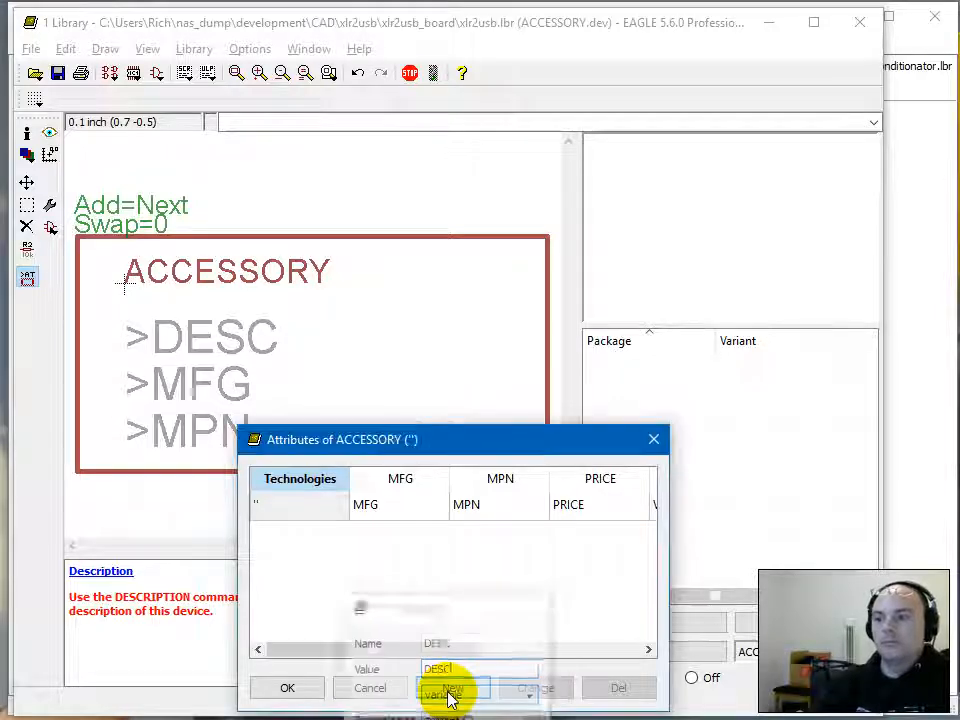
pyautogui.click(303, 693)
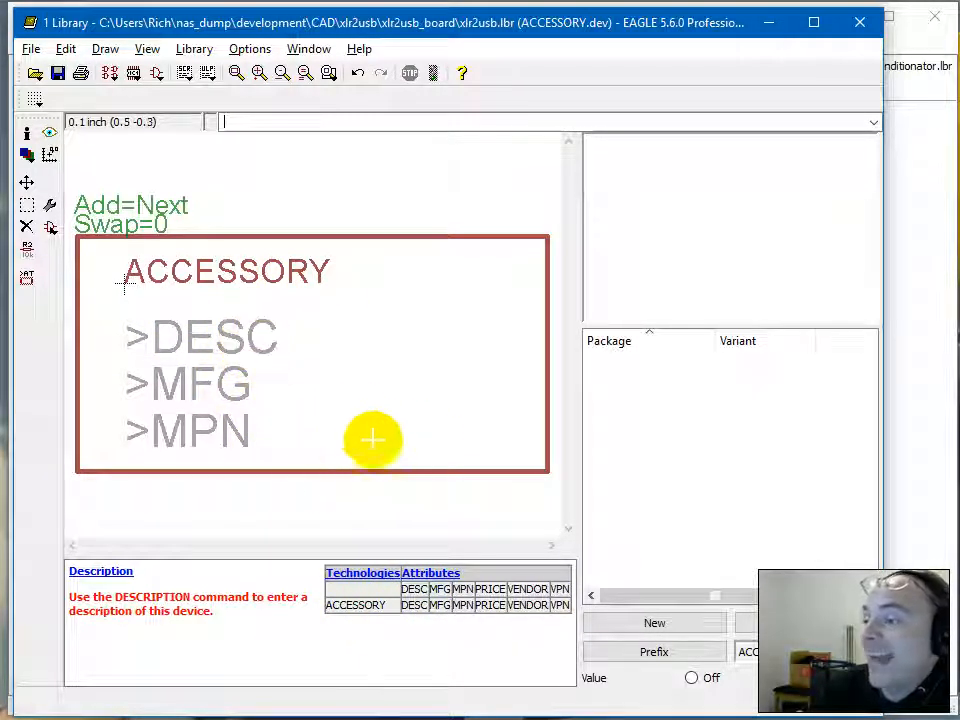
# Set the ACCESSORY device's description to "Placeholder for a part that doesn't really become part of a circuit board but is needed anyway" and save the library.
pyautogui.click(119, 575)
pyautogui.moveTo(270, 563); pyautogui.dragTo(276, 416)
pyautogui.write('Place')
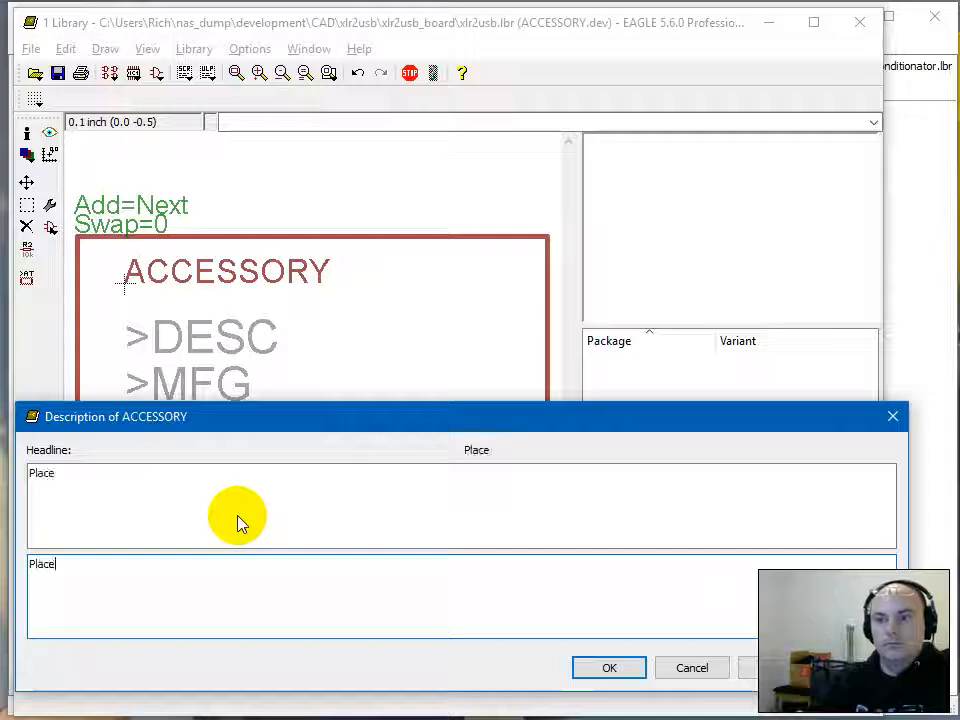
pyautogui.write('holder for a')
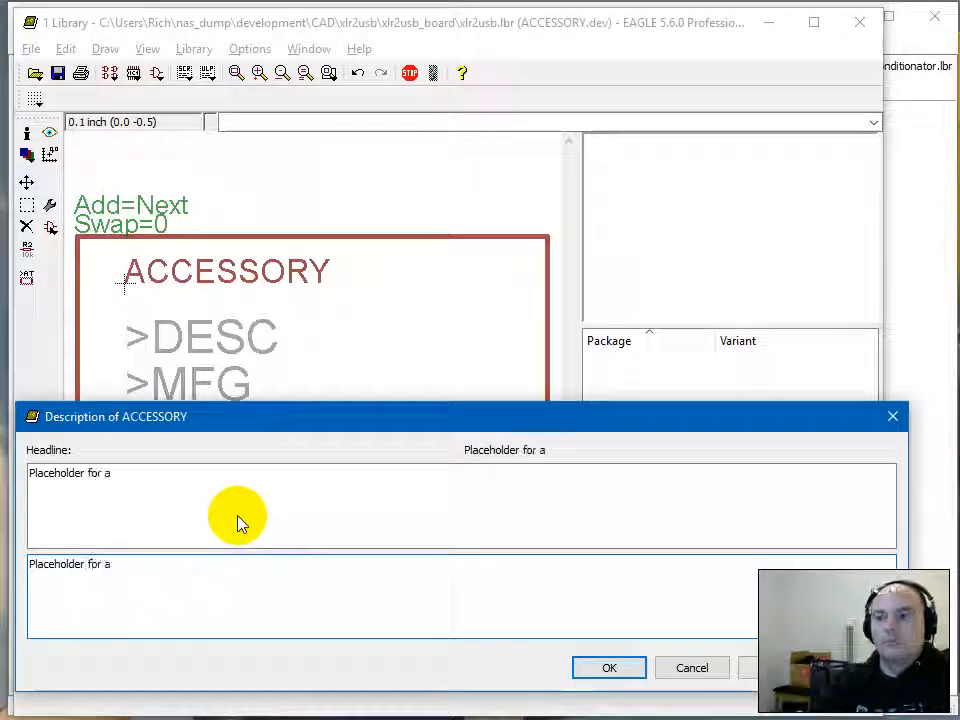
pyautogui.write(' part t')
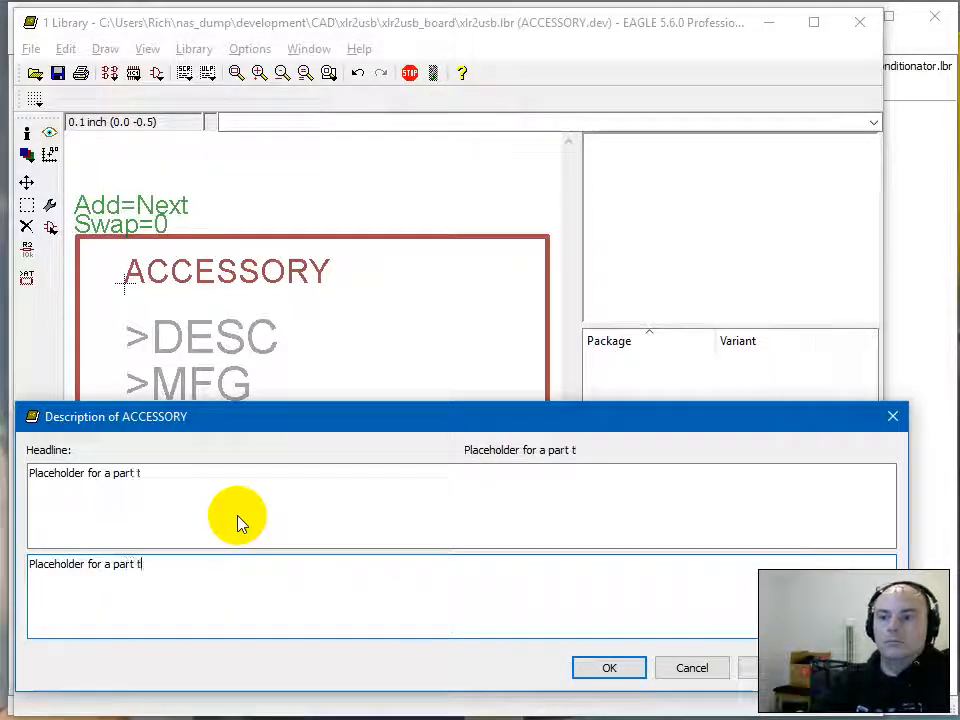
pyautogui.write("hat doesn't ")
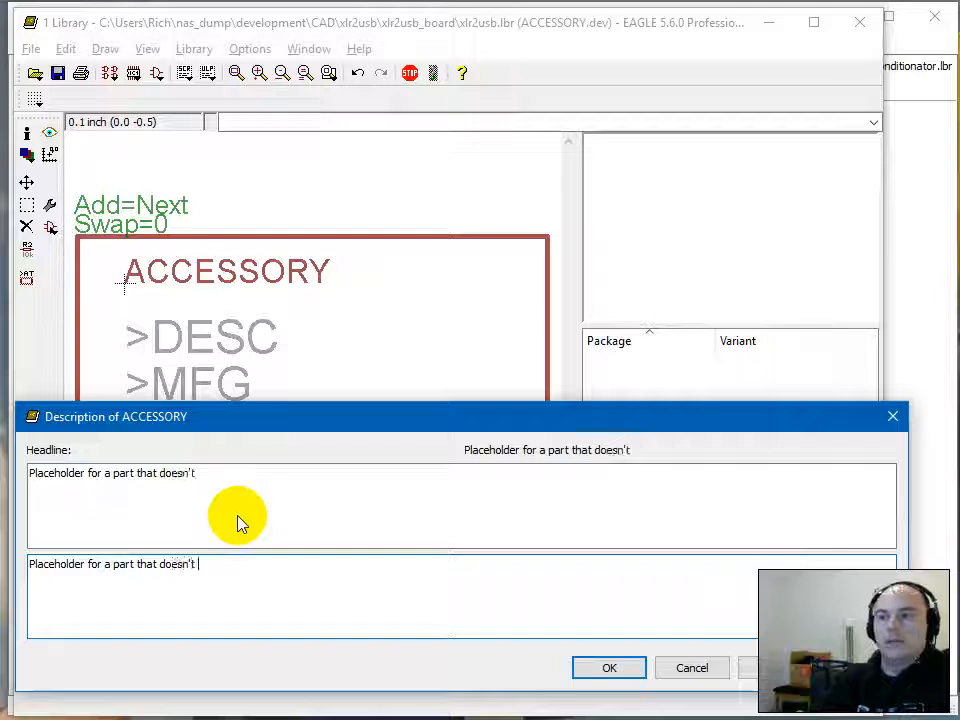
pyautogui.write('really')
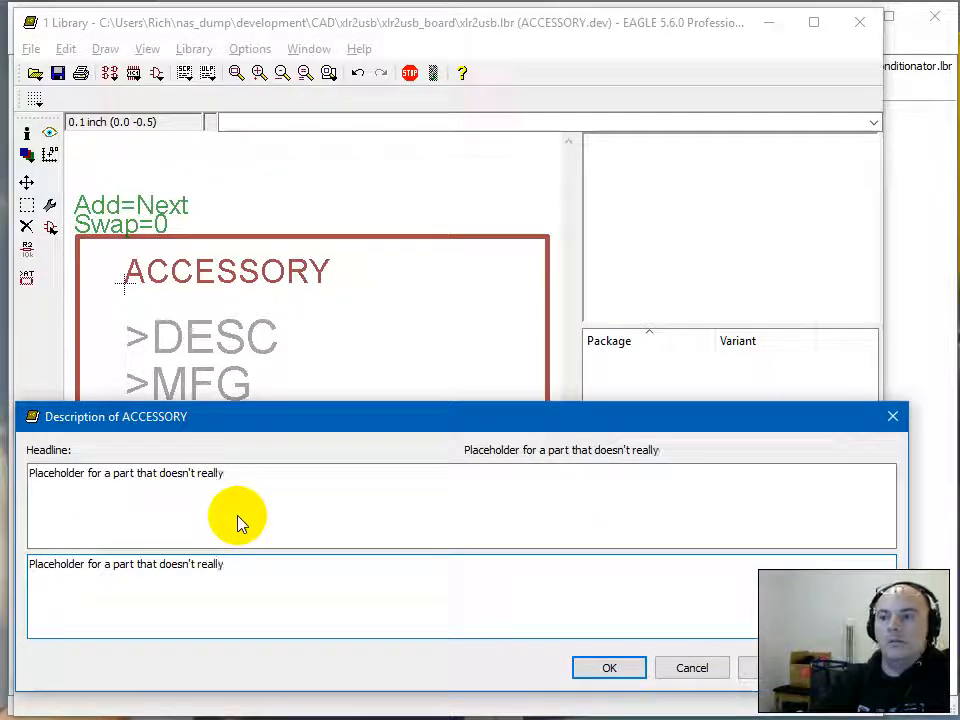
pyautogui.write(' become par')
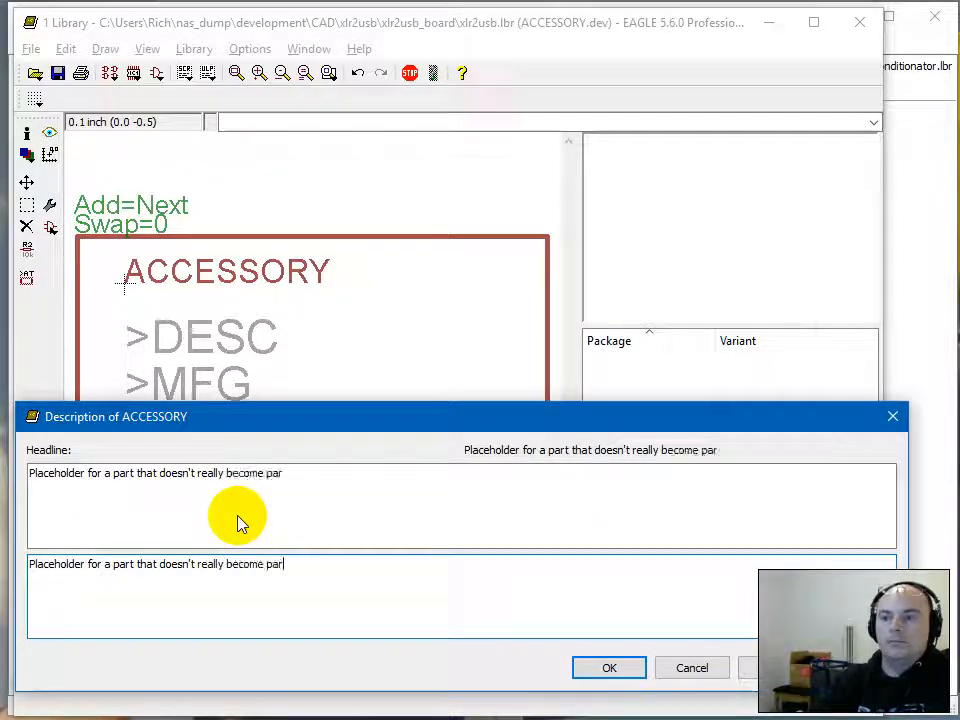
pyautogui.write('t of a circuit b')
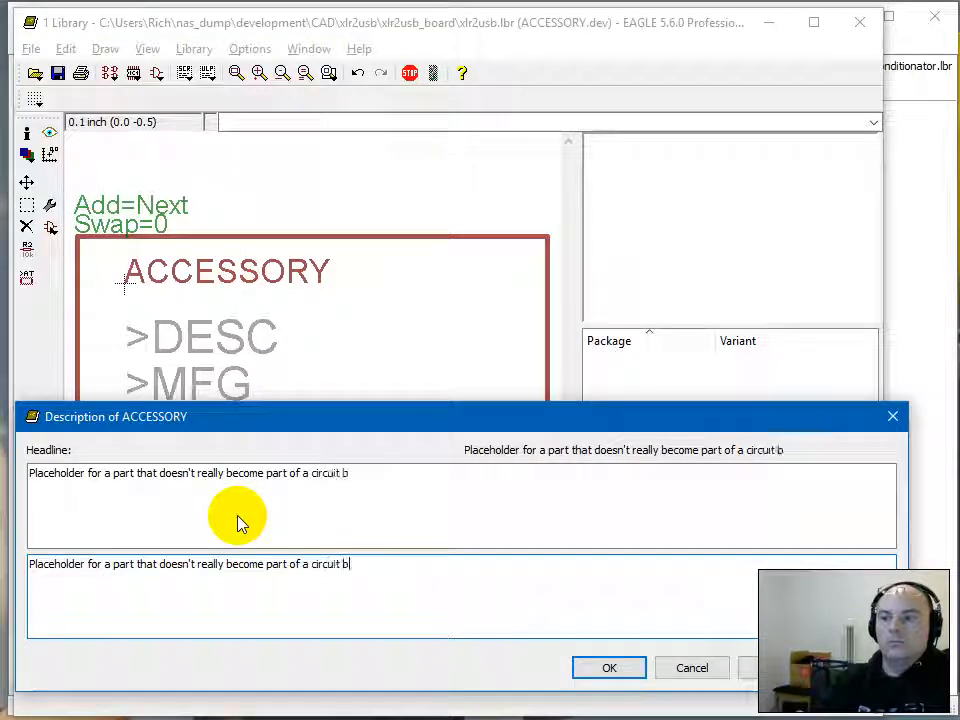
pyautogui.write('oard b')
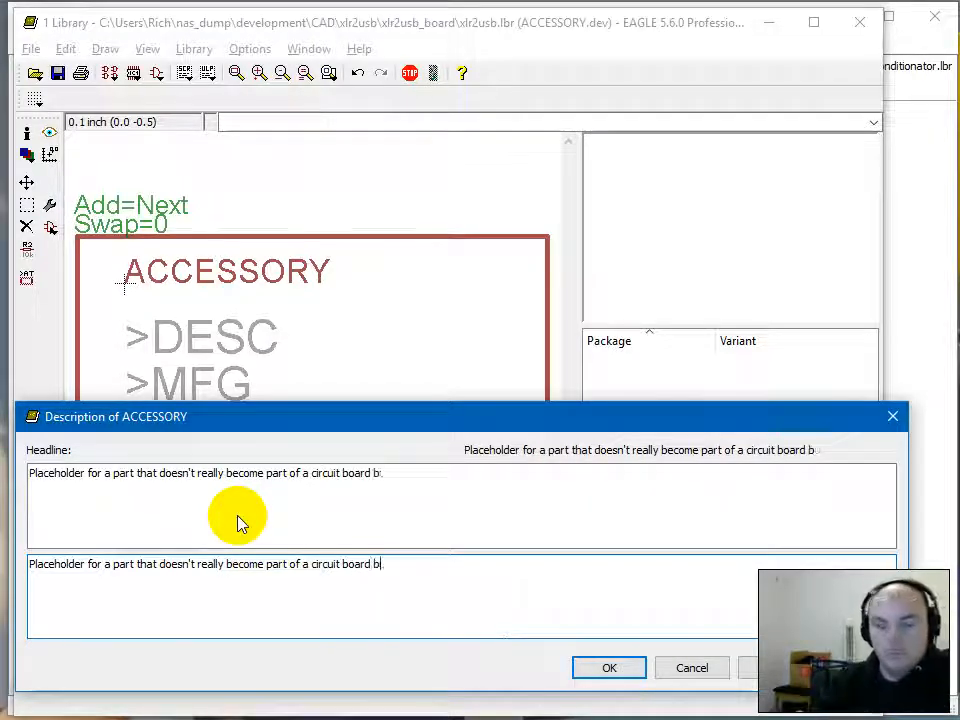
pyautogui.write('ut is needed any')
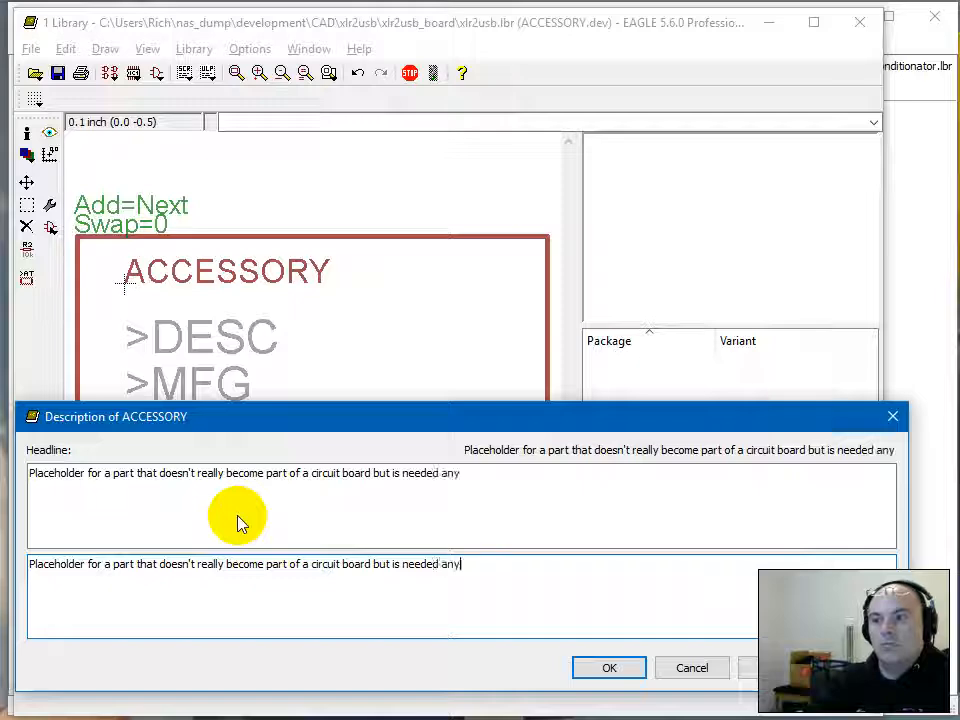
pyautogui.write('way')
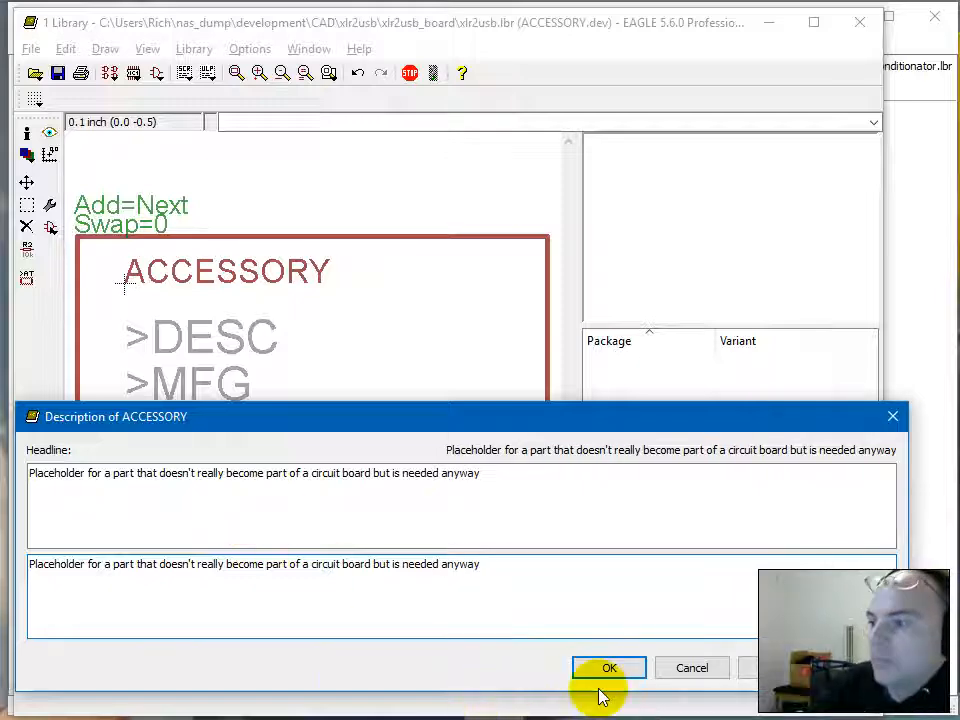
pyautogui.click(600, 674)
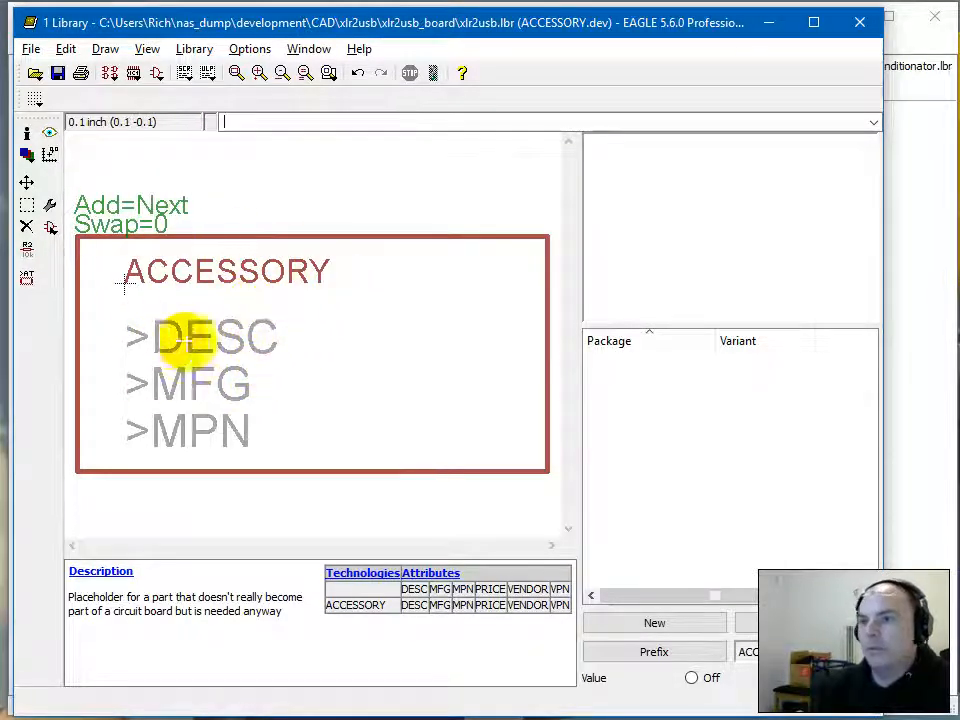
pyautogui.hotkey('ctrl', 's')
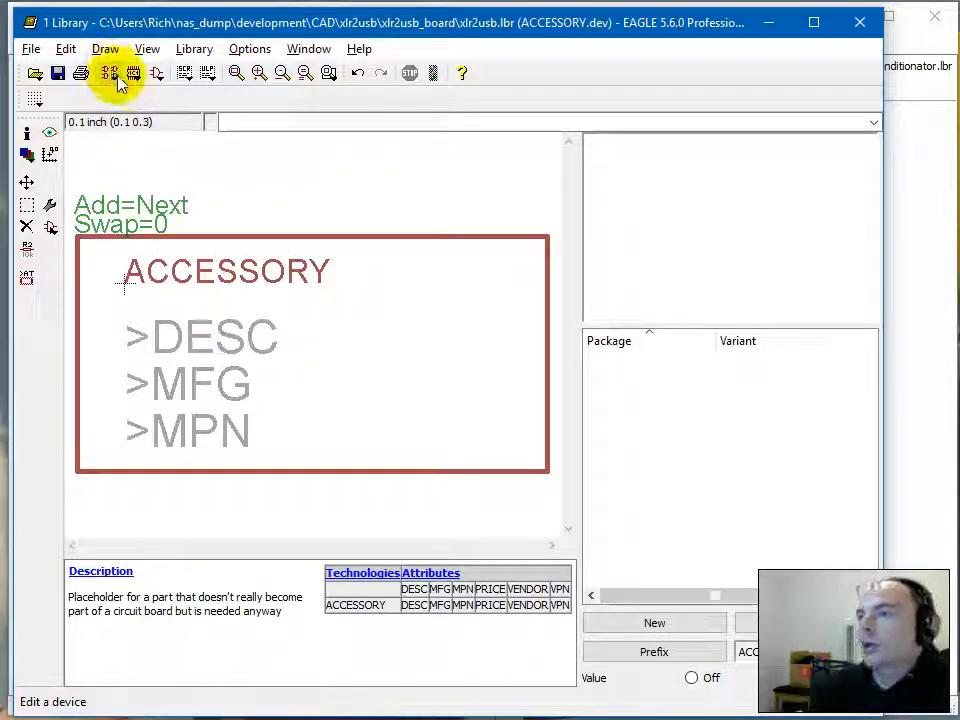
# Examine the positive and negative voltage rail marker devices in Conditionator.lbr, from +1.024V_PREC to -15V, and return to the xlr2usb library.
pyautogui.click(896, 208)
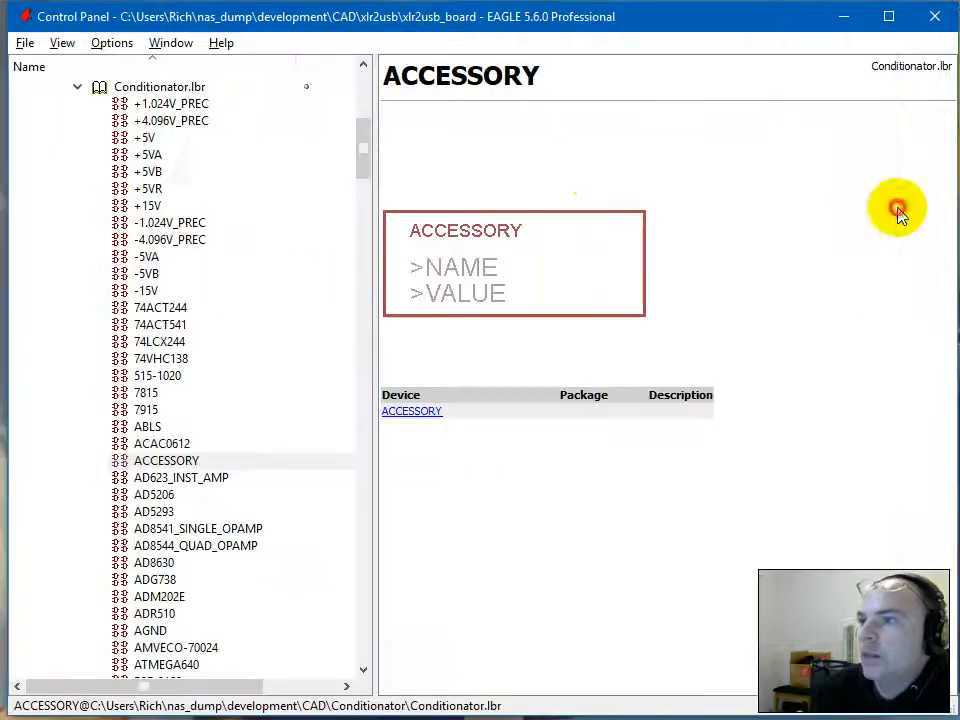
pyautogui.click(162, 104)
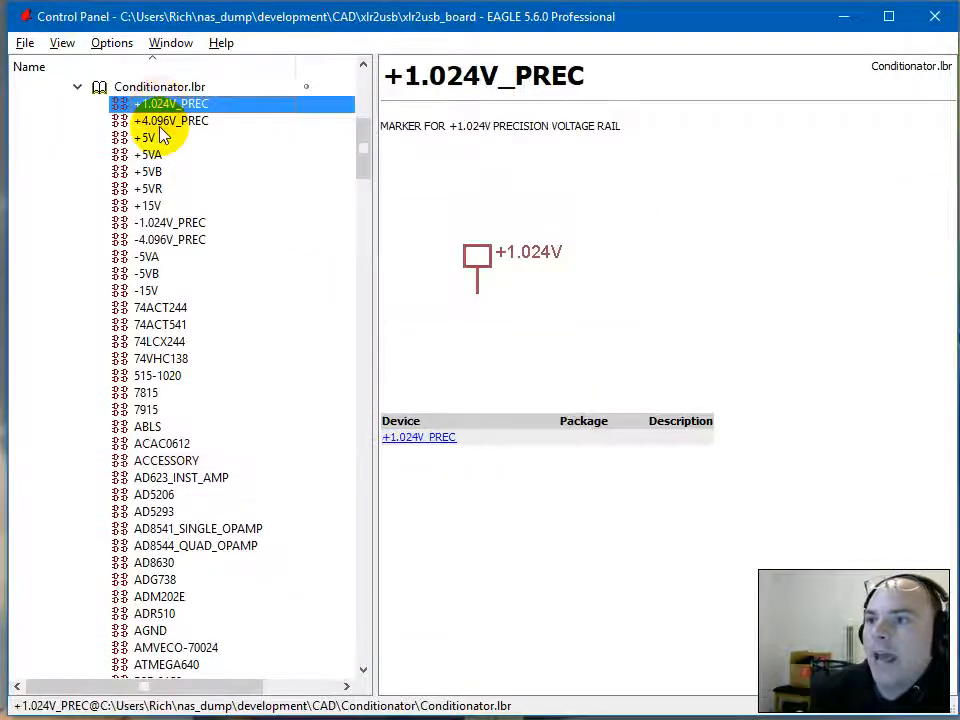
pyautogui.click(158, 121)
pyautogui.click(155, 138)
pyautogui.click(155, 154)
pyautogui.click(153, 172)
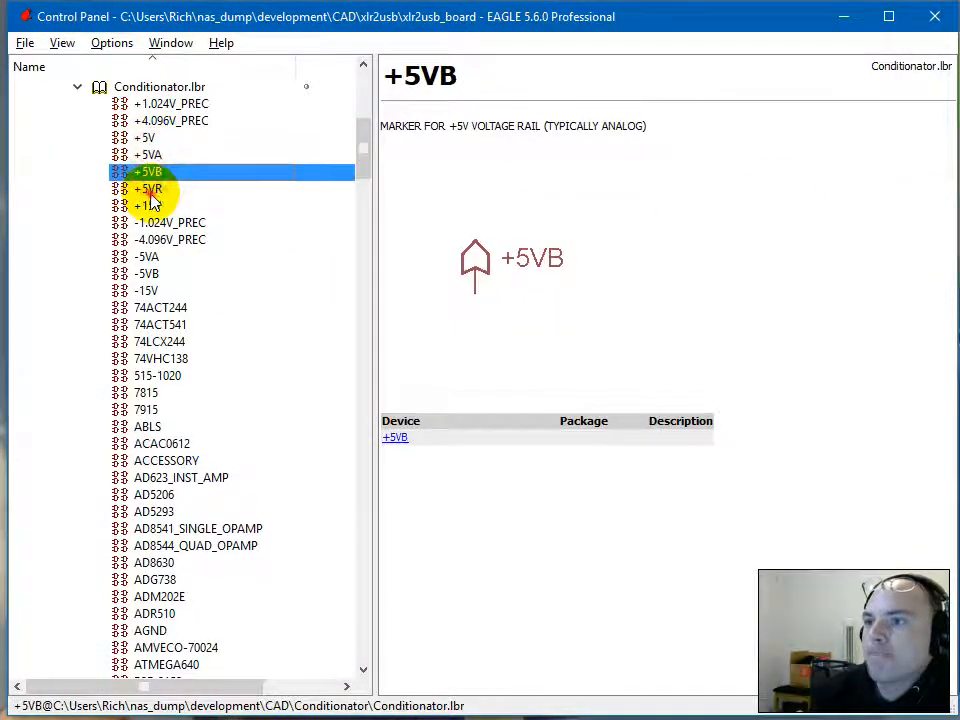
pyautogui.click(155, 189)
pyautogui.click(155, 205)
pyautogui.click(155, 222)
pyautogui.click(155, 239)
pyautogui.click(155, 256)
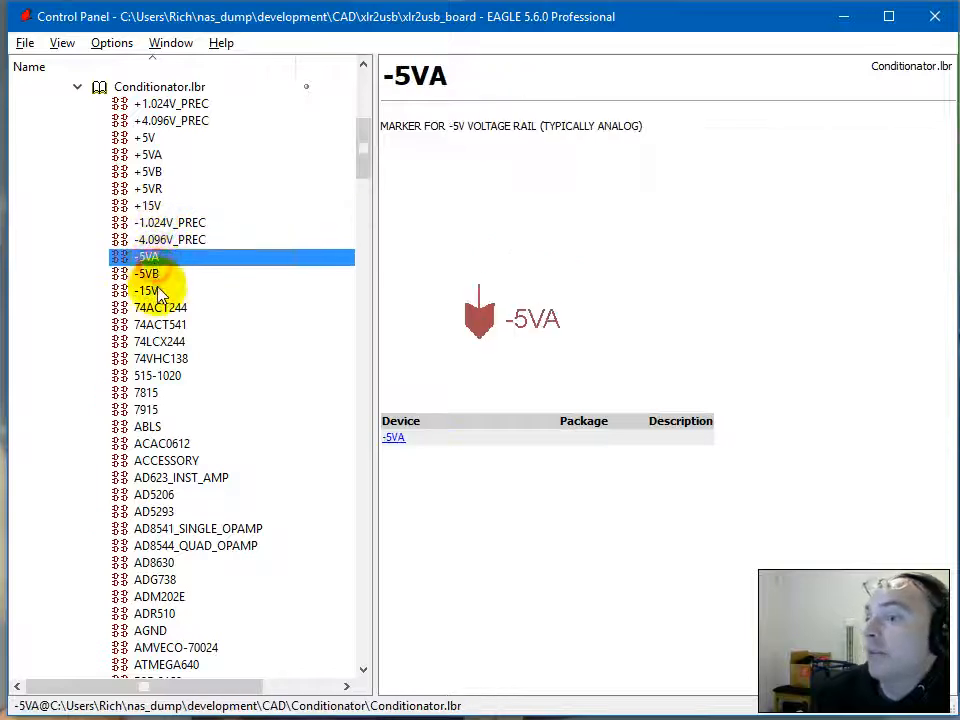
pyautogui.click(160, 289)
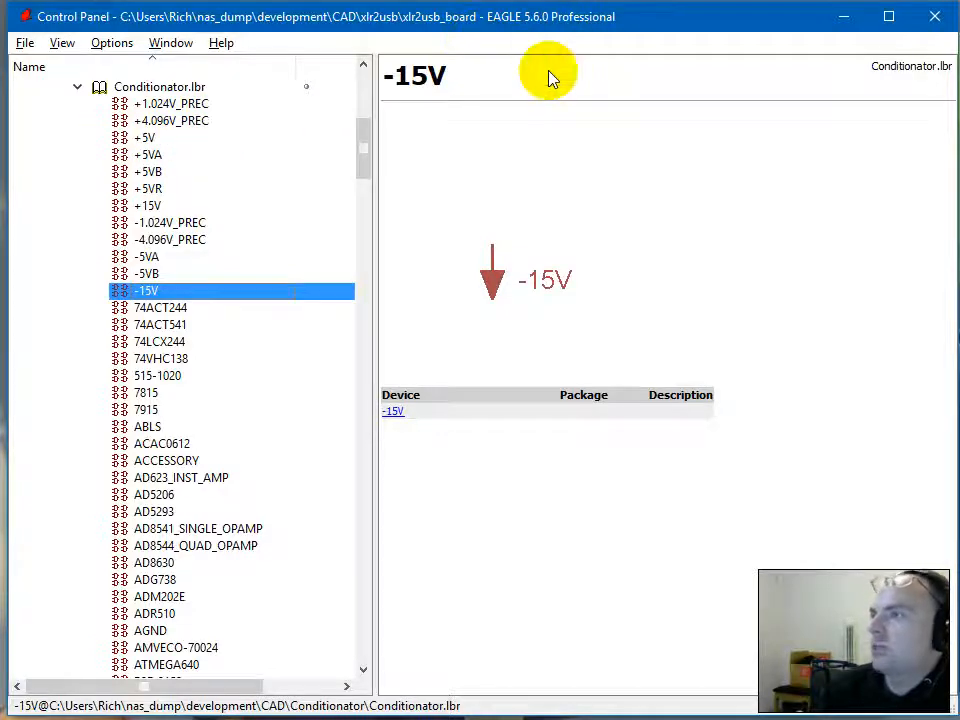
pyautogui.click(842, 14)
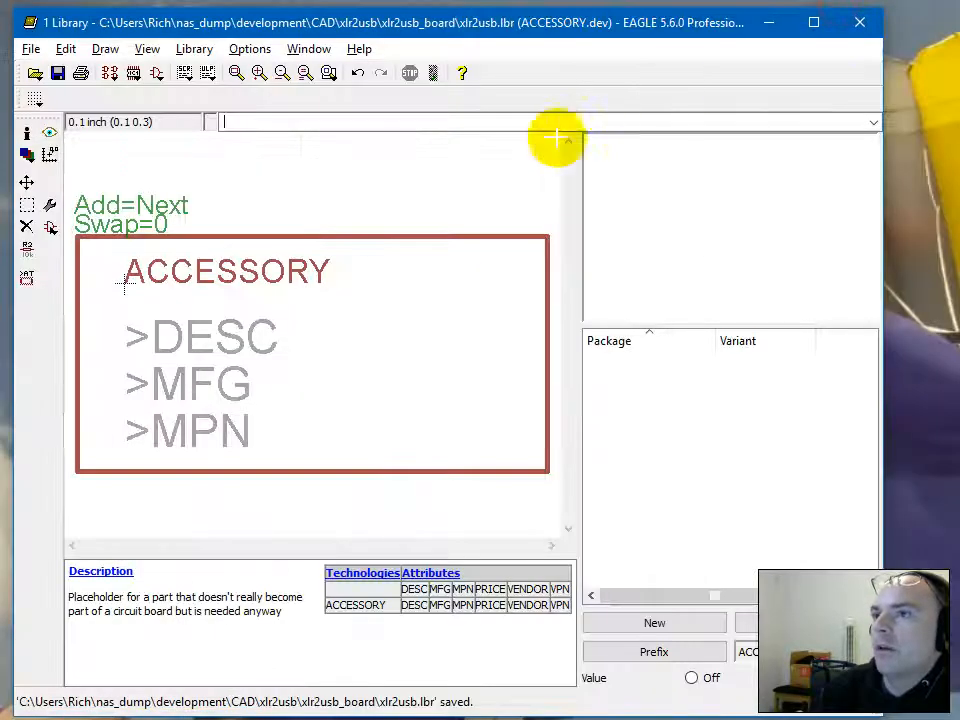
# Create a new symbol named GND in the xlr2usb library.
pyautogui.click(158, 74)
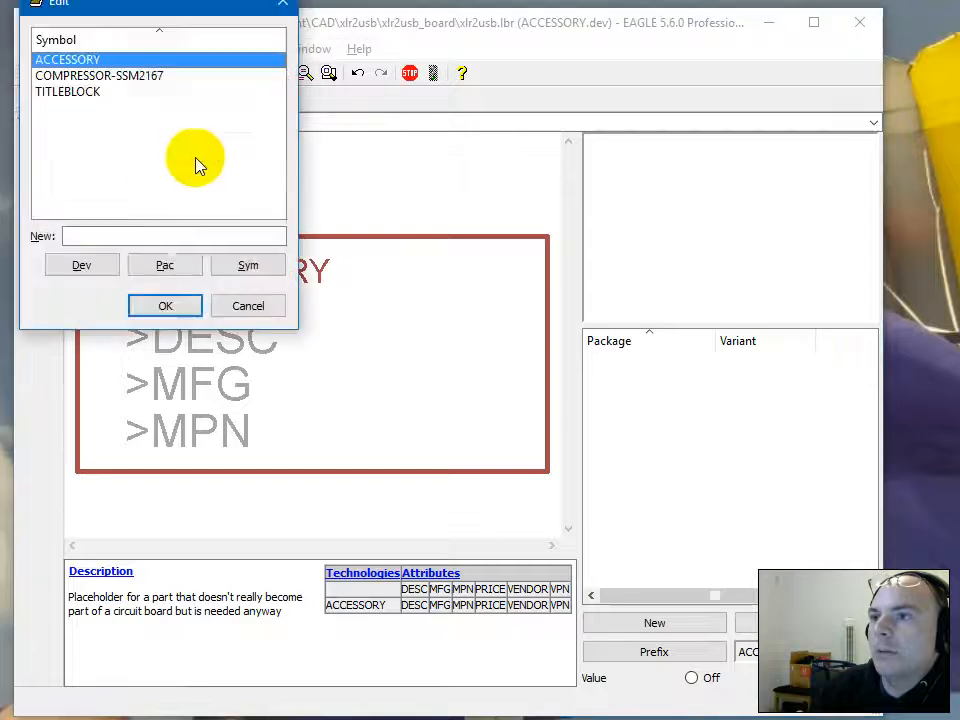
pyautogui.click(165, 236)
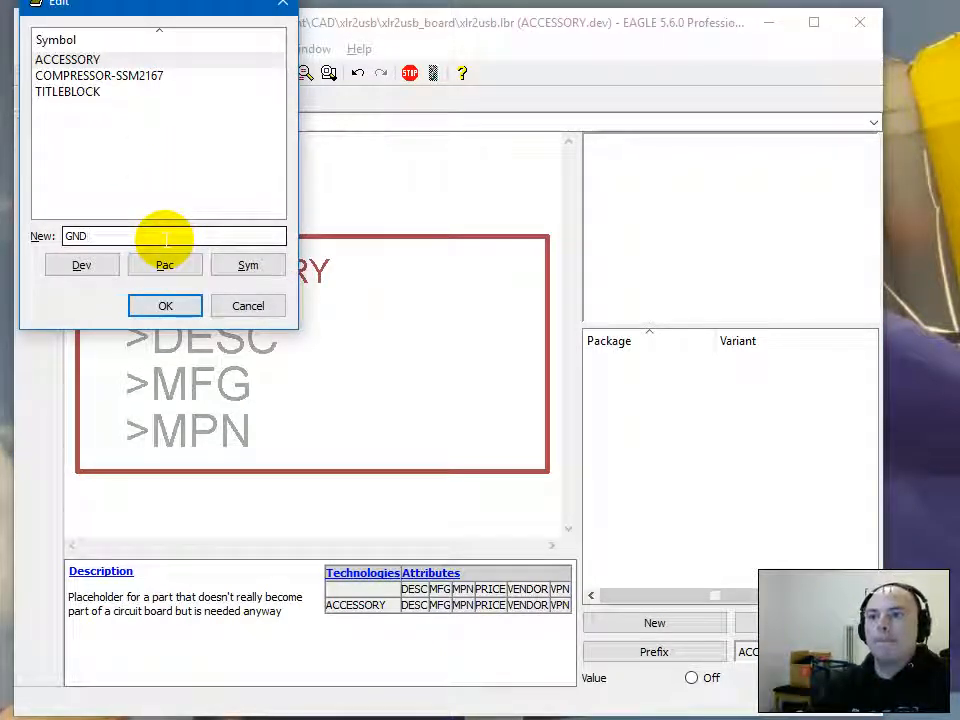
pyautogui.press('Return')
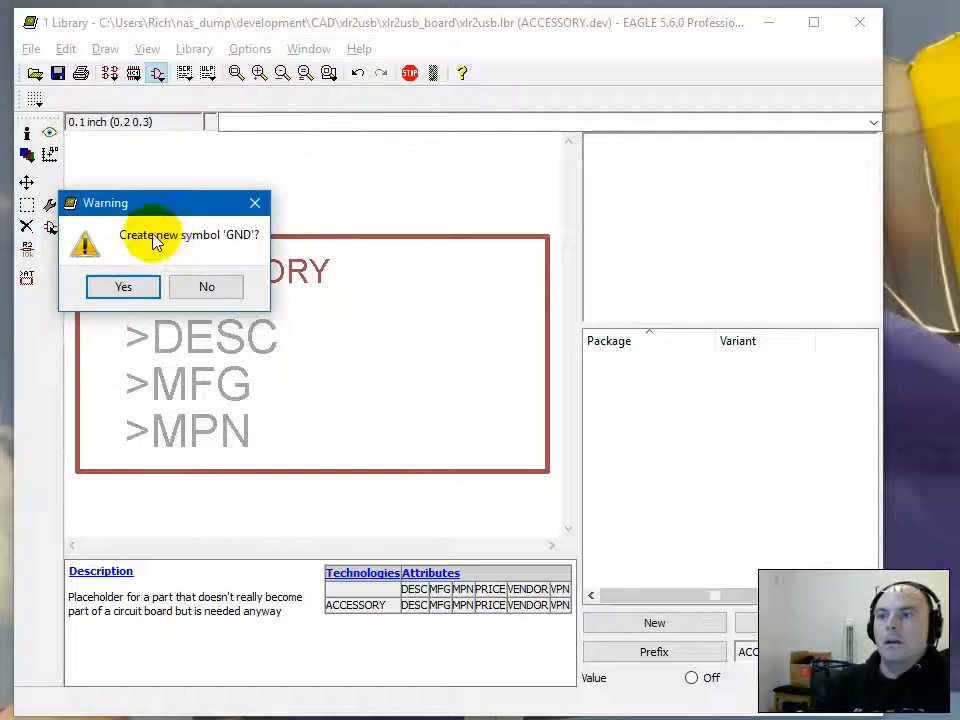
pyautogui.click(124, 288)
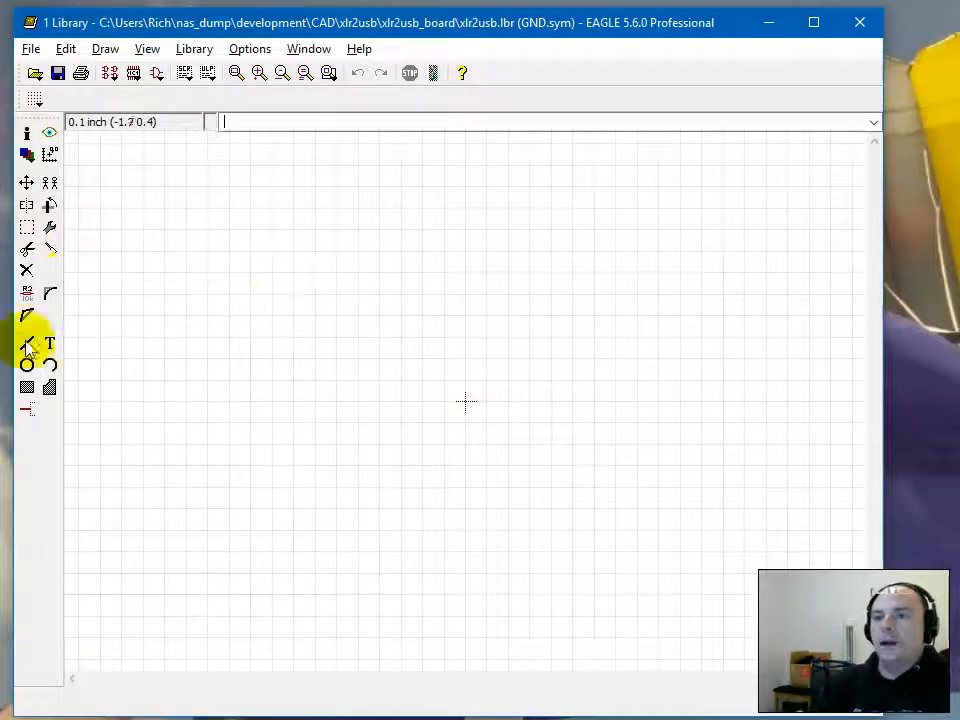
# Place a passive, point-length pin with its name and pad labels hidden at the origin of the GND symbol.
pyautogui.click(27, 410)
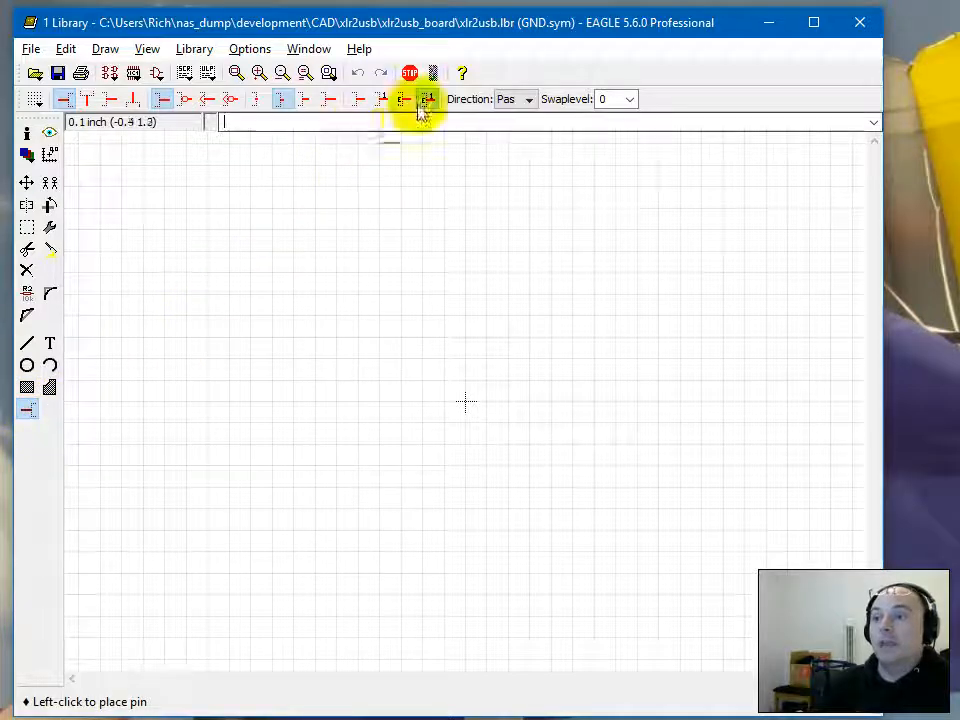
pyautogui.click(360, 102)
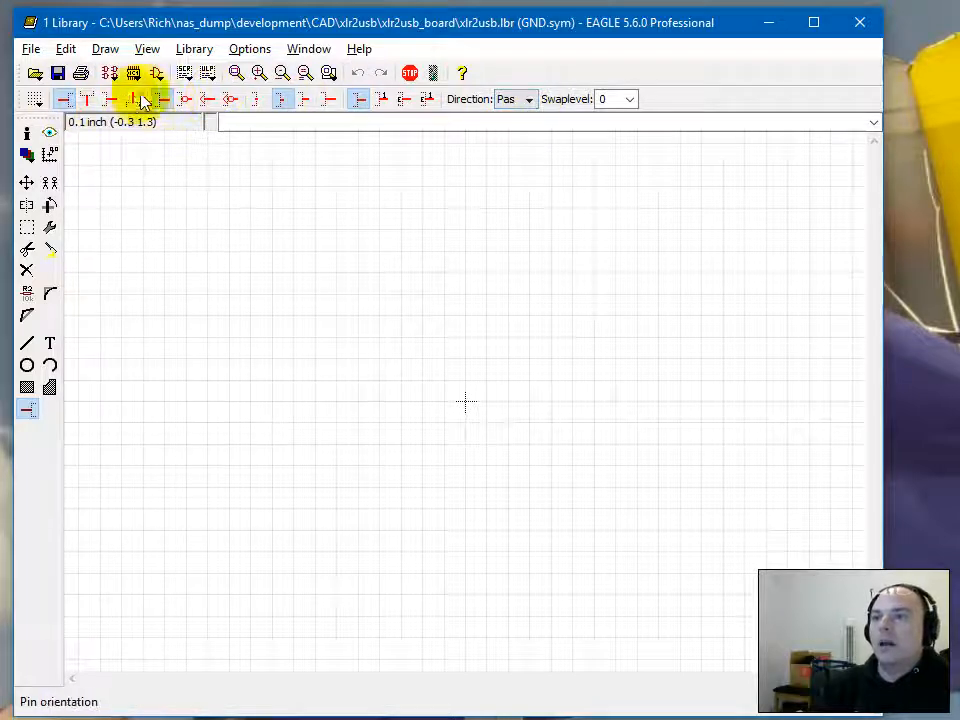
pyautogui.click(256, 101)
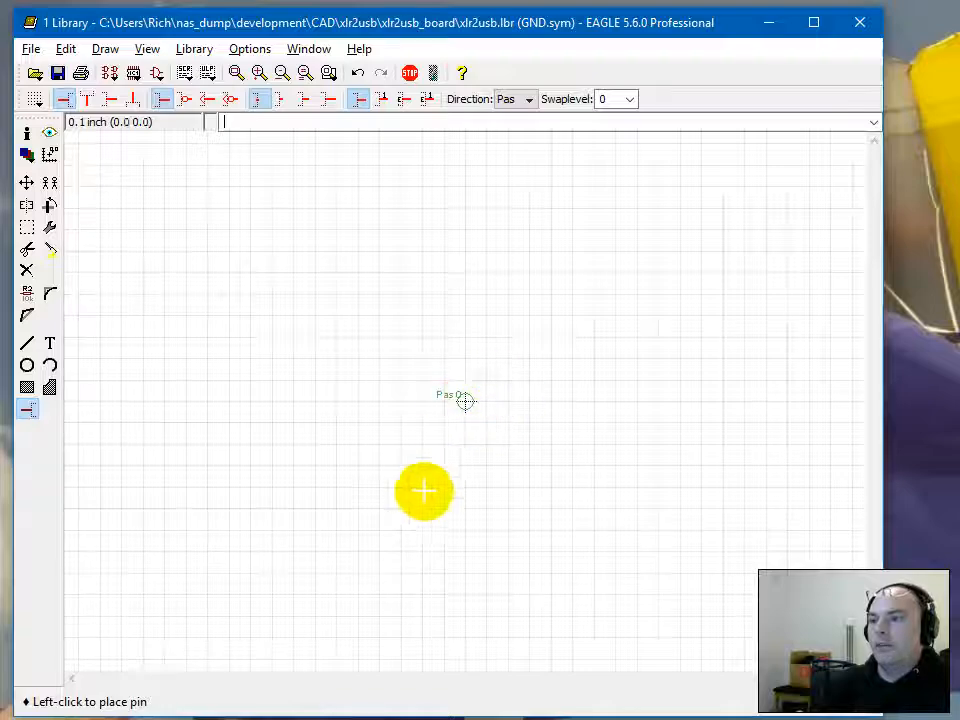
# Draw a 0.1 inch vertical wire downward from the pin at the origin of the GND symbol.
pyautogui.scroll(3, 480, 411)
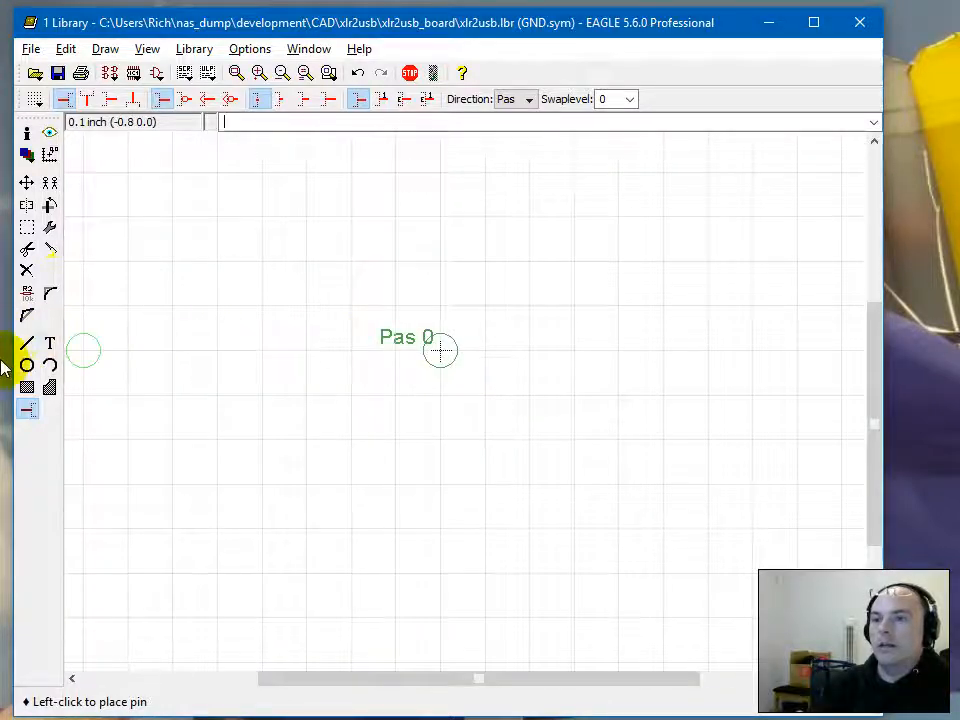
pyautogui.click(27, 343)
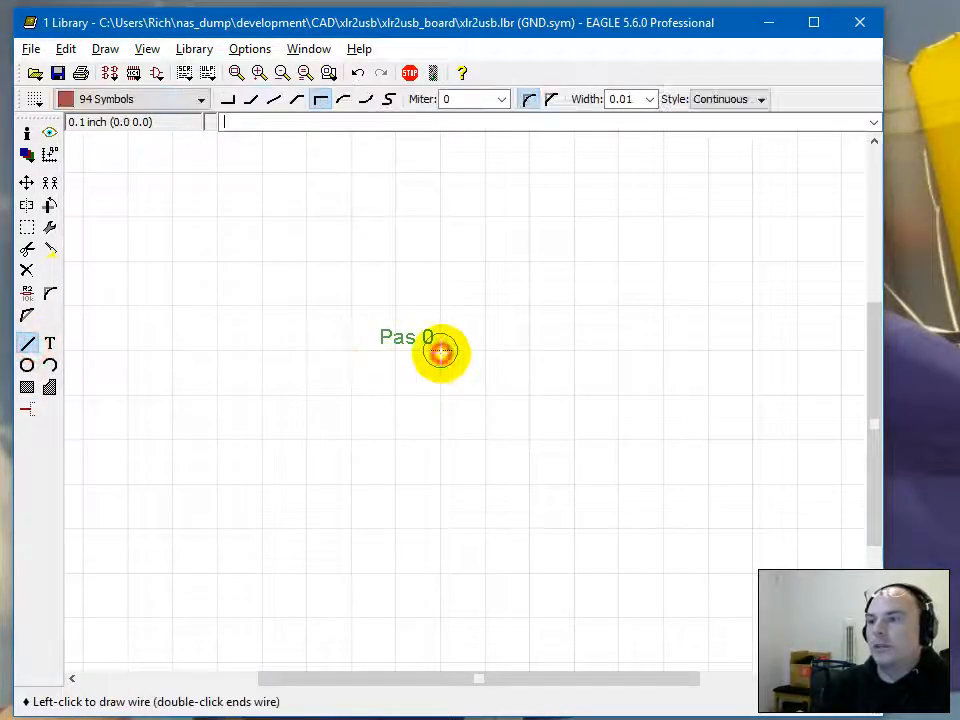
pyautogui.click(438, 388)
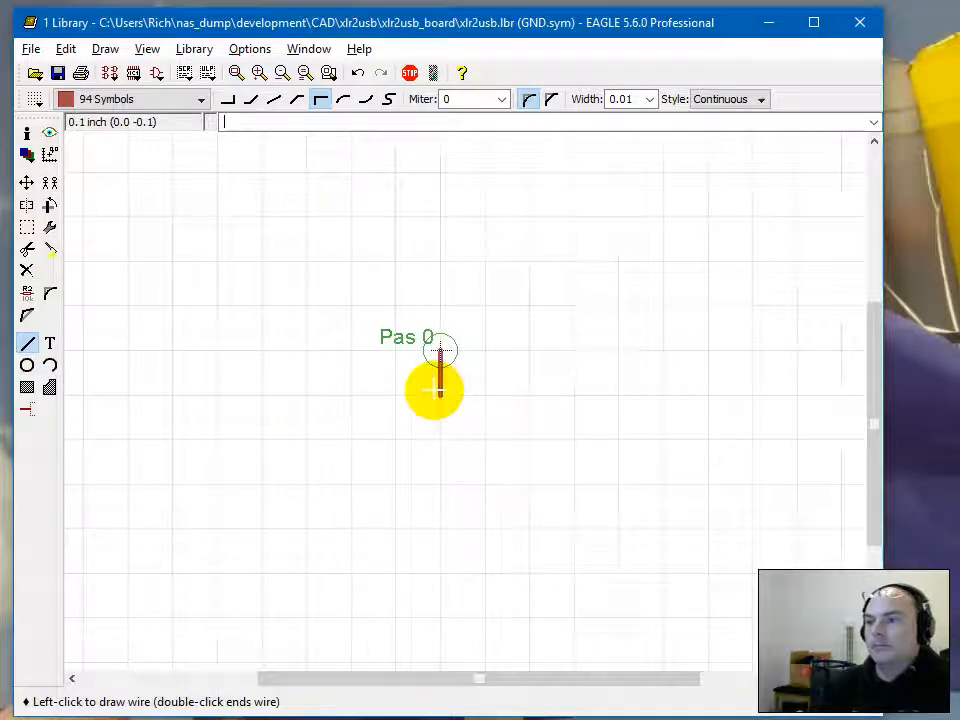
pyautogui.click(438, 390)
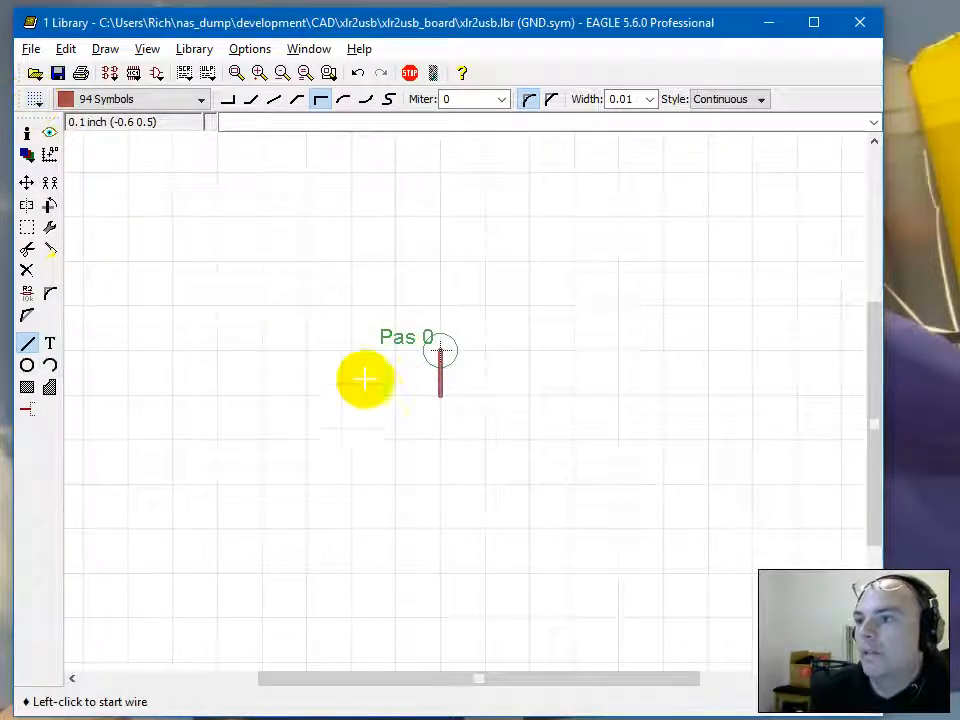
pyautogui.click(392, 394)
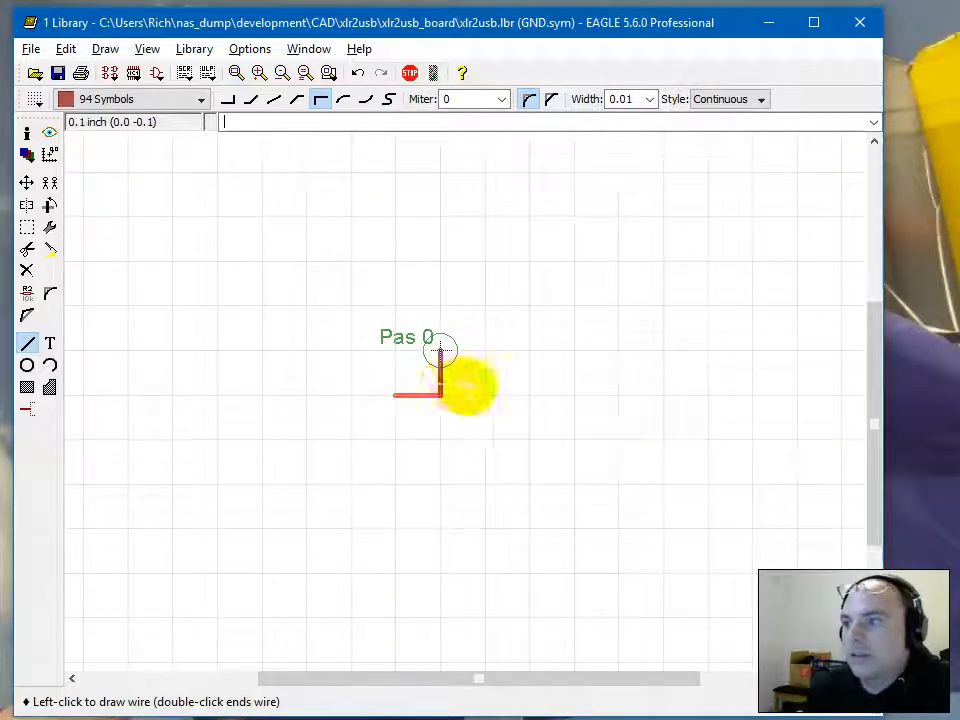
pyautogui.press('Escape')
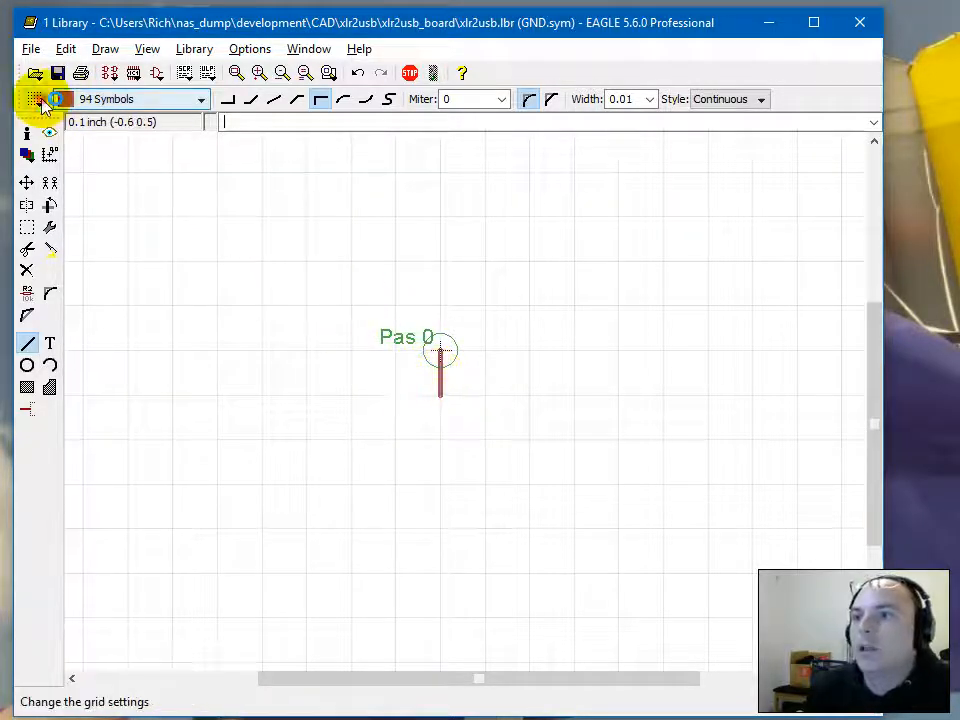
# Set the alternate grid size to 0.025 inch.
pyautogui.click(36, 97)
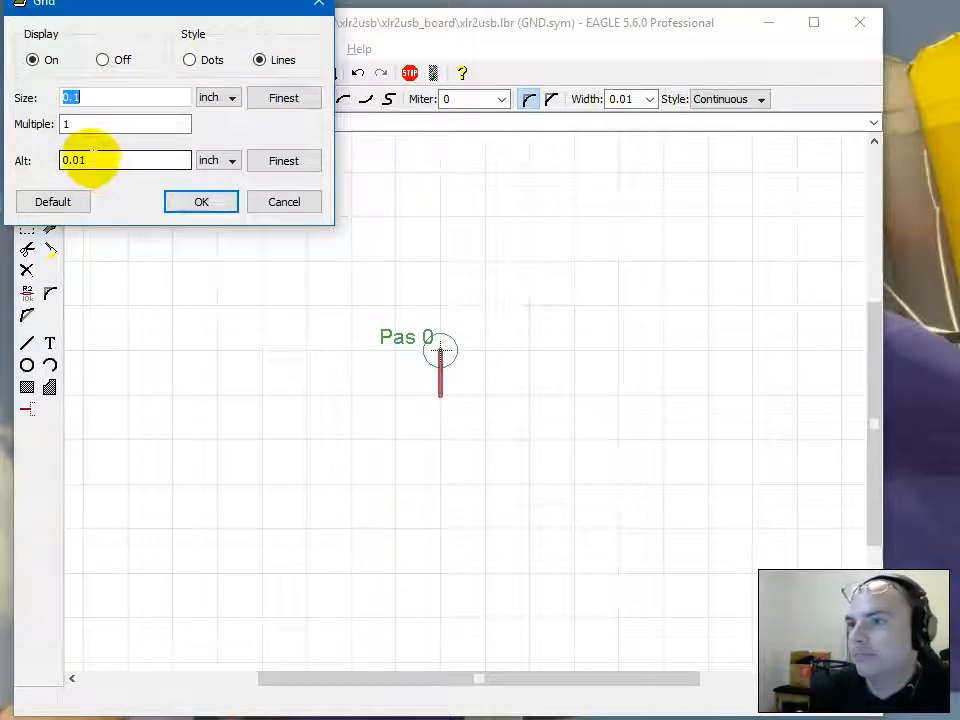
pyautogui.click(80, 160)
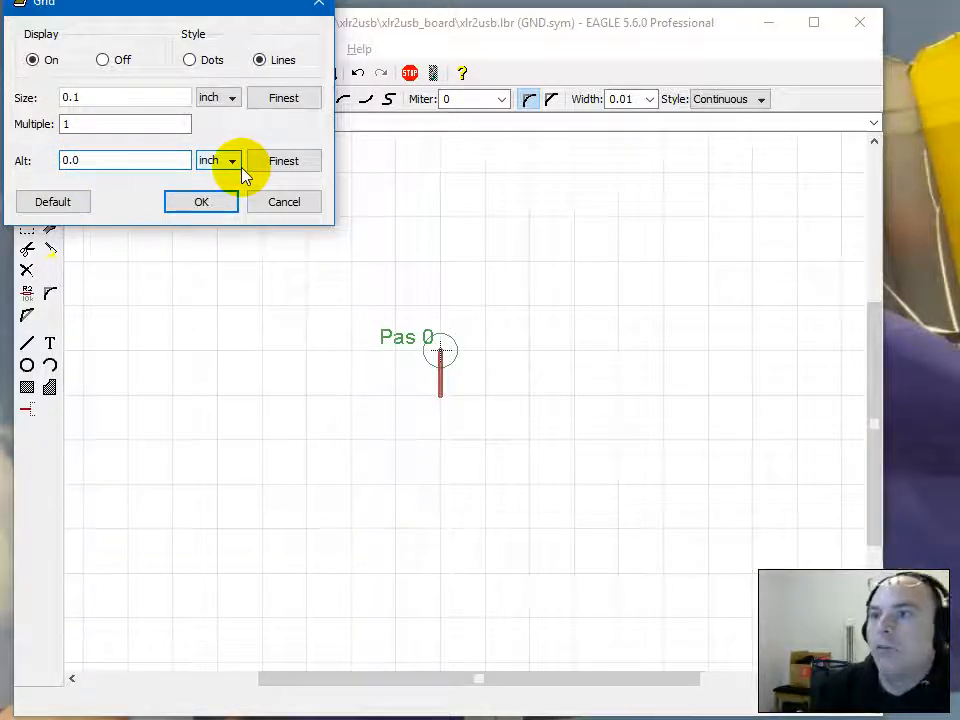
pyautogui.write('25')
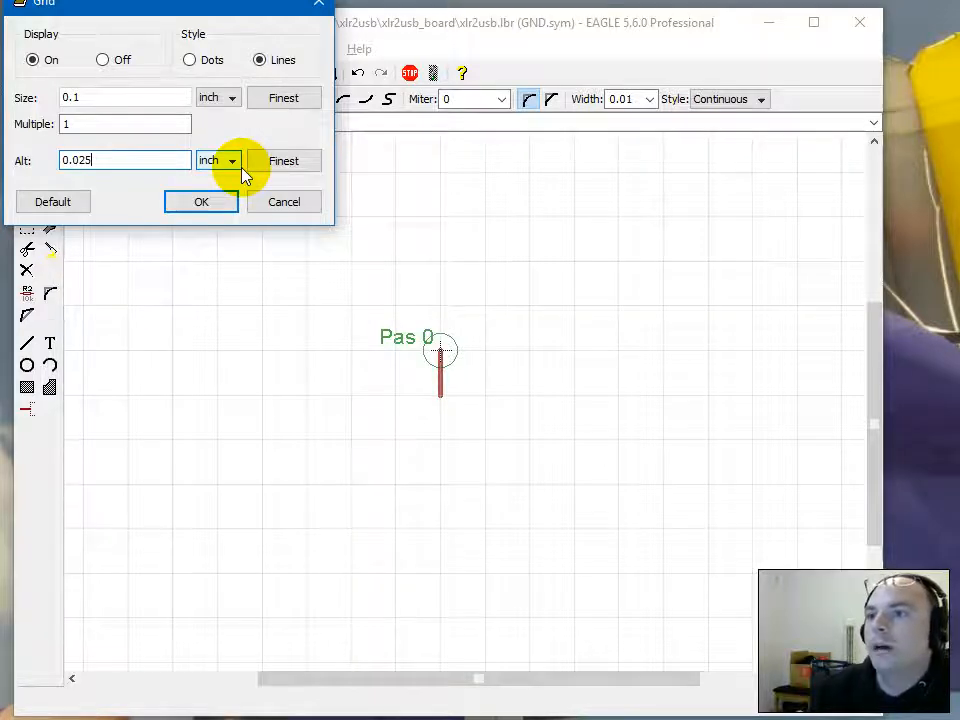
pyautogui.press('Return')
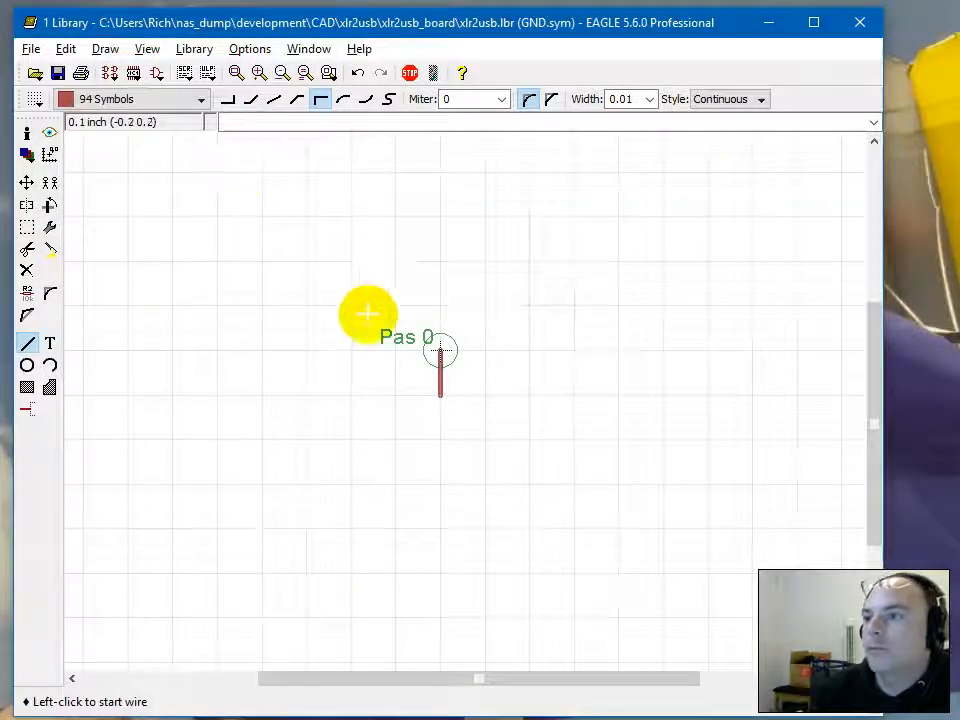
# Draw a 0.1 inch wide horizontal bar centred on the lower end of the vertical wire, using the alternate grid.
pyautogui.scroll(3, 420, 405)
pyautogui.scroll(1, 432, 415)
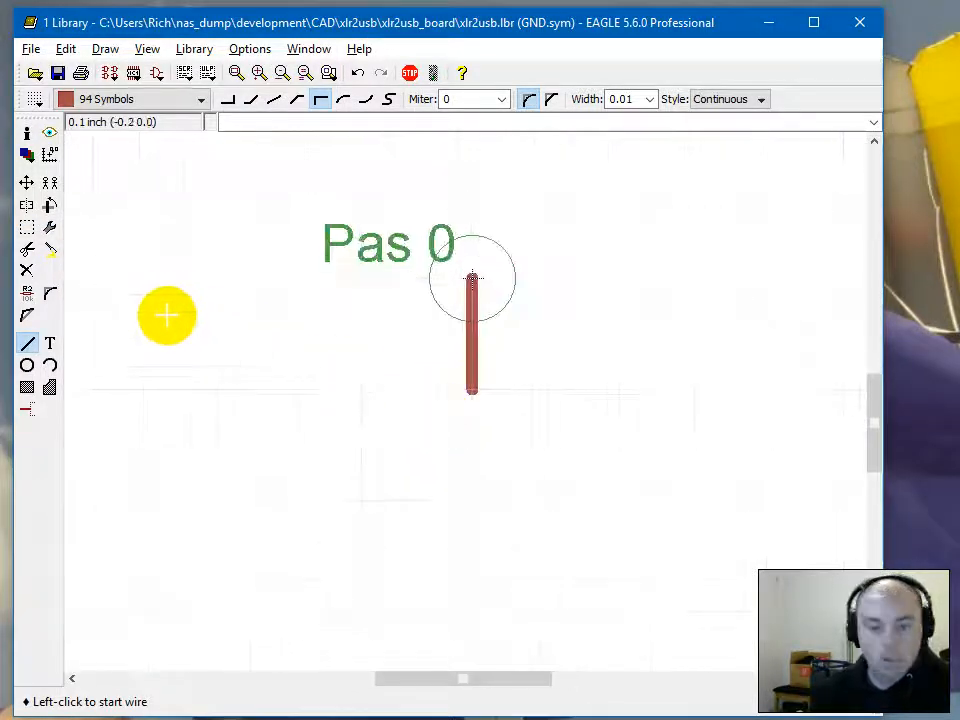
pyautogui.click(27, 343)
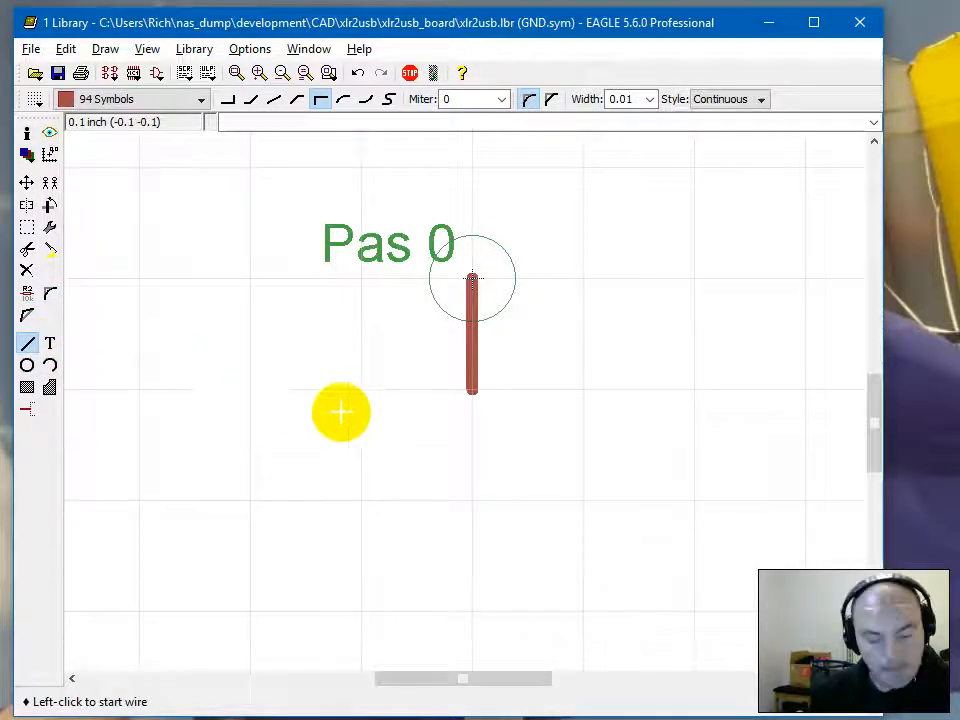
pyautogui.click(405, 392)
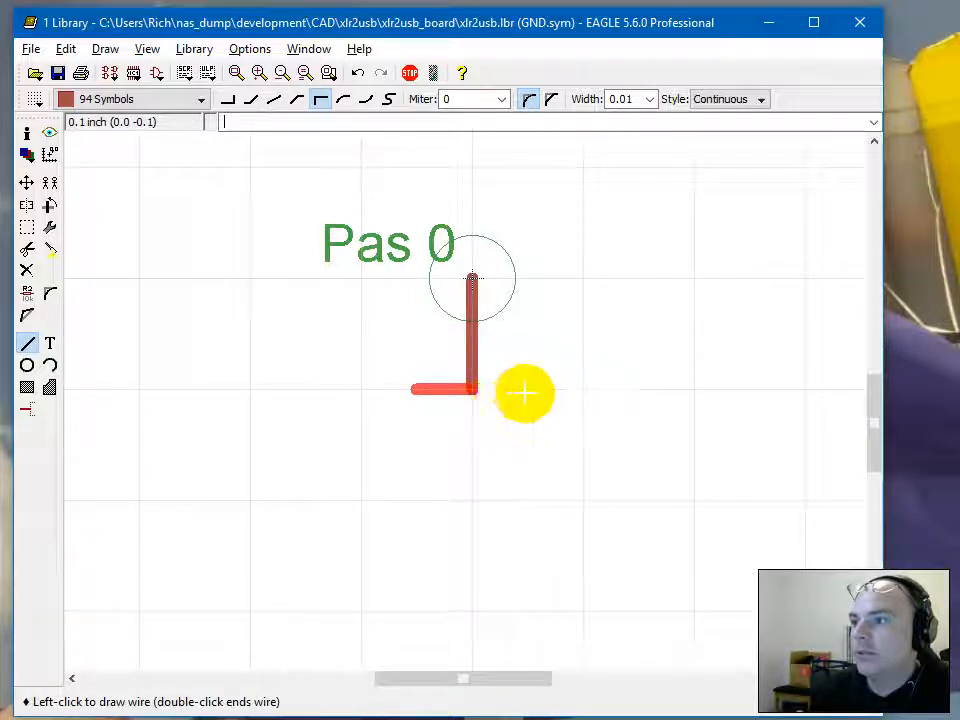
pyautogui.press('alt')
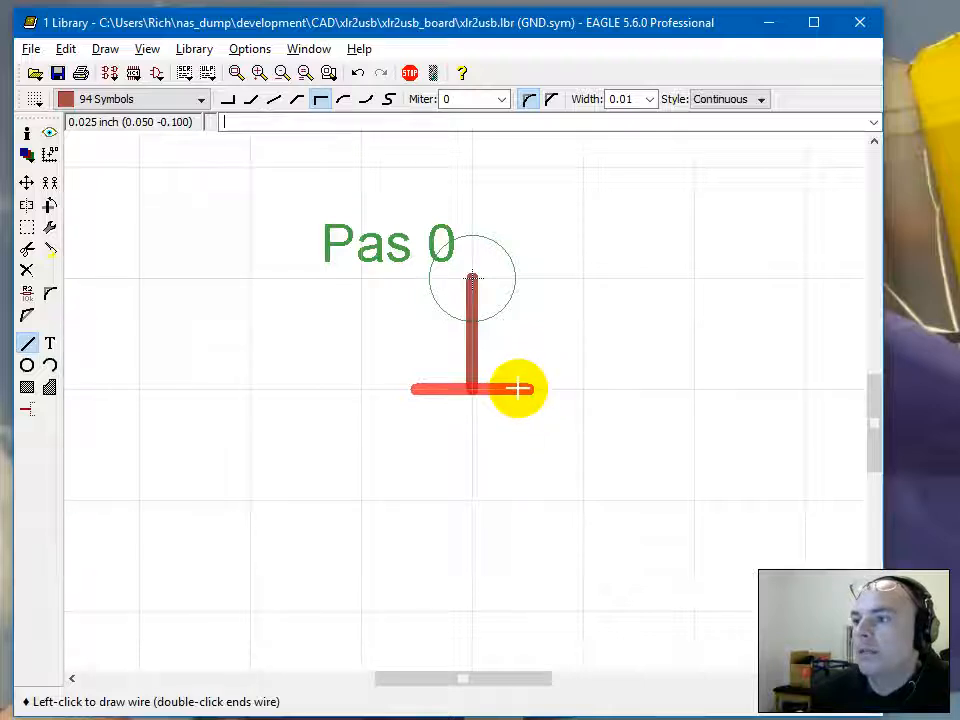
pyautogui.click(518, 389)
pyautogui.press('Escape')
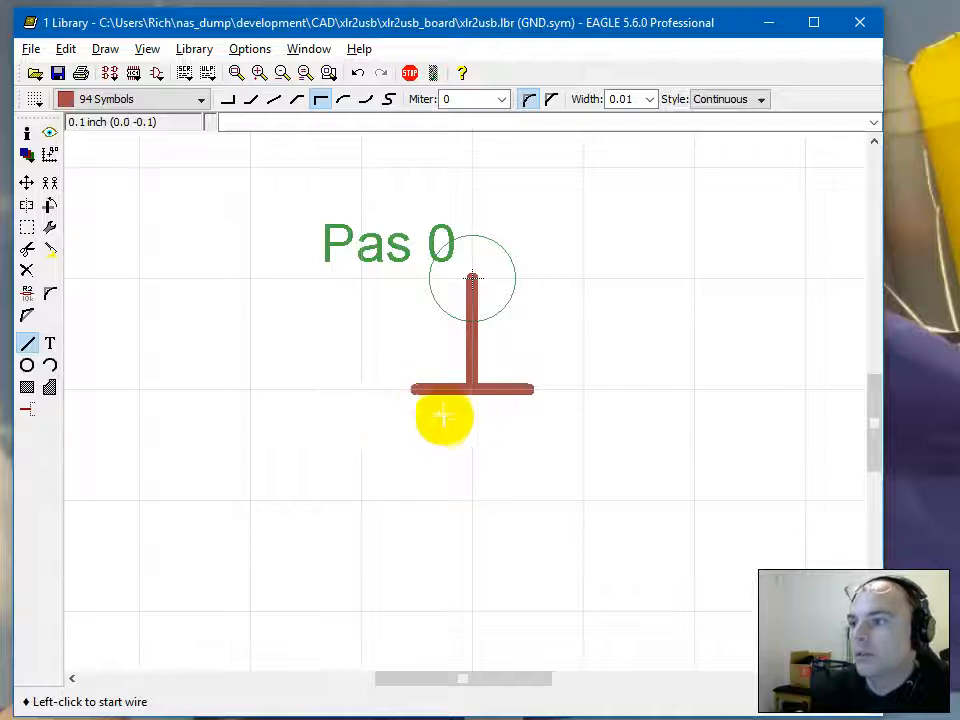
# Draw a shorter horizontal bar 0.05 inch wide, centred 0.025 inch below the first bar.
pyautogui.click(439, 417)
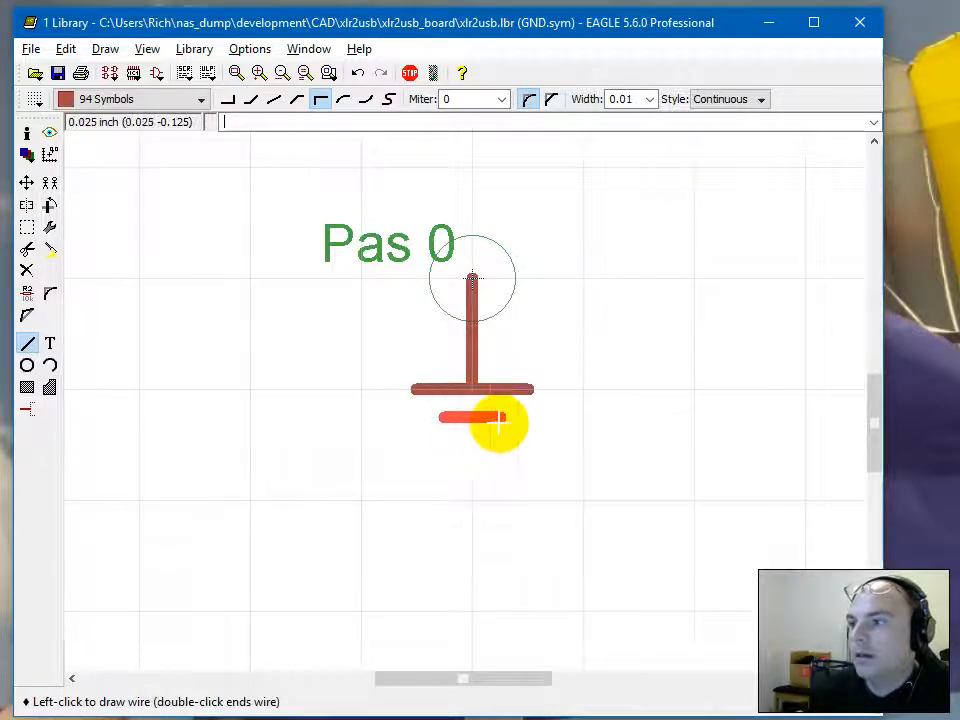
pyautogui.click(503, 418)
pyautogui.press('Escape')
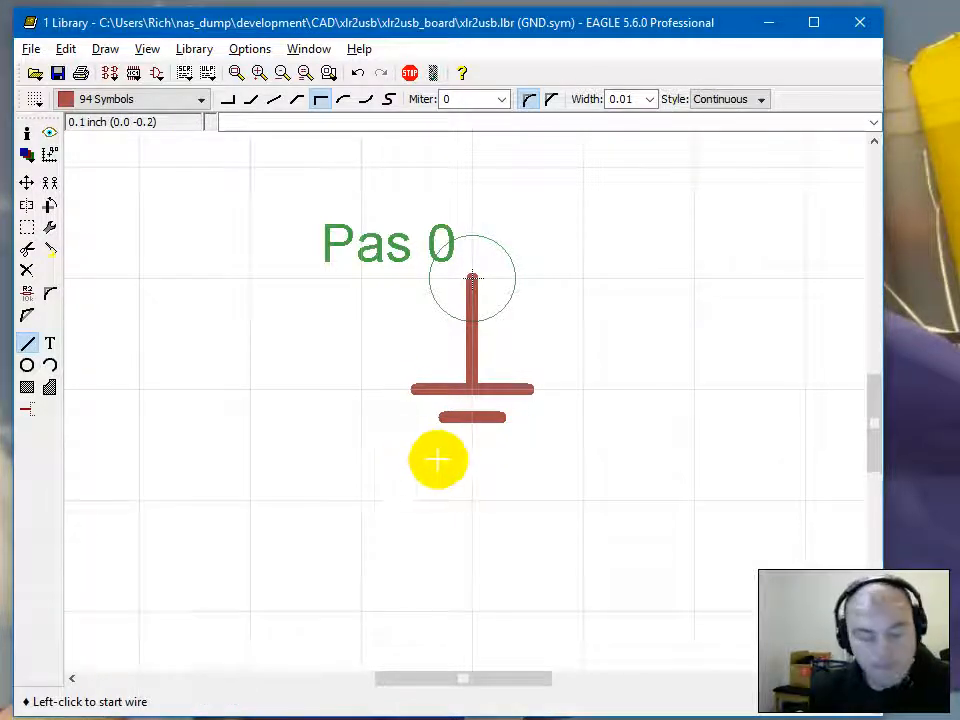
pyautogui.keyDown('alt'); pyautogui.click(472, 441); pyautogui.keyUp('alt')
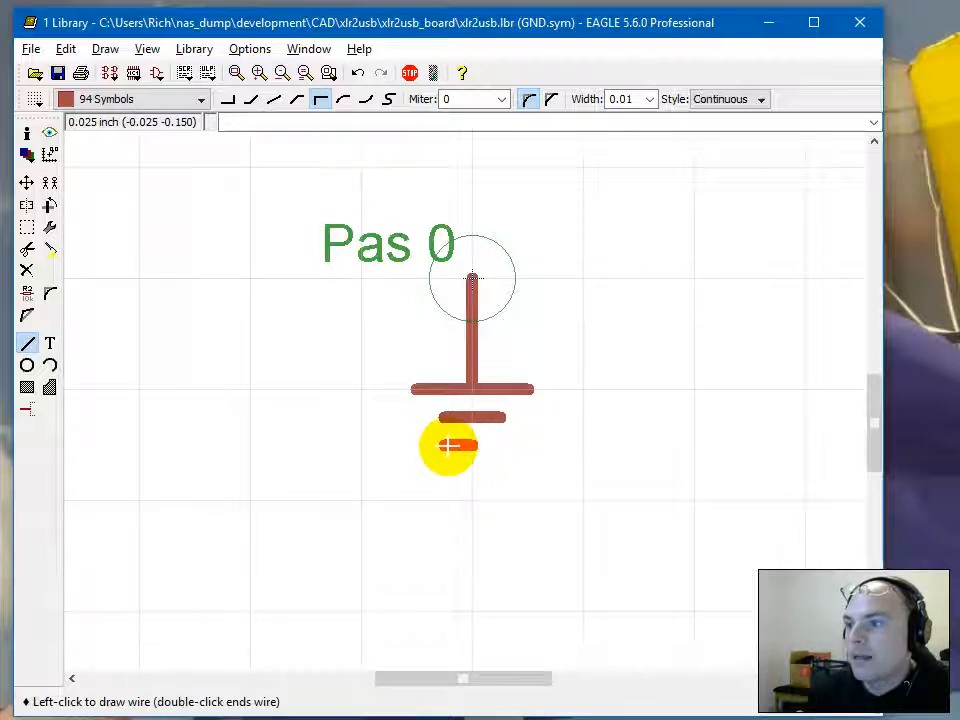
pyautogui.press('Escape')
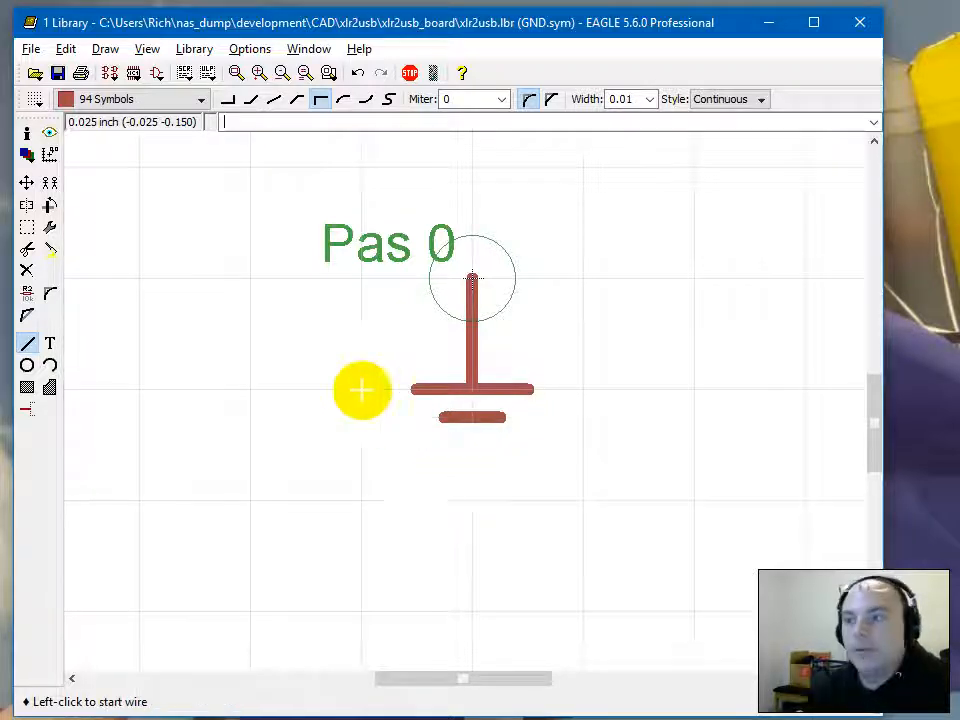
# Refine the alternate grid size to 0.0125 inch.
pyautogui.click(34, 99)
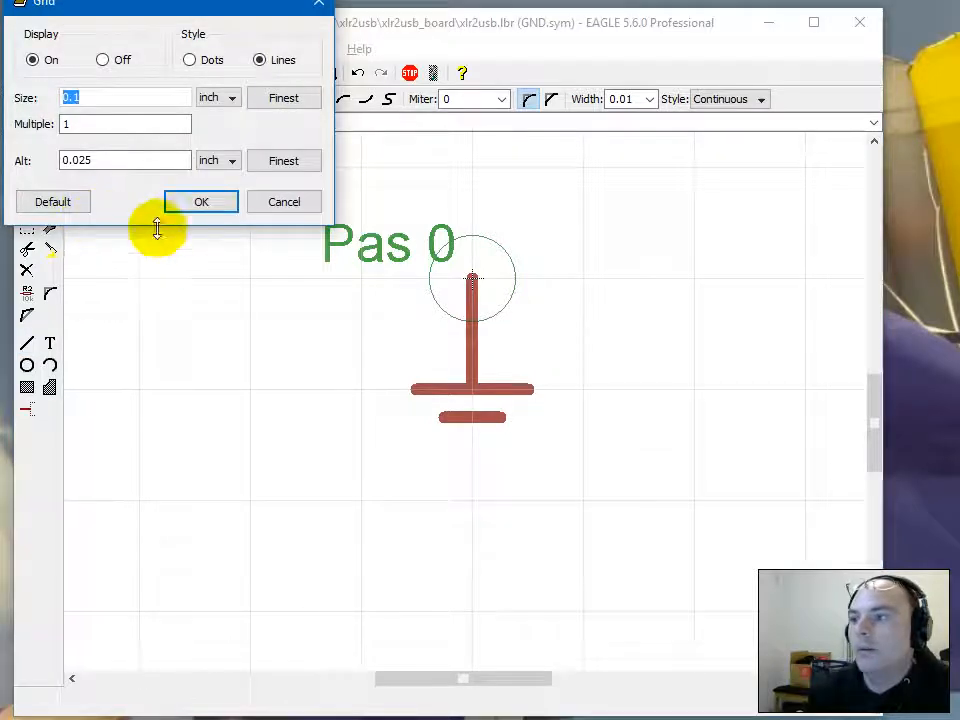
pyautogui.click(77, 160)
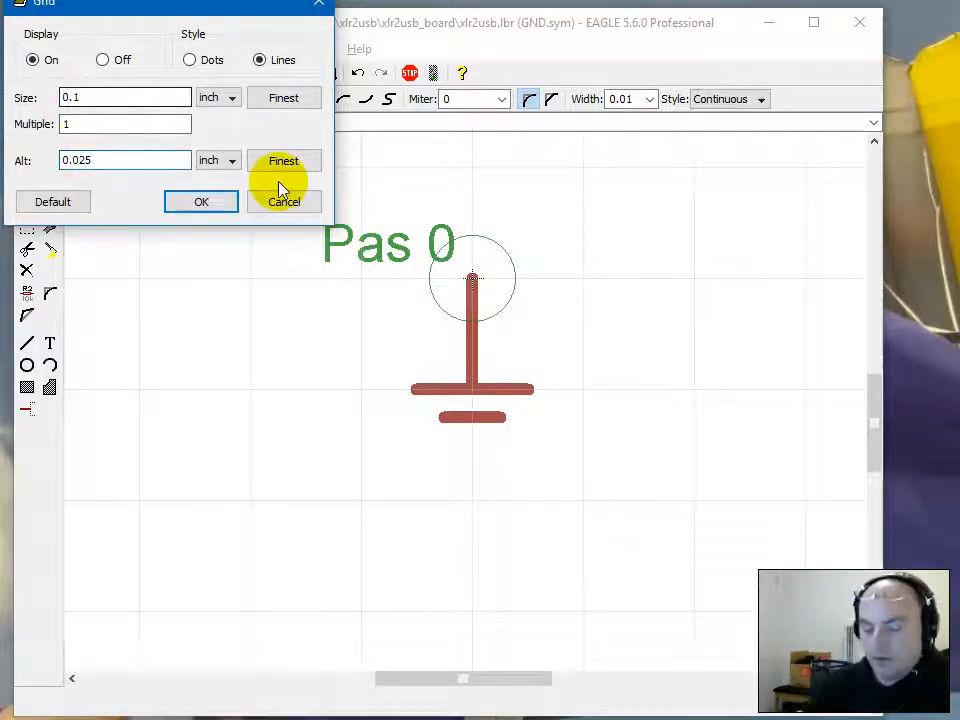
pyautogui.click(283, 164)
pyautogui.press('Return')
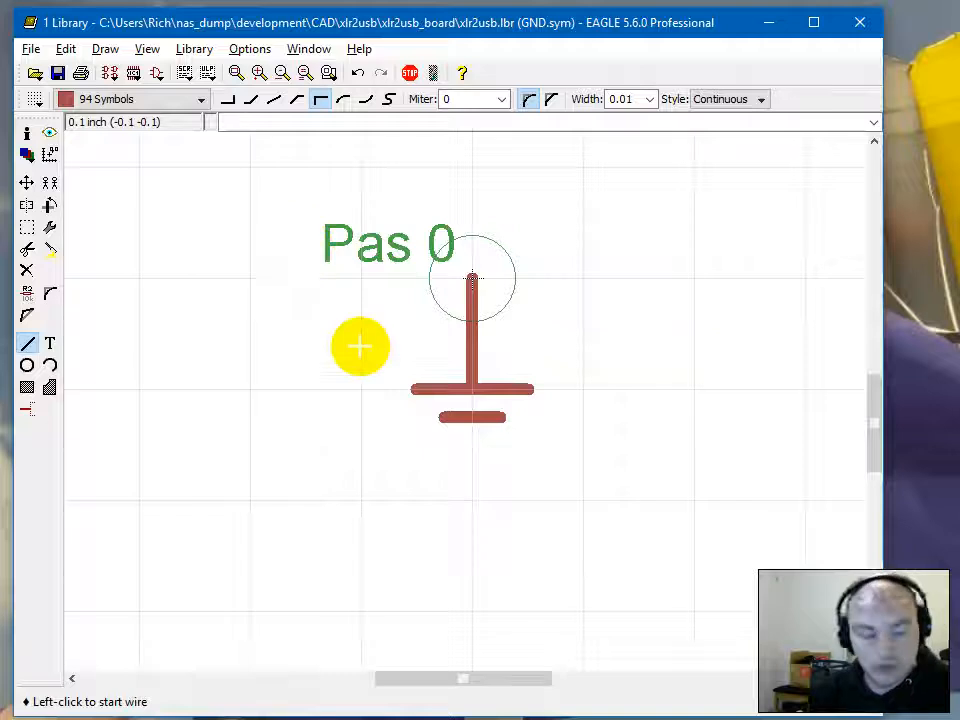
# Draw the shortest horizontal bar, 0.025 inch wide, centred 0.025 inch below the second bar to complete the ground shape.
pyautogui.click(459, 441)
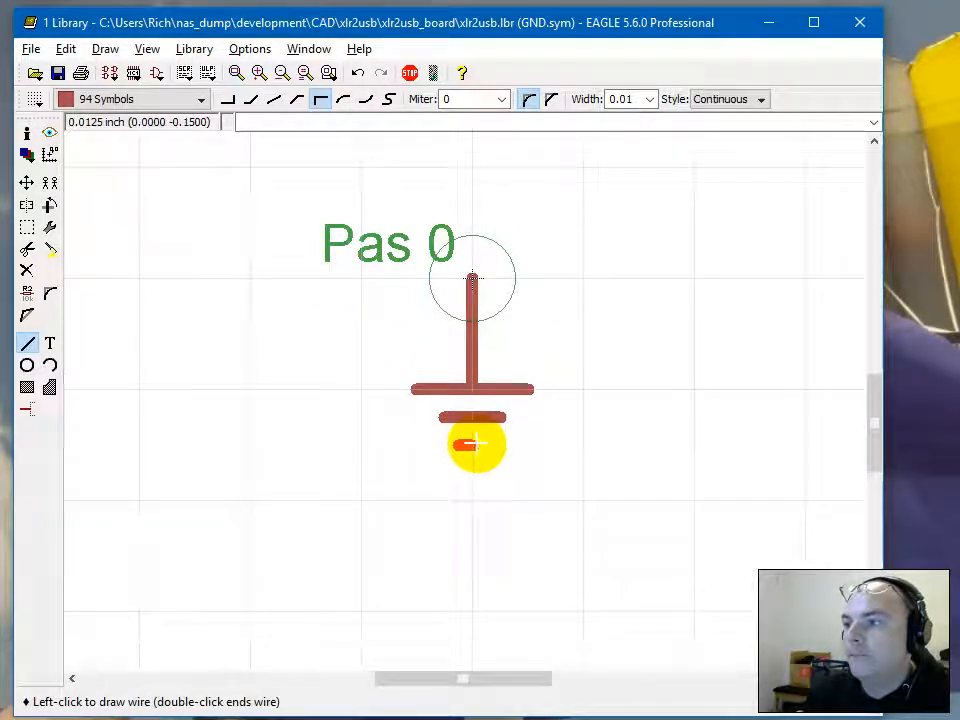
pyautogui.click(482, 444)
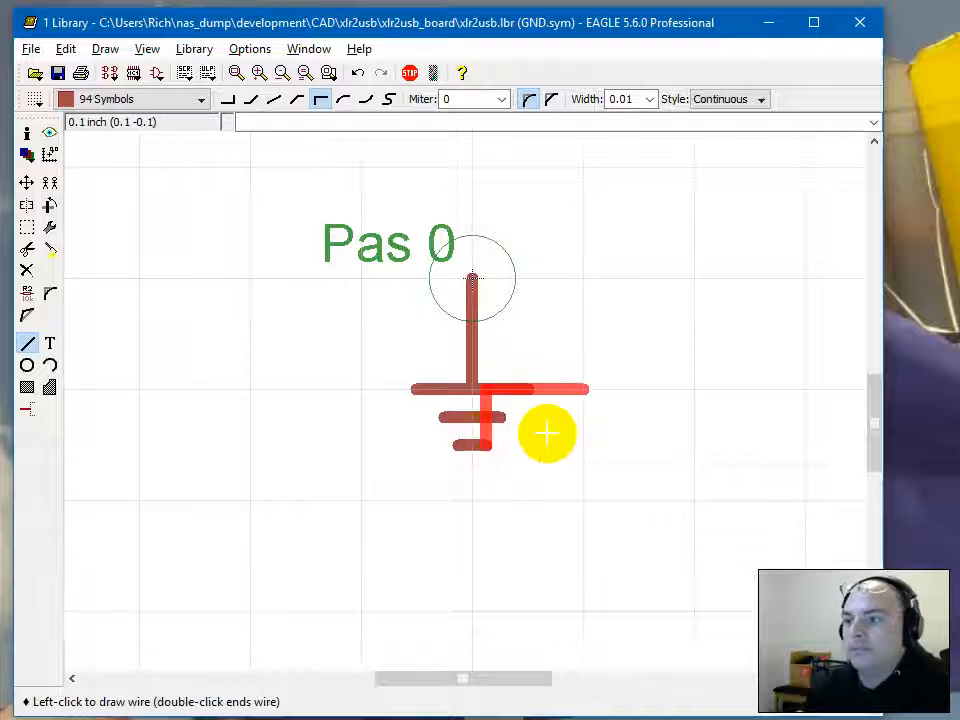
pyautogui.press('Escape')
pyautogui.scroll(3, 473, 445)
pyautogui.scroll(-5, 490, 403)
pyautogui.scroll(4, 499, 309)
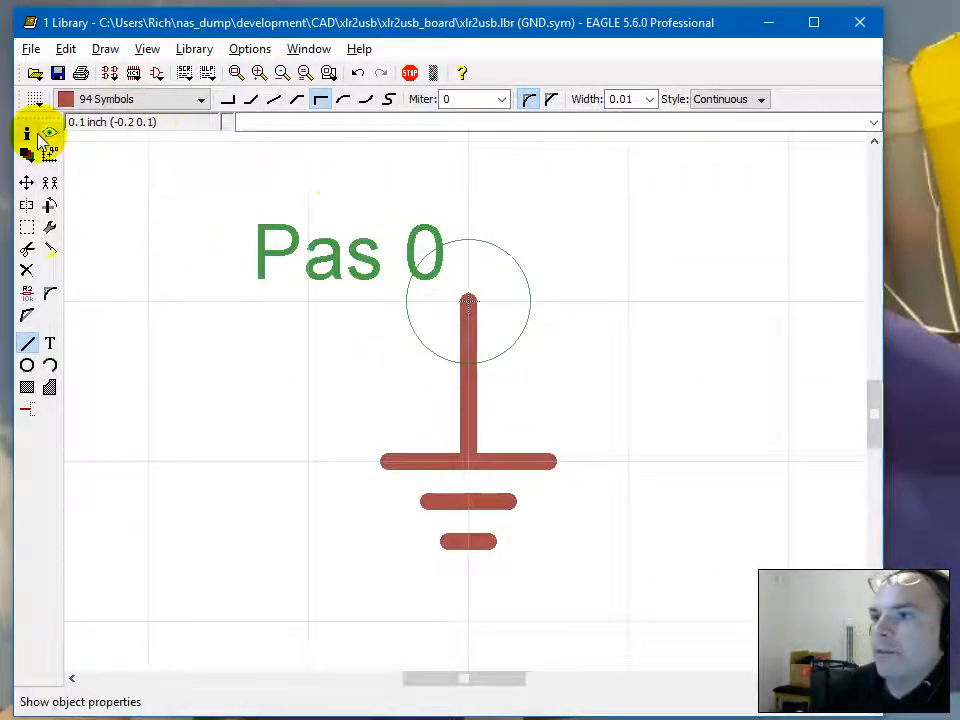
pyautogui.click(50, 229)
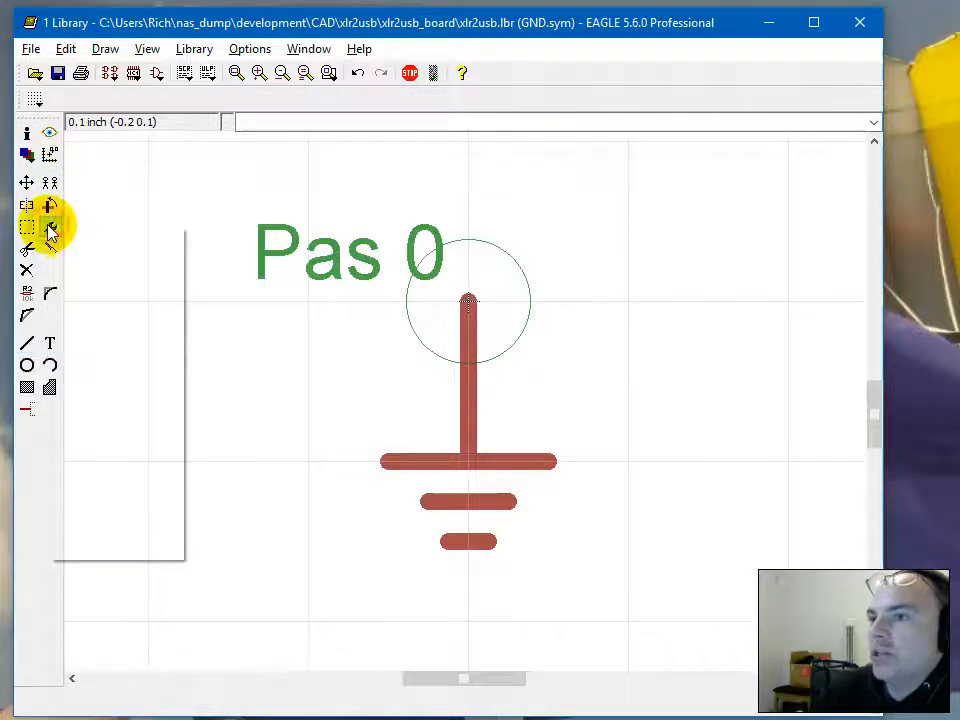
pyautogui.moveTo(122, 262)
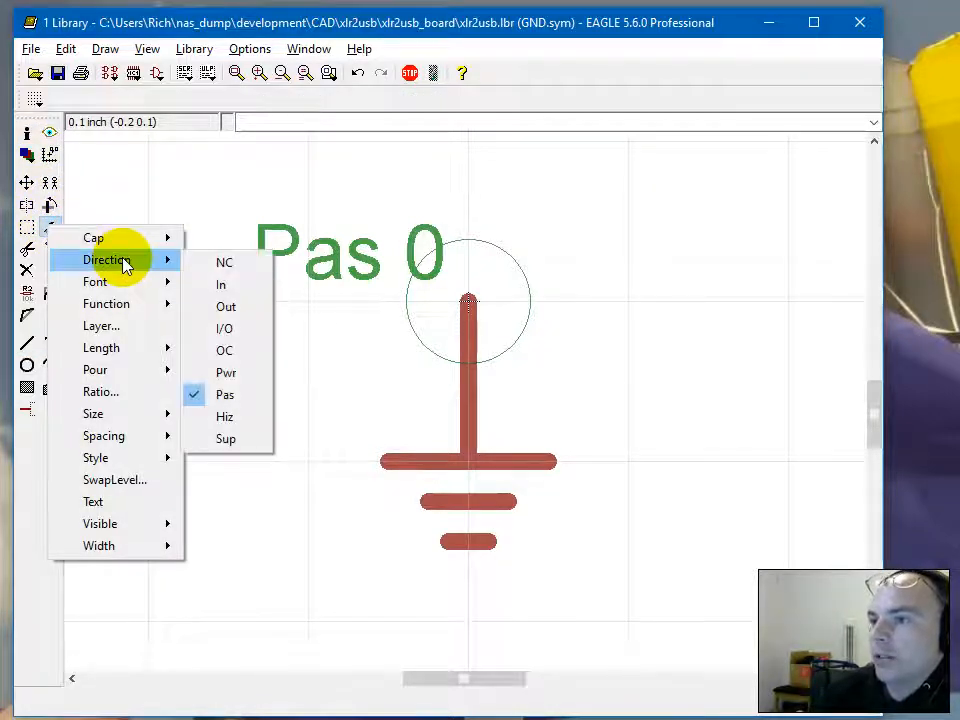
pyautogui.click(228, 441)
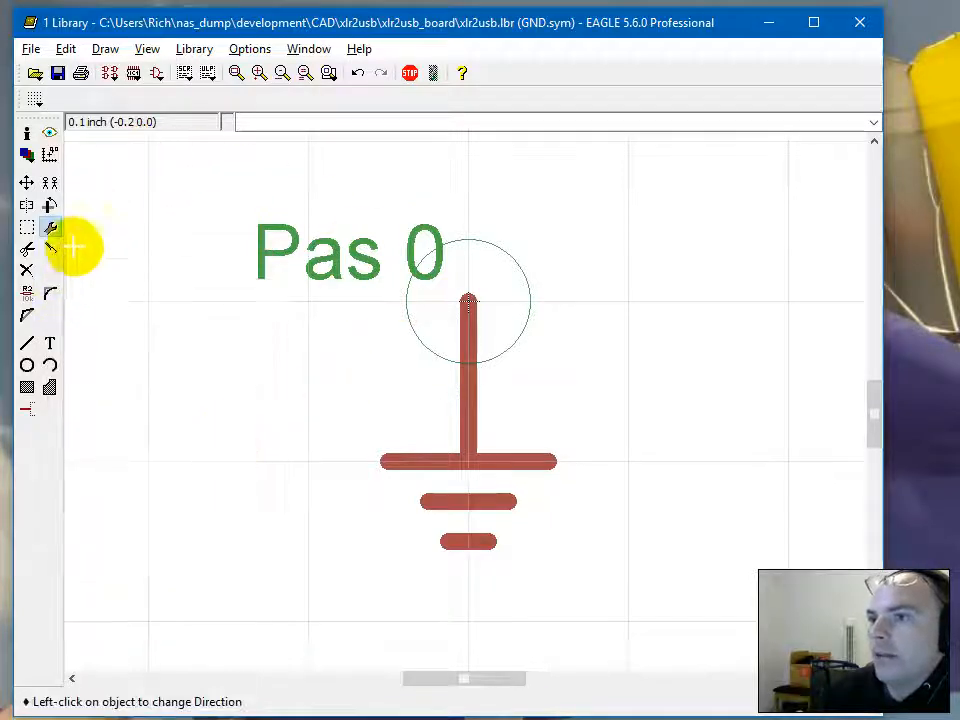
pyautogui.click(32, 410)
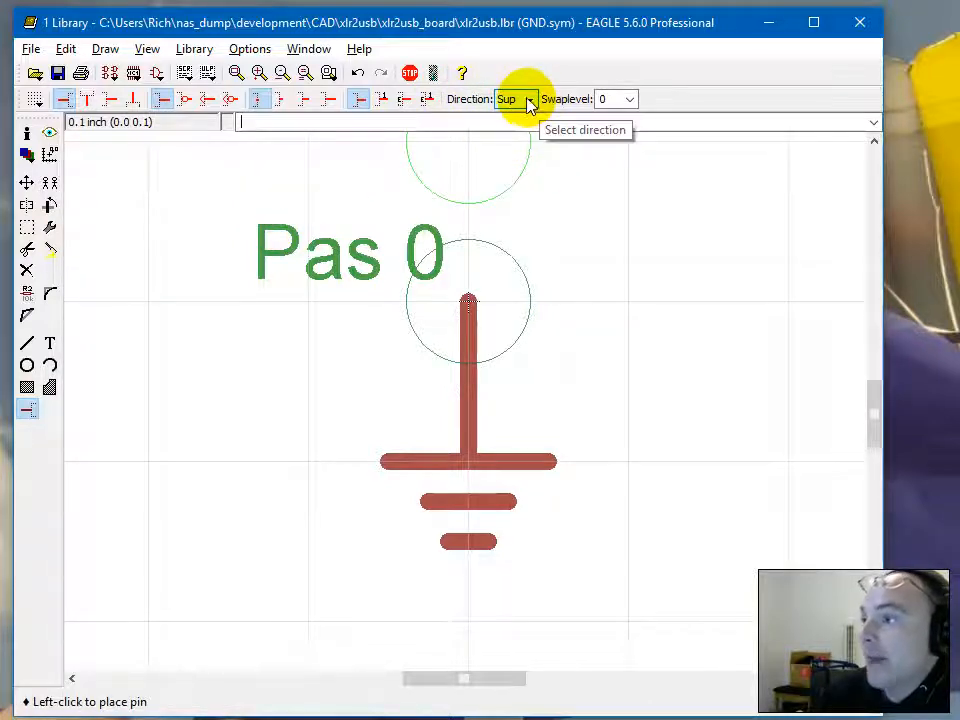
pyautogui.click(530, 100)
pyautogui.click(529, 100)
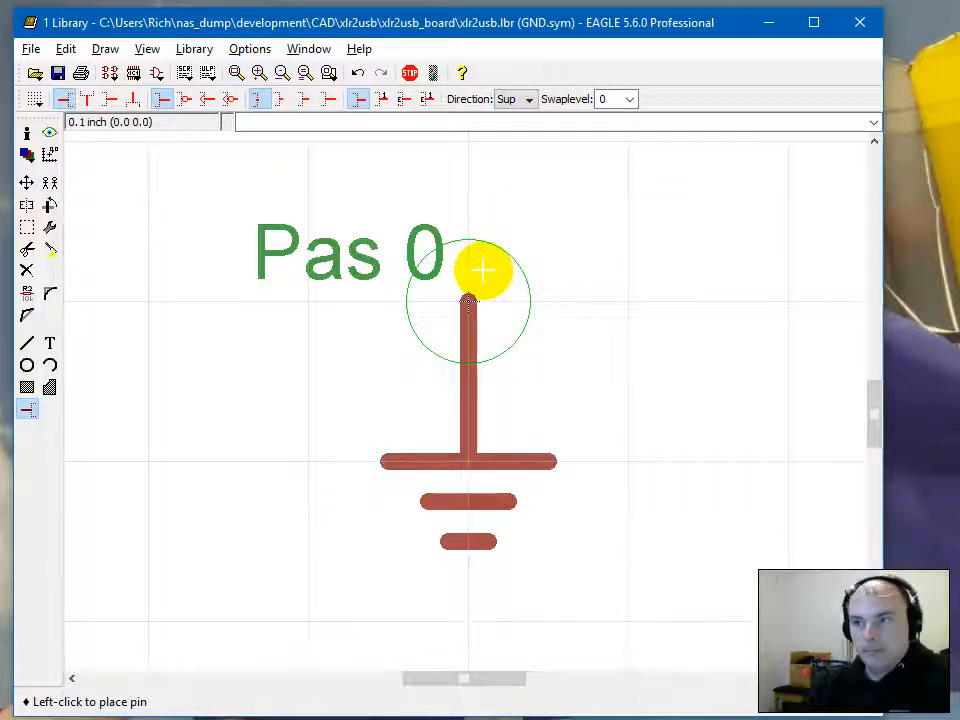
# Change the direction of the pin at the origin to Sup using the command "change dir sup".
pyautogui.write('chang')
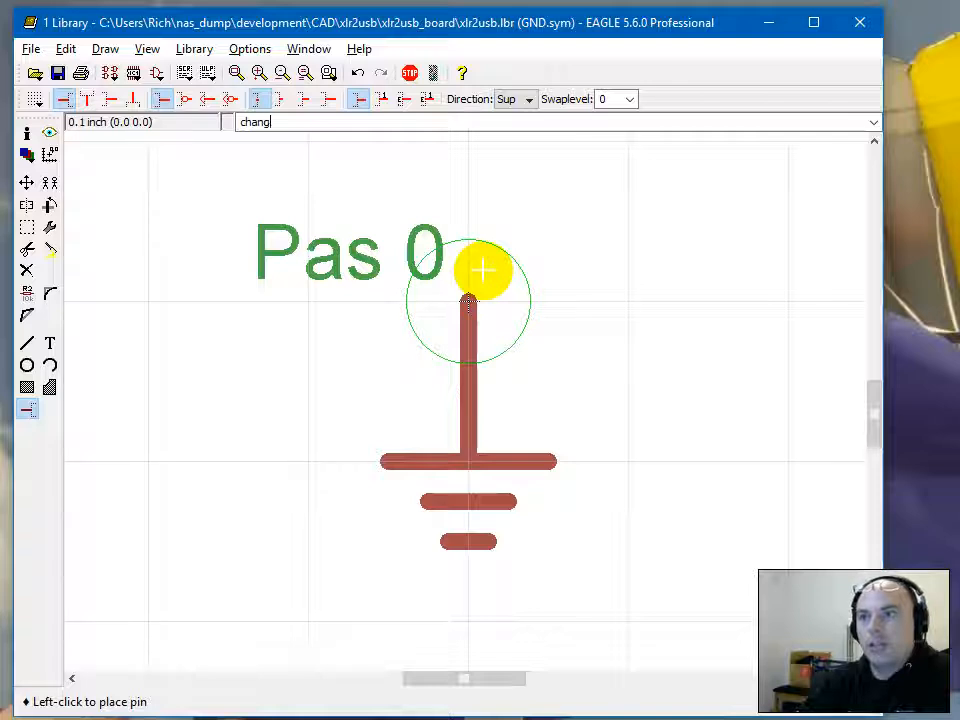
pyautogui.write('e dir sup')
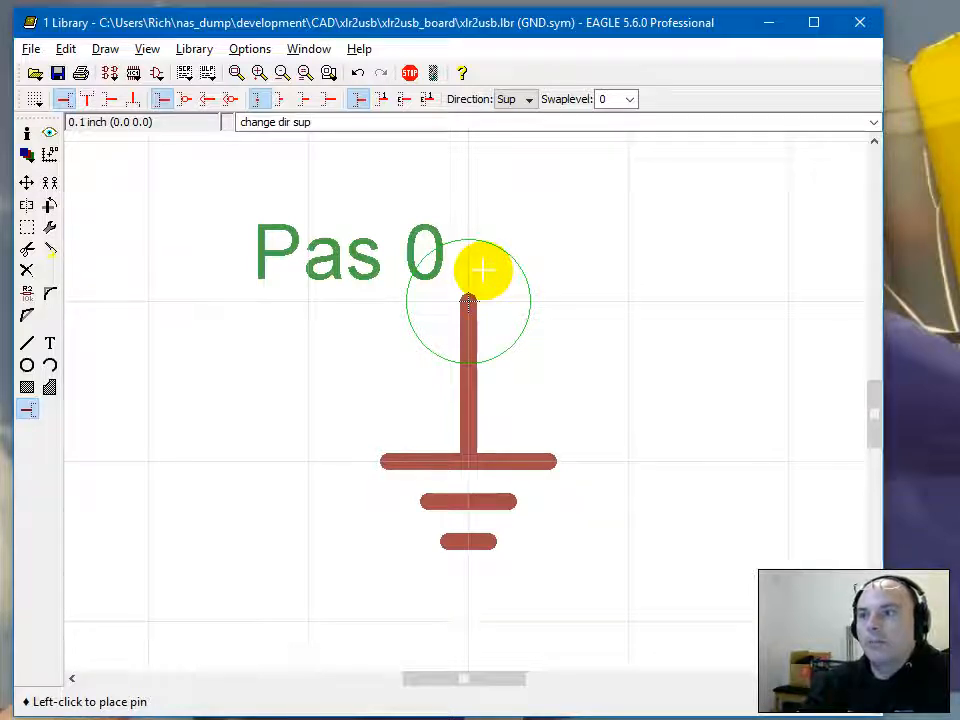
pyautogui.press('Return')
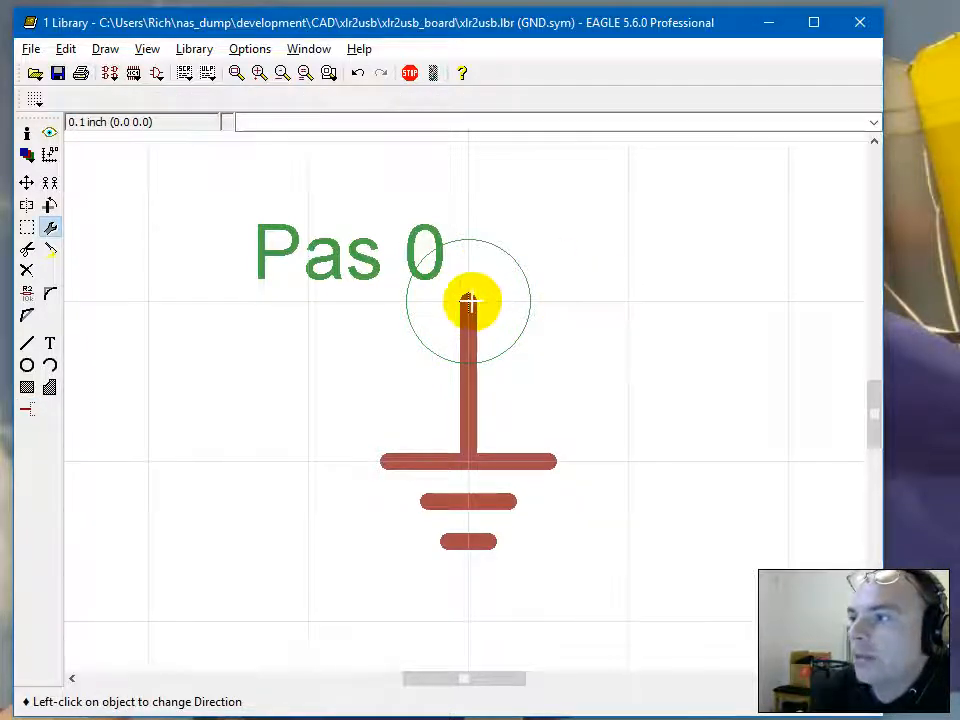
pyautogui.click(468, 300)
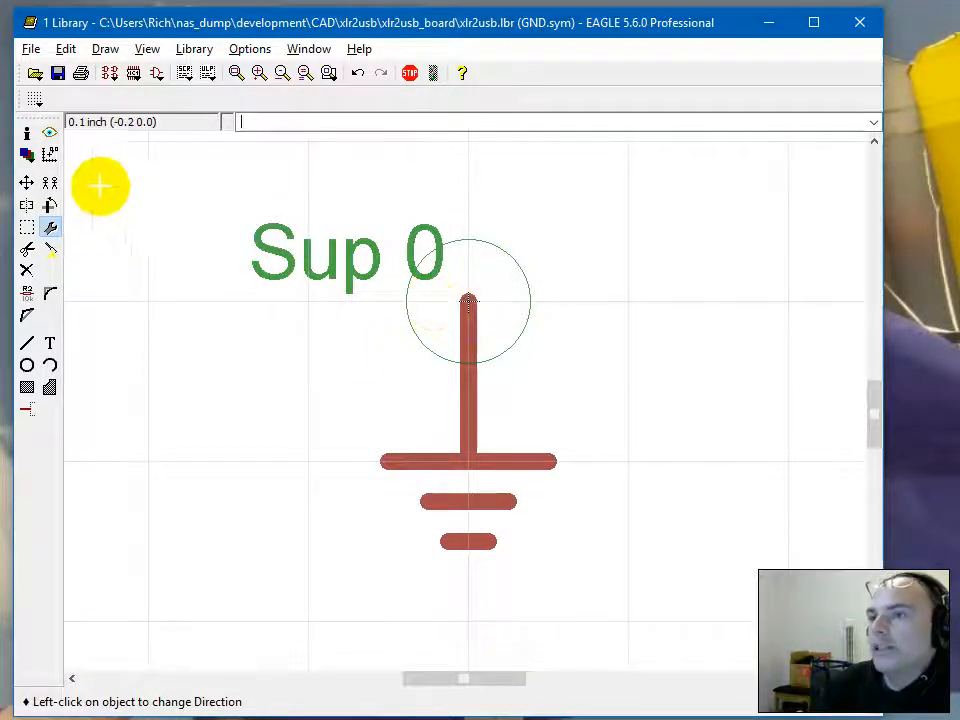
# Rename the supply pin at the symbol's origin to GND.
pyautogui.click(28, 305)
pyautogui.click(467, 300)
pyautogui.click(468, 302)
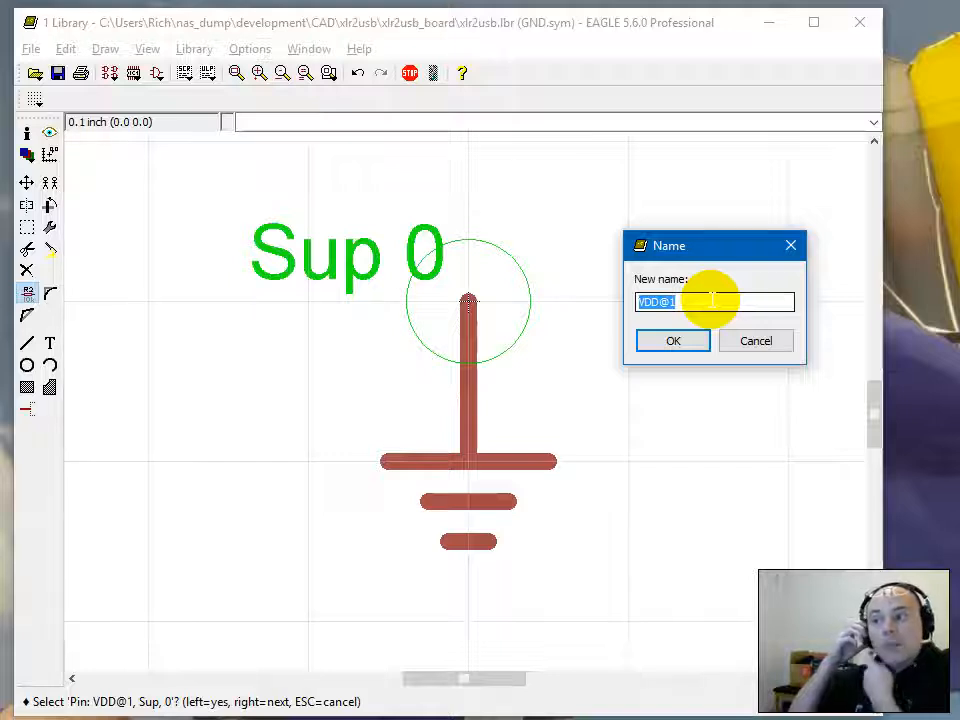
pyautogui.write('GND')
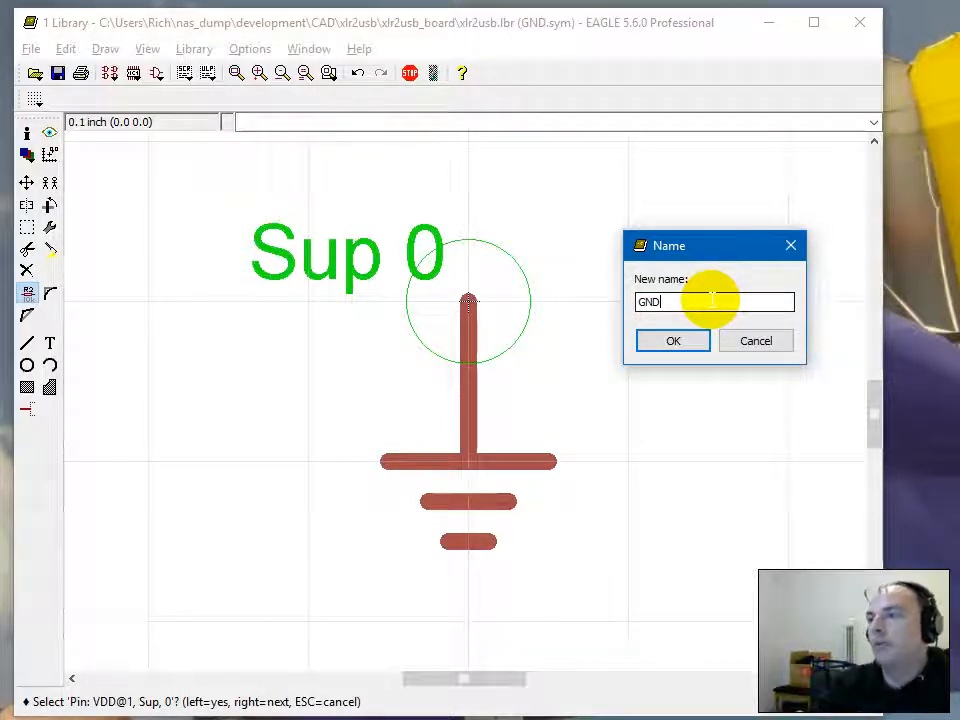
pyautogui.press('Return')
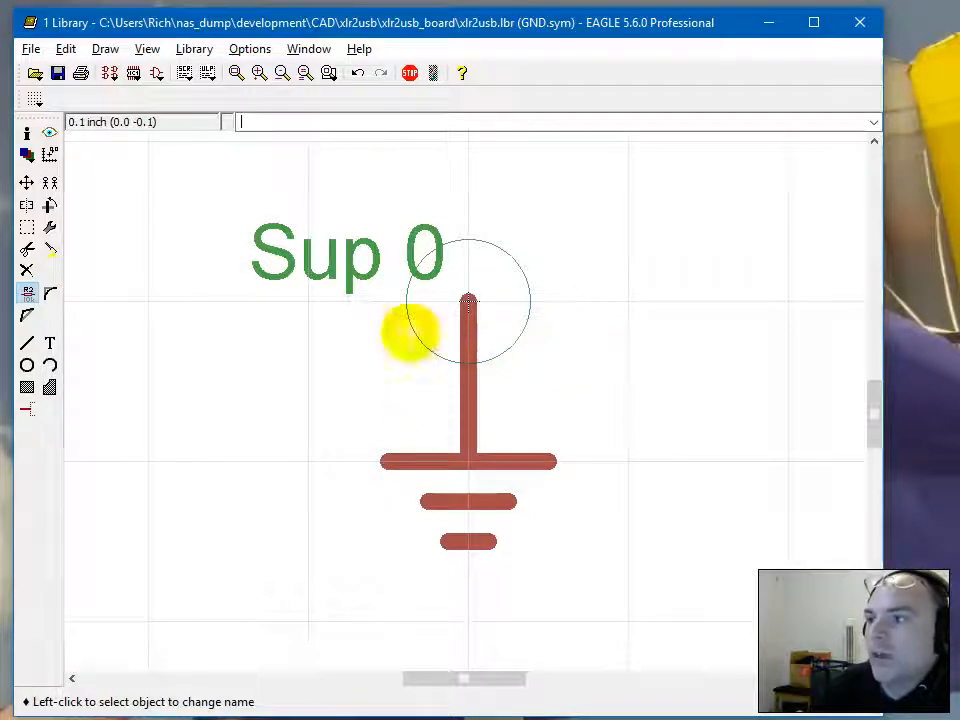
# Move the three ground bars and the stem's lower end up 0.05 inch as a group, and save the library.
pyautogui.click(27, 227)
pyautogui.moveTo(425, 467); pyautogui.dragTo(326, 418)
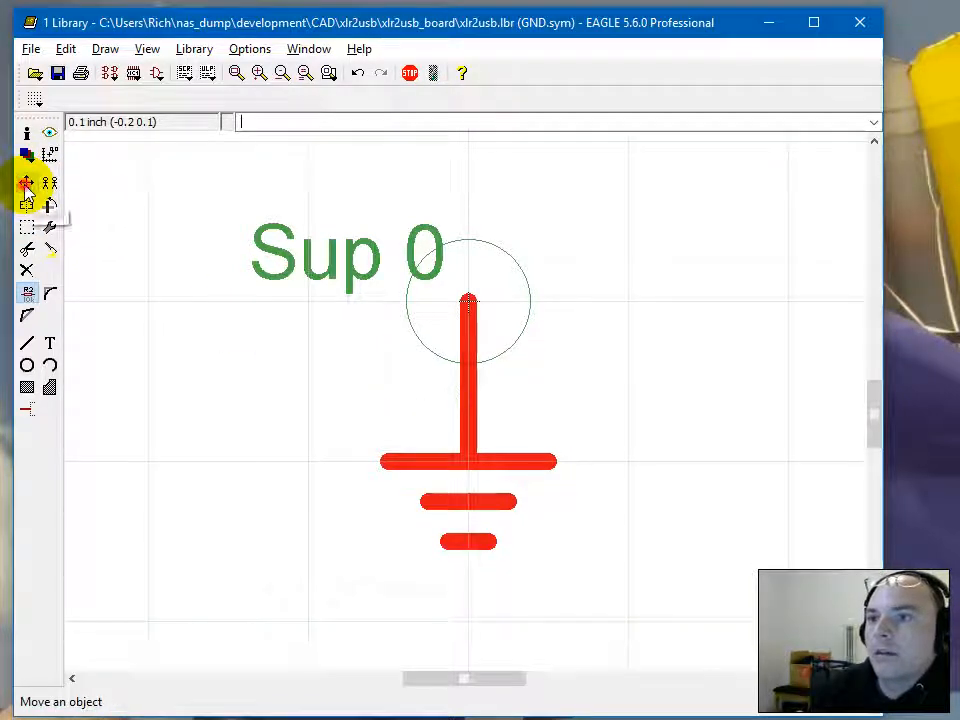
pyautogui.click(27, 185)
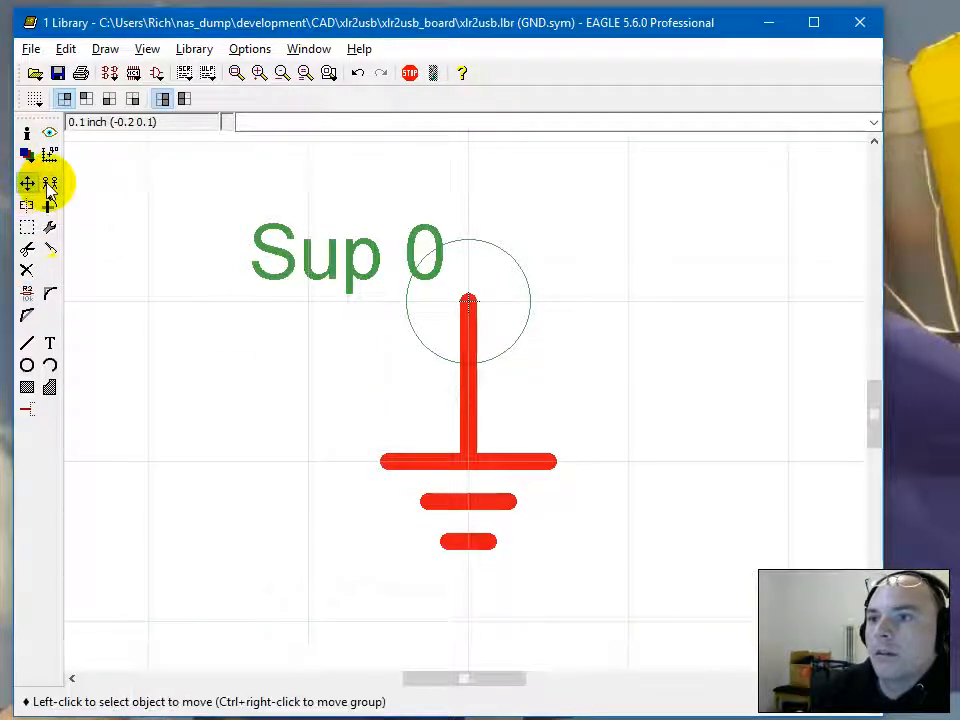
pyautogui.rightClick(585, 494)
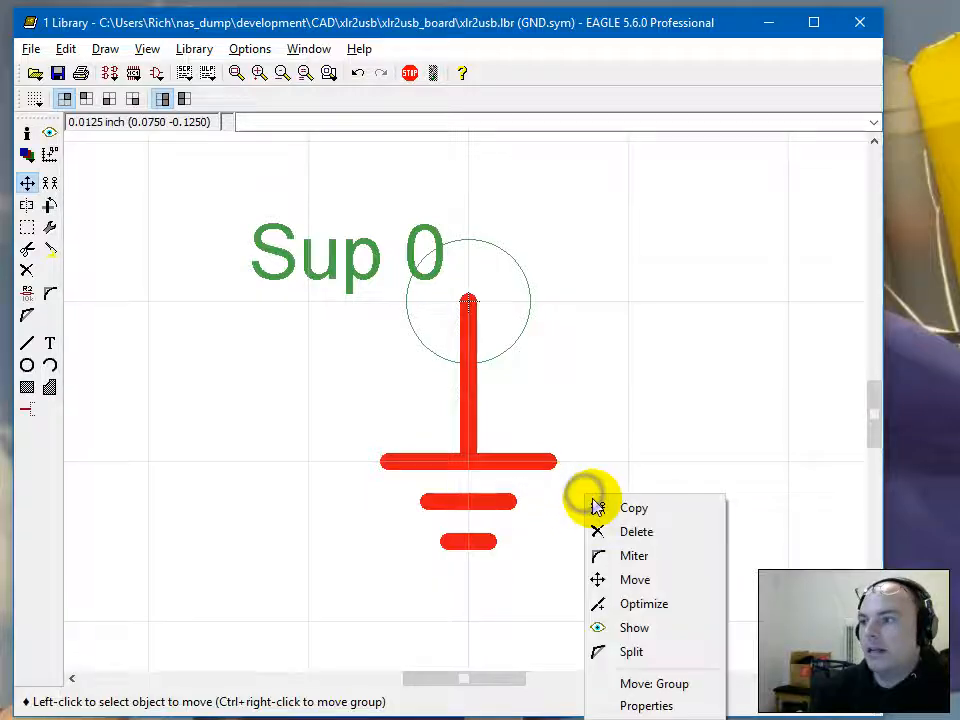
pyautogui.click(650, 686)
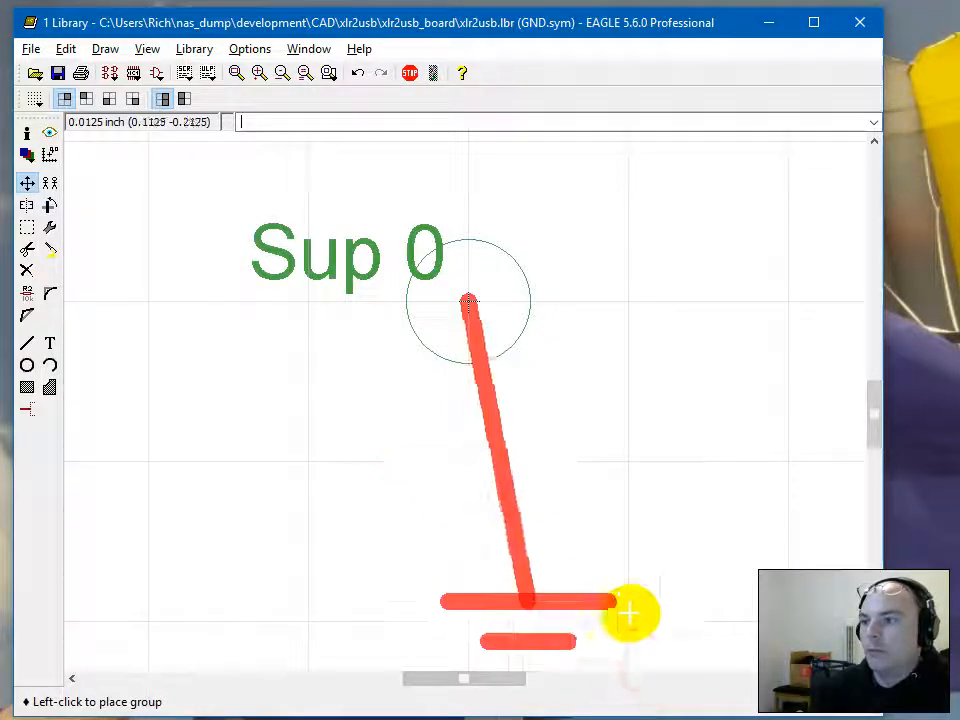
pyautogui.click(584, 423)
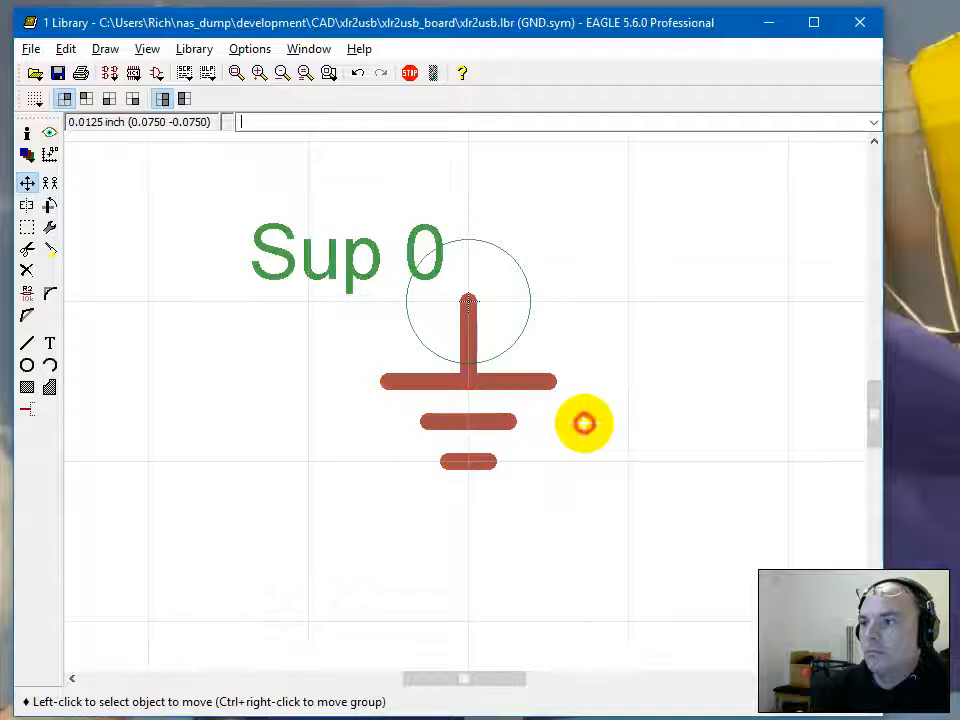
pyautogui.scroll(2, 555, 378)
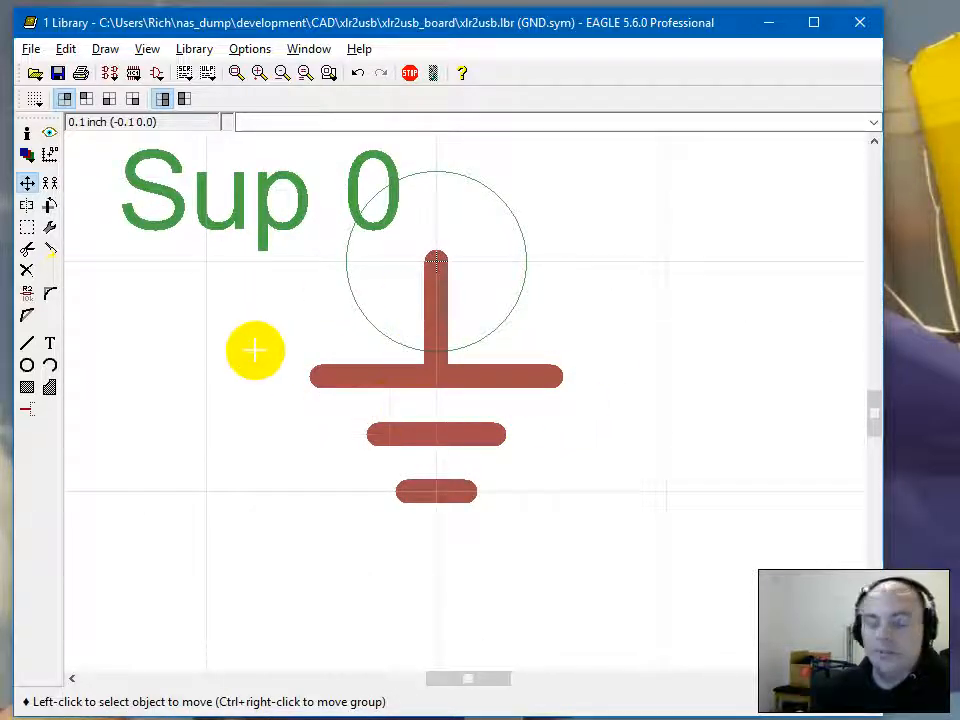
pyautogui.hotkey('ctrl', 's')
pyautogui.scroll(-2, 240, 347)
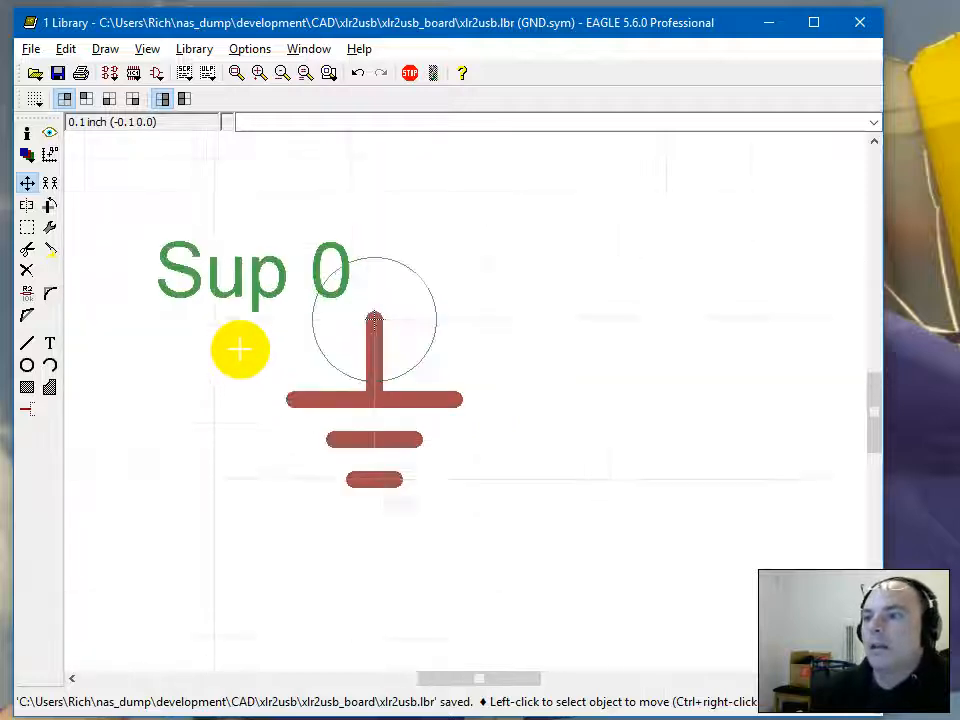
pyautogui.scroll(2, 240, 347)
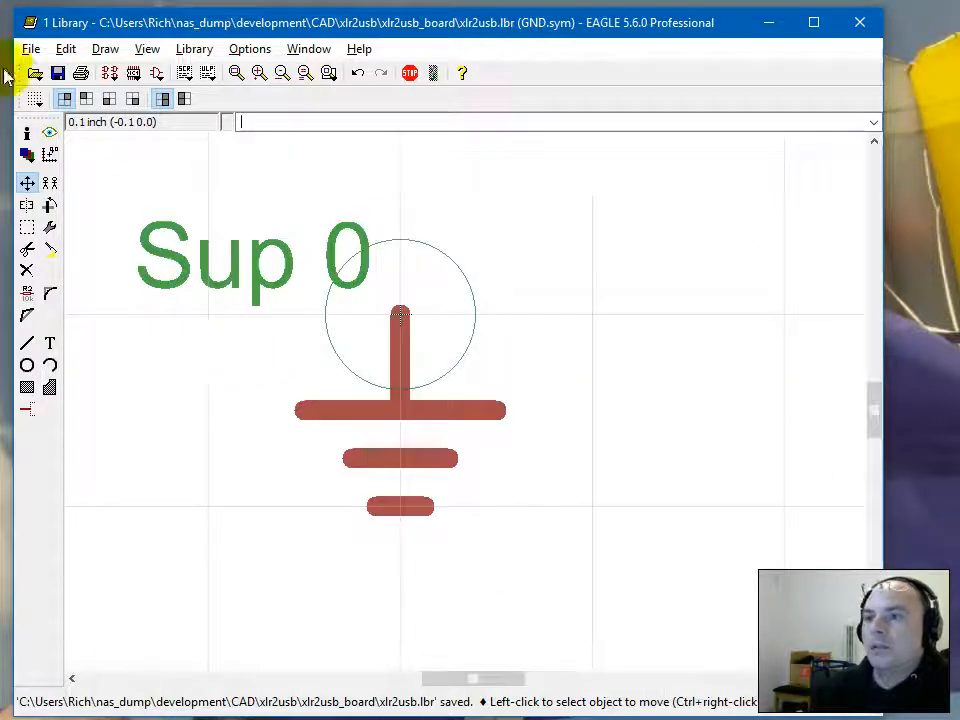
# Create a new device named +5V in the library.
pyautogui.click(110, 74)
pyautogui.click(124, 238)
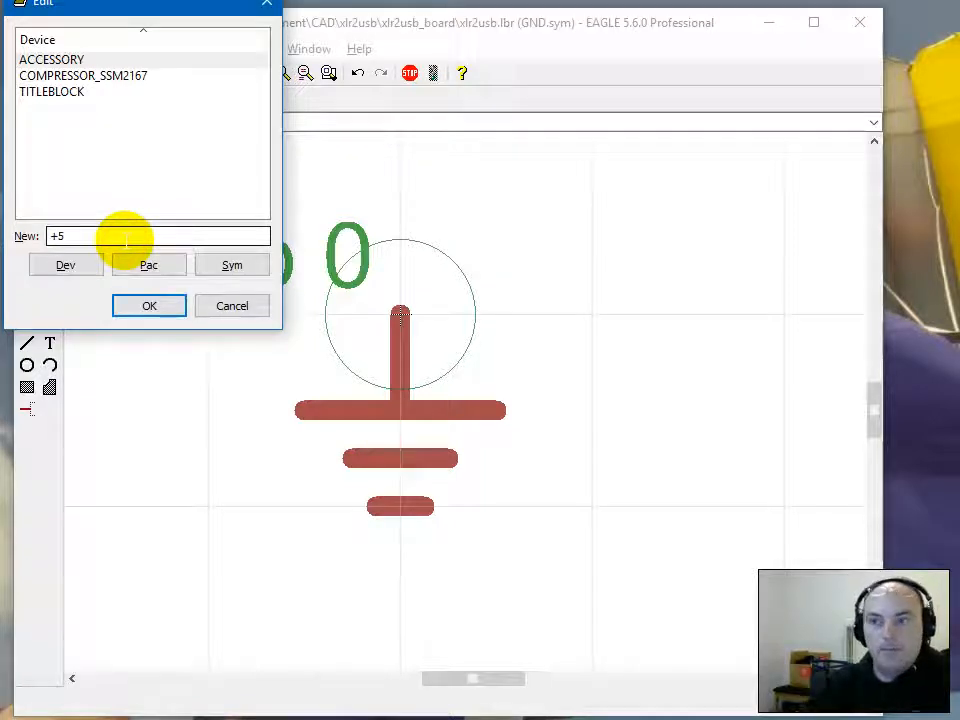
pyautogui.write('+5V')
pyautogui.press('Return')
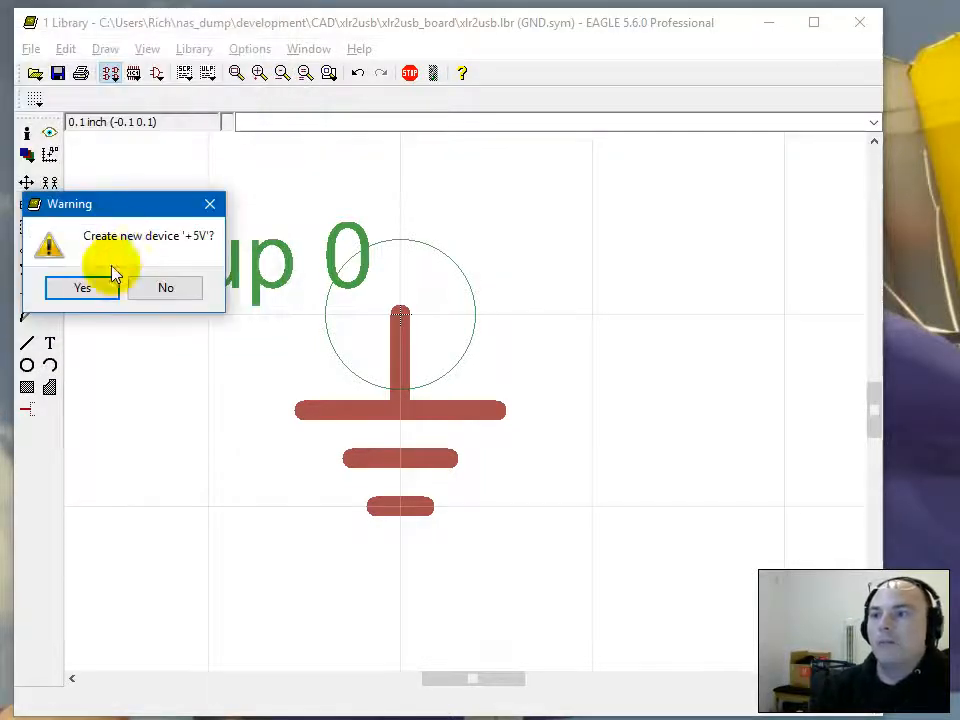
pyautogui.click(85, 288)
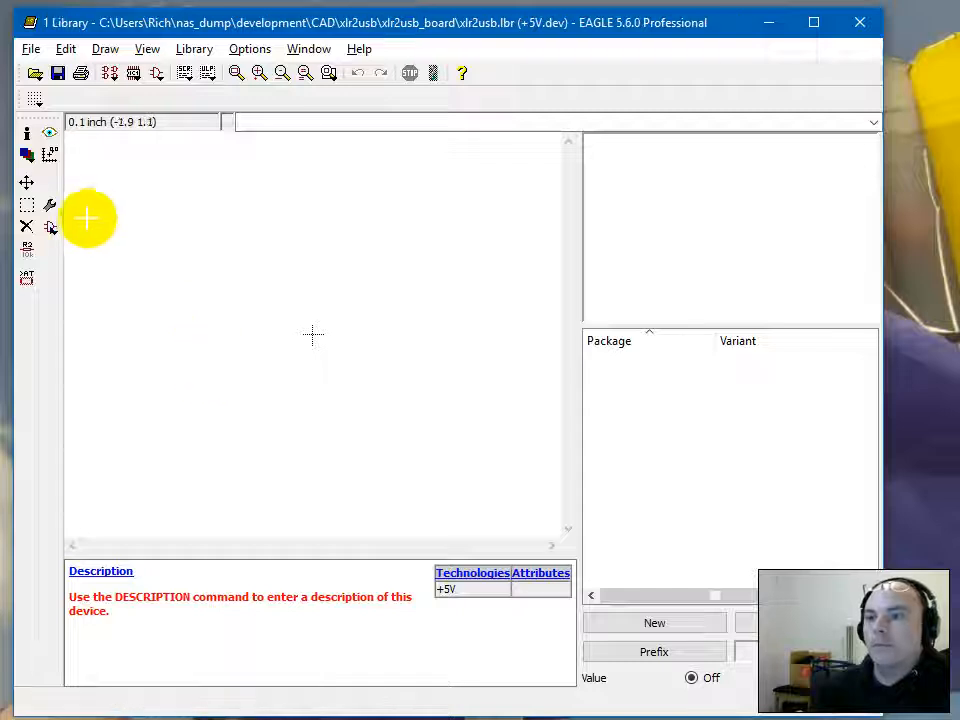
pyautogui.click(156, 77)
pyautogui.press('Escape')
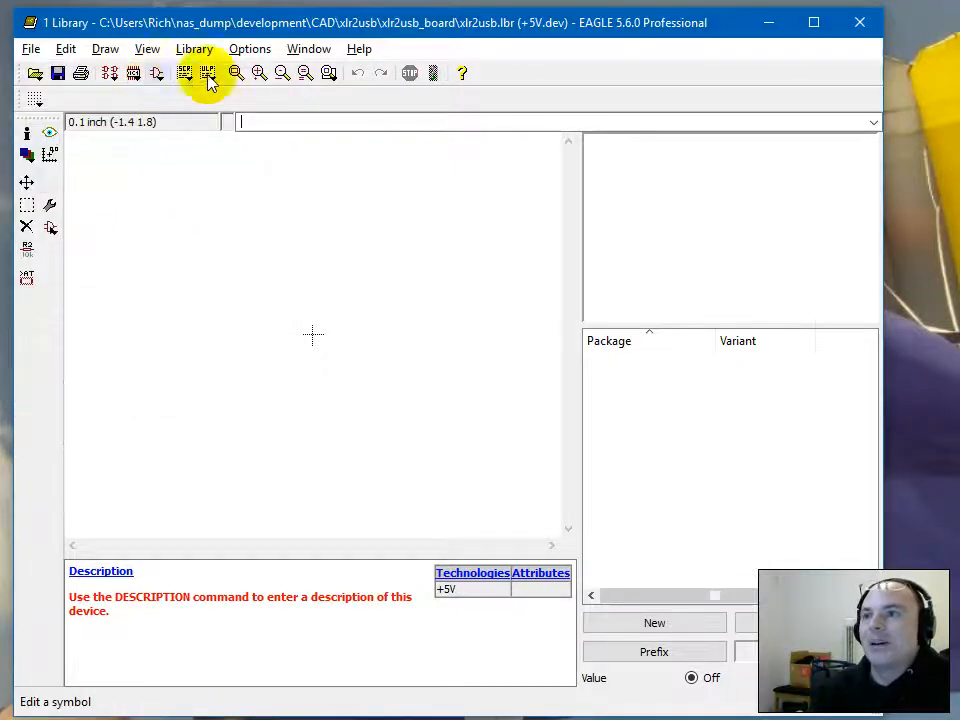
pyautogui.click(256, 51)
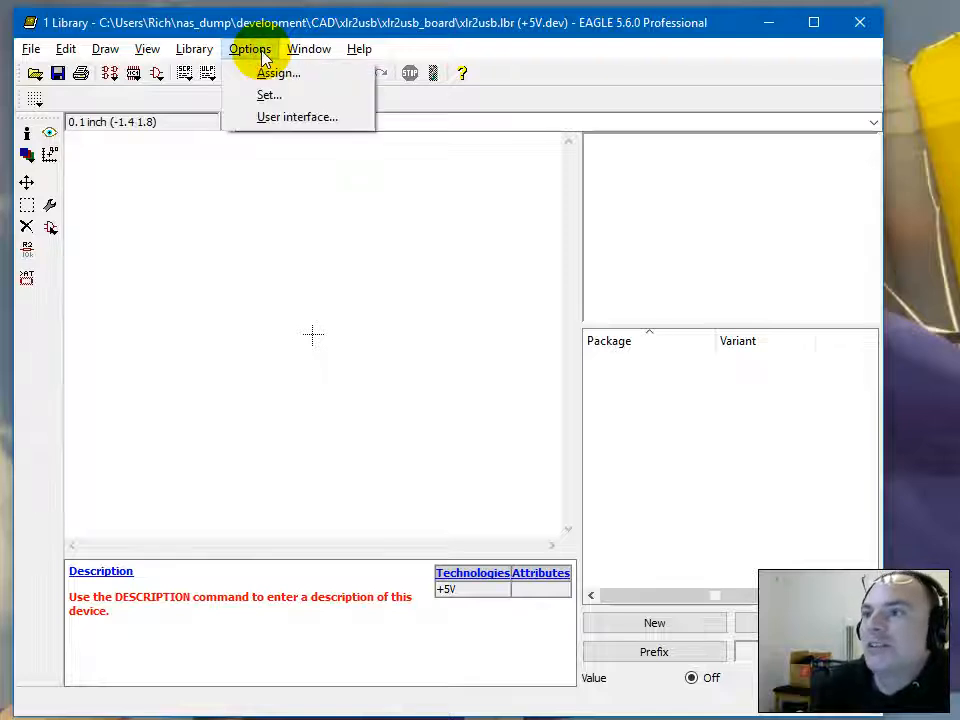
pyautogui.moveTo(200, 53)
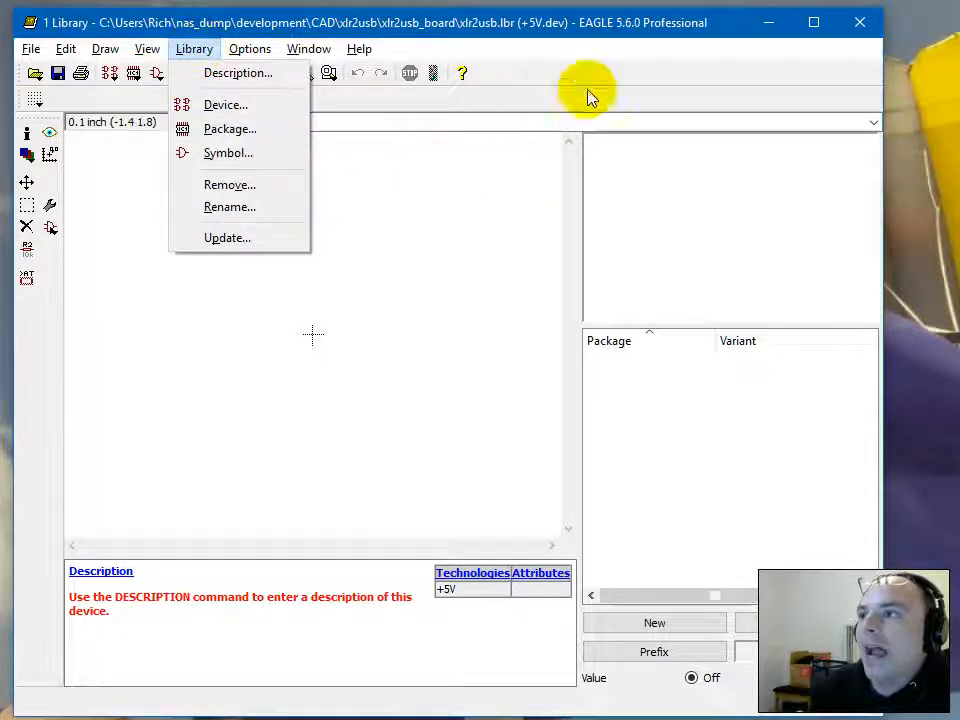
pyautogui.click(537, 30)
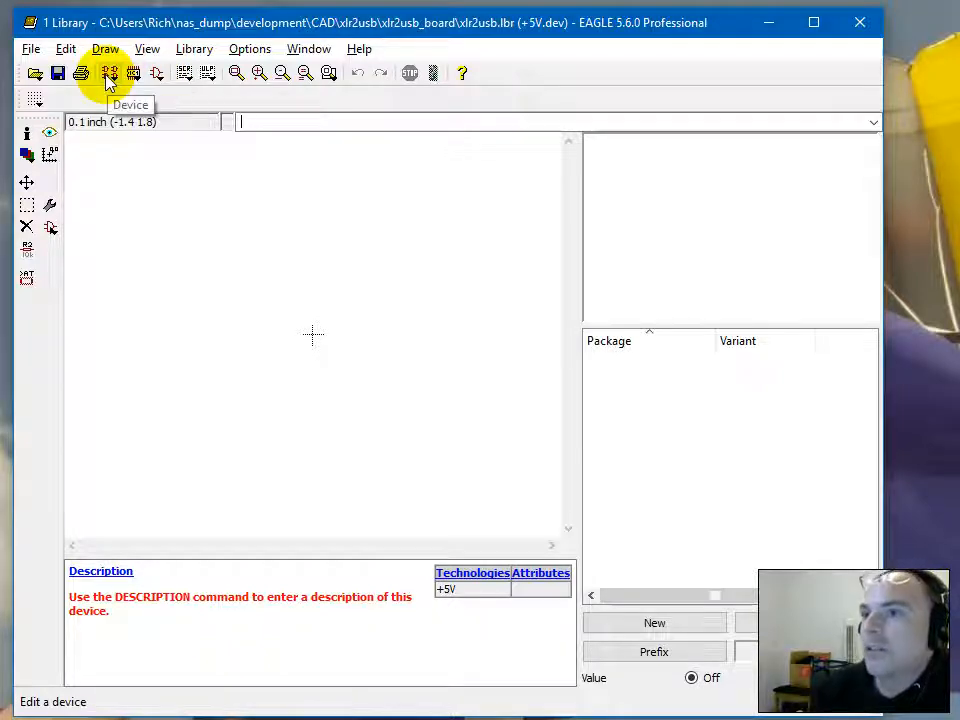
# Rename the open +5V device to GND.
pyautogui.click(207, 48)
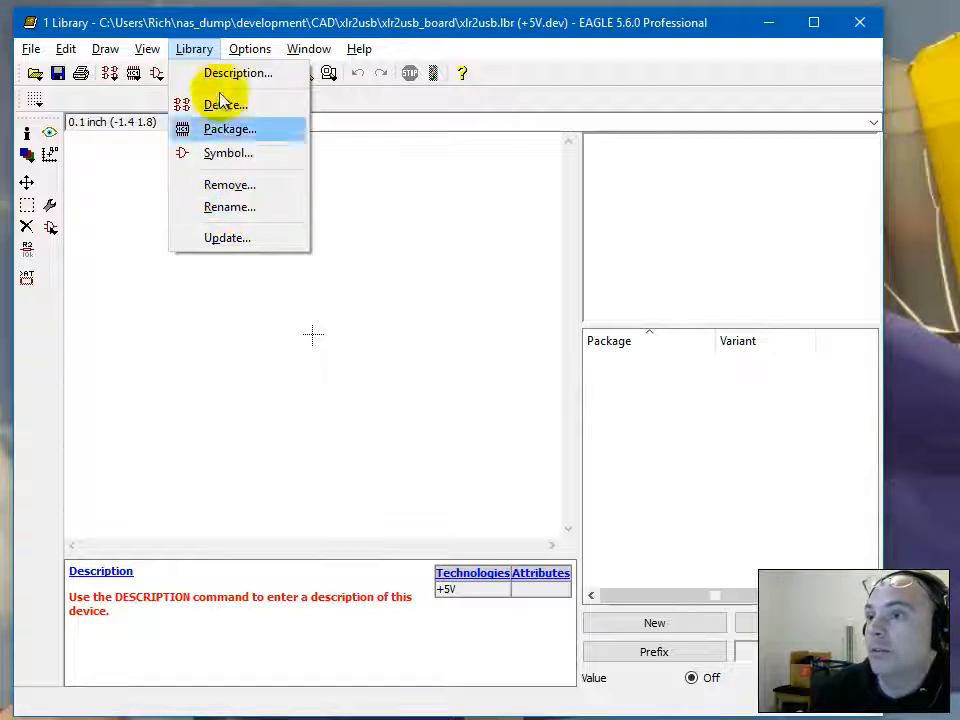
pyautogui.click(244, 210)
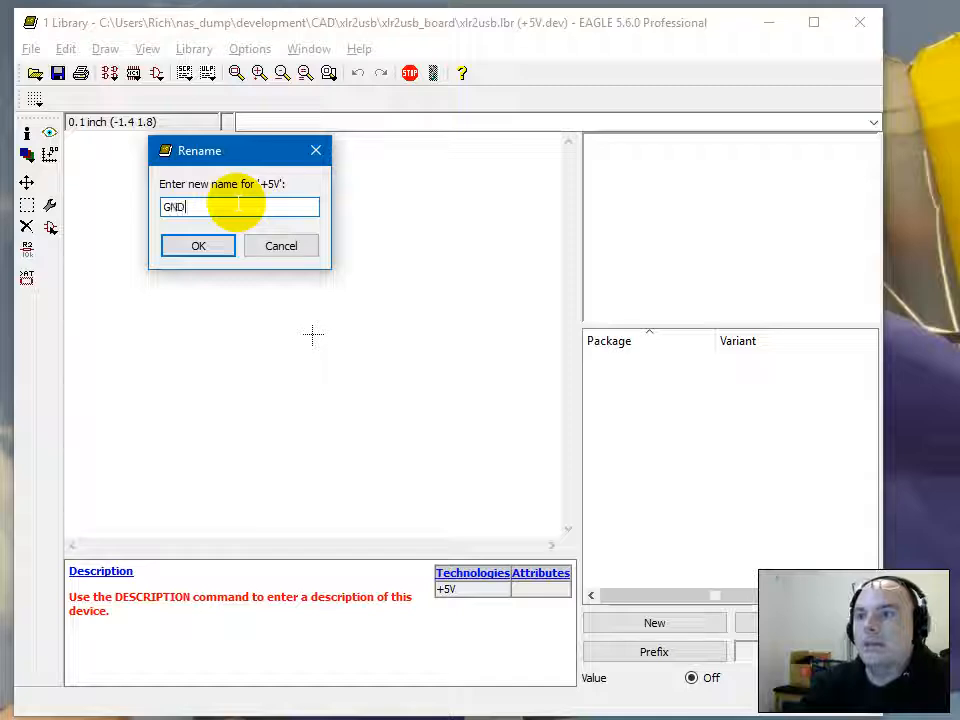
pyautogui.press('Return')
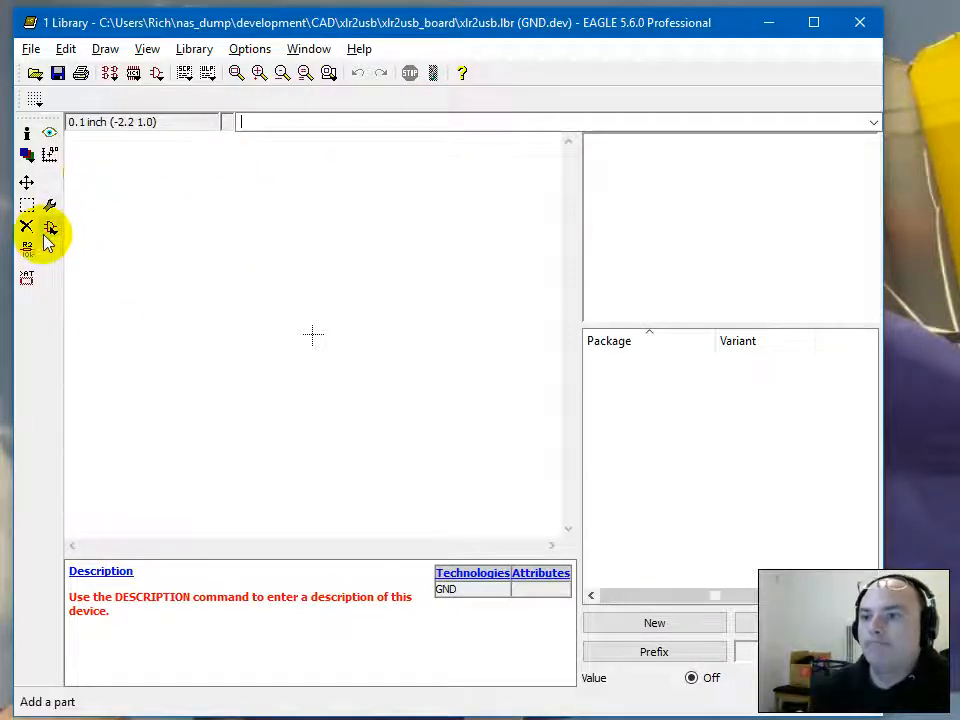
# Place the GND symbol at the device's origin and set the device prefix to SUP.
pyautogui.click(50, 230)
pyautogui.doubleClick(54, 187)
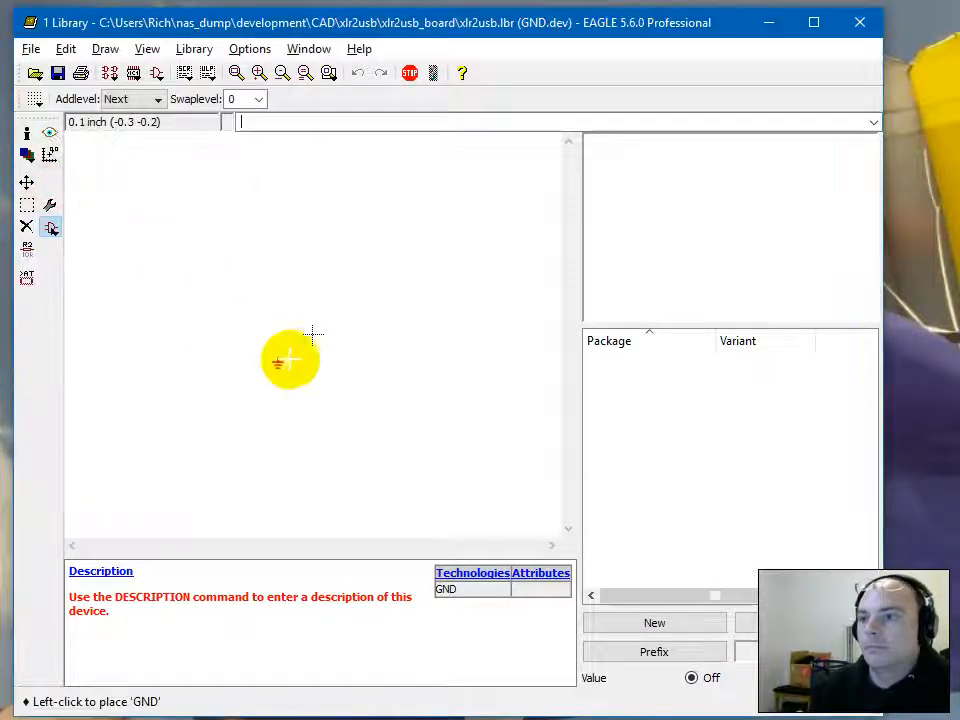
pyautogui.scroll(4, 315, 343)
pyautogui.click(303, 318)
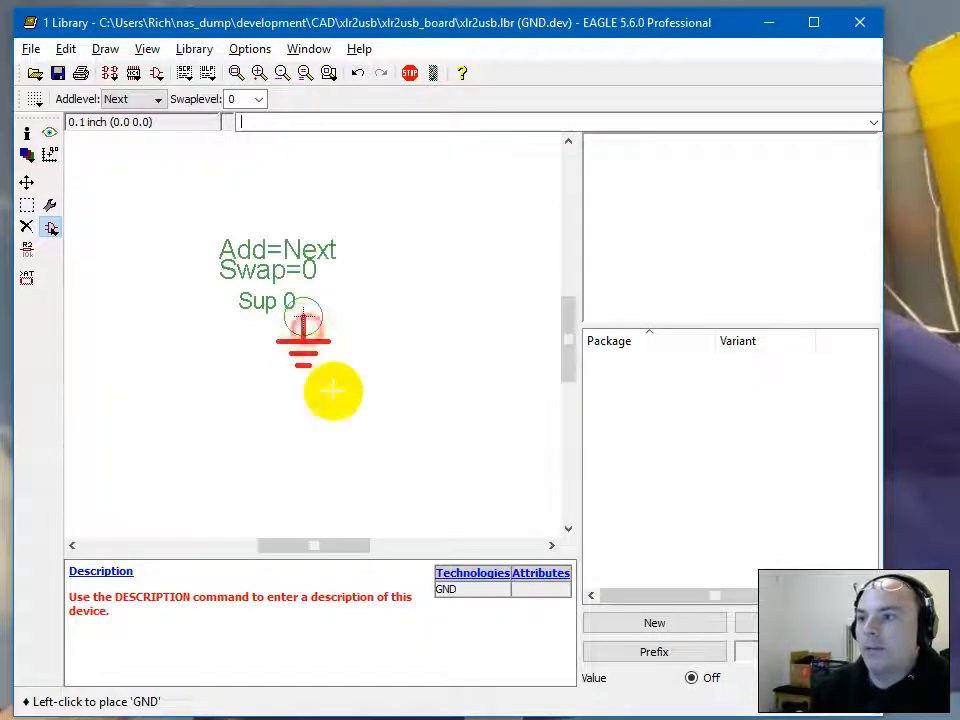
pyautogui.press('Escape')
pyautogui.press('Escape')
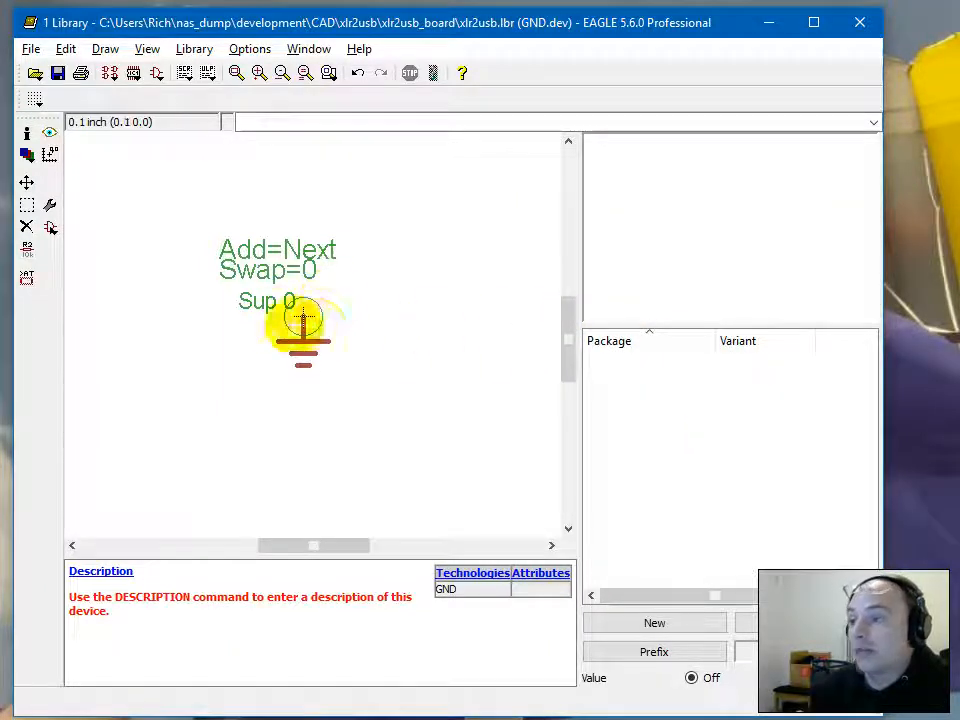
pyautogui.click(690, 650)
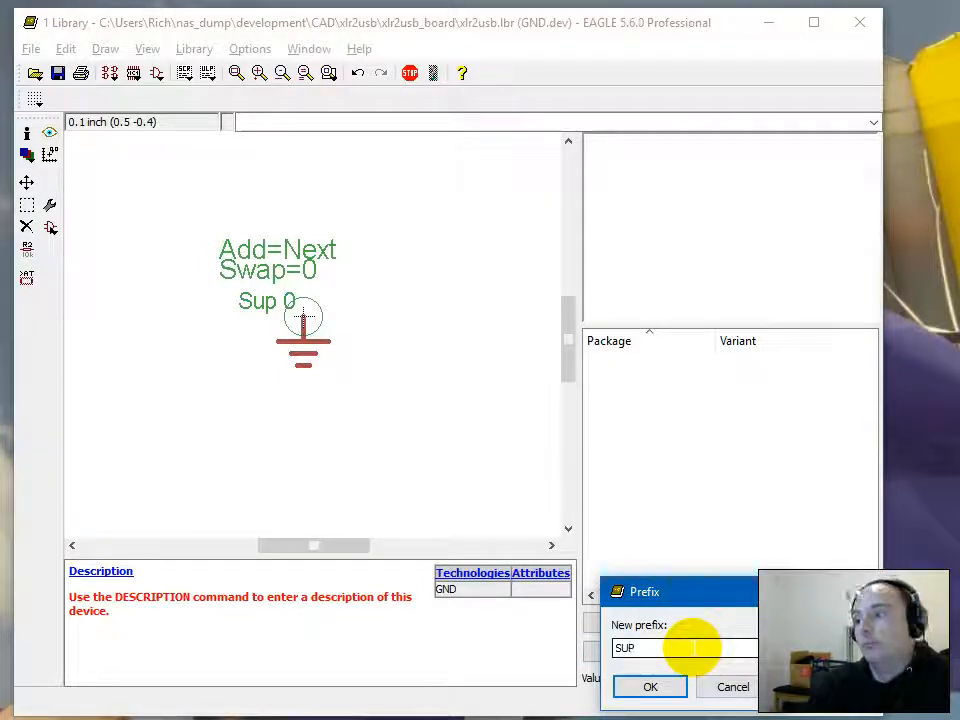
pyautogui.press('Return')
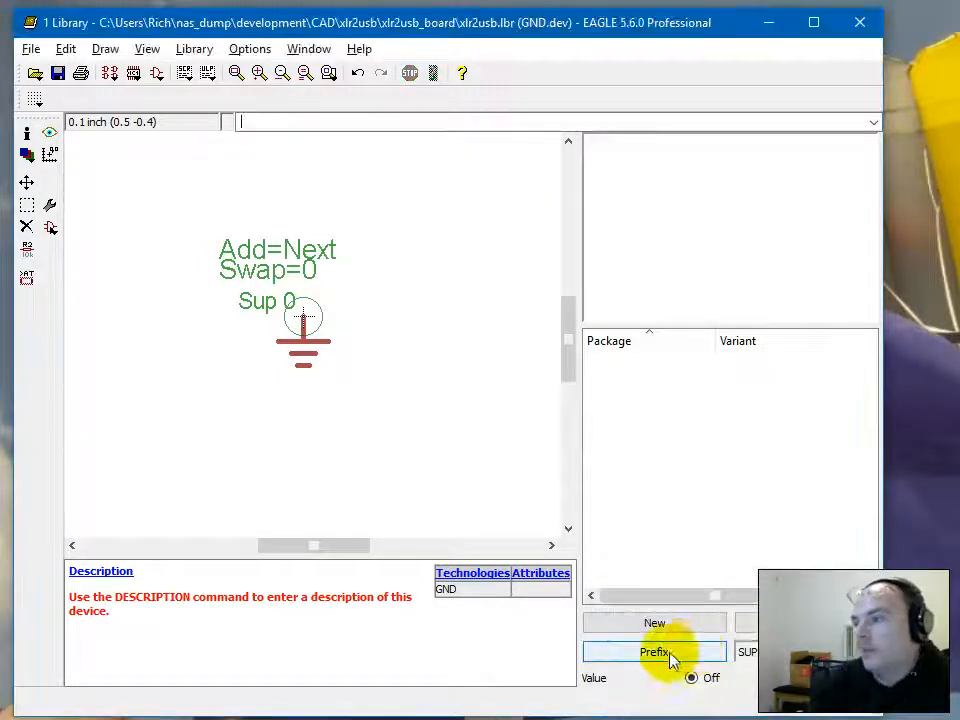
# Add the attribute DO_NOT_BOM with the value TRUE to the GND device and save the library.
pyautogui.click(540, 574)
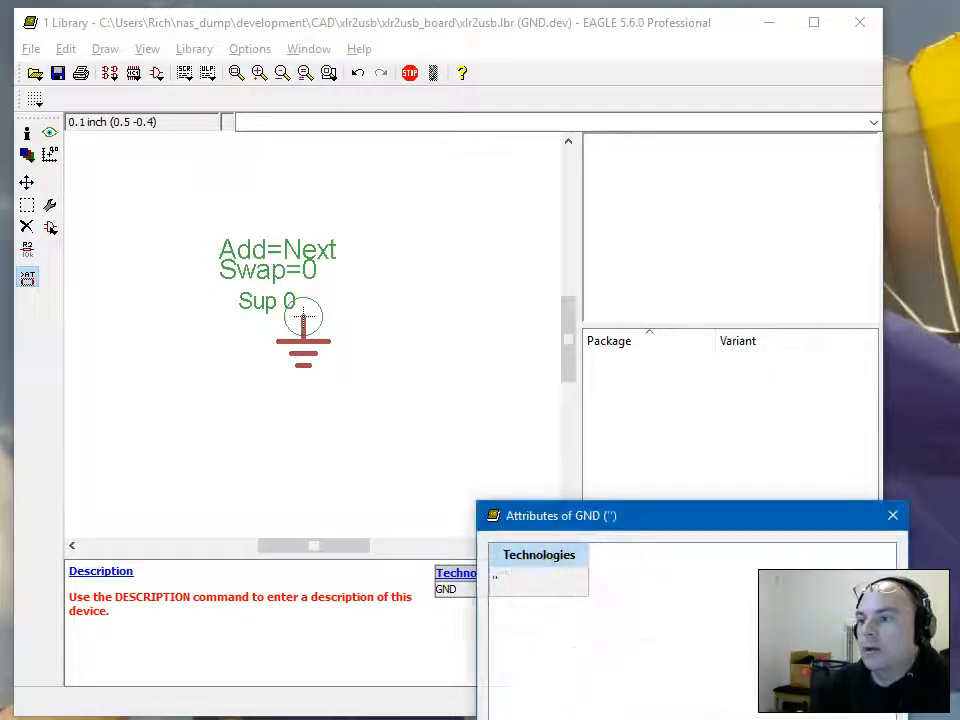
pyautogui.moveTo(685, 516); pyautogui.dragTo(613, 350)
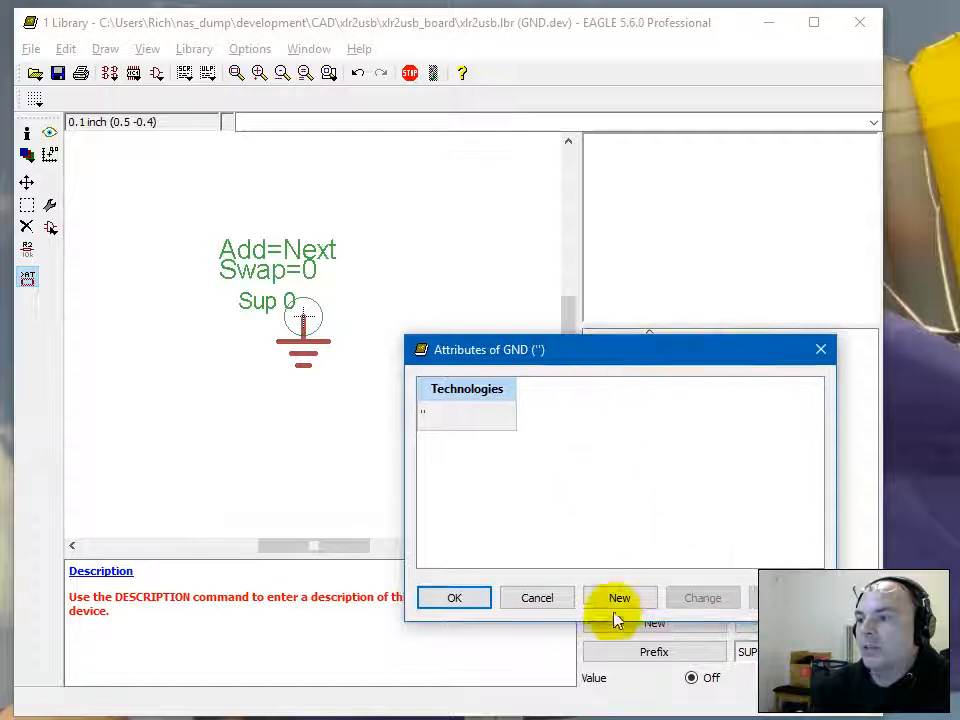
pyautogui.click(619, 598)
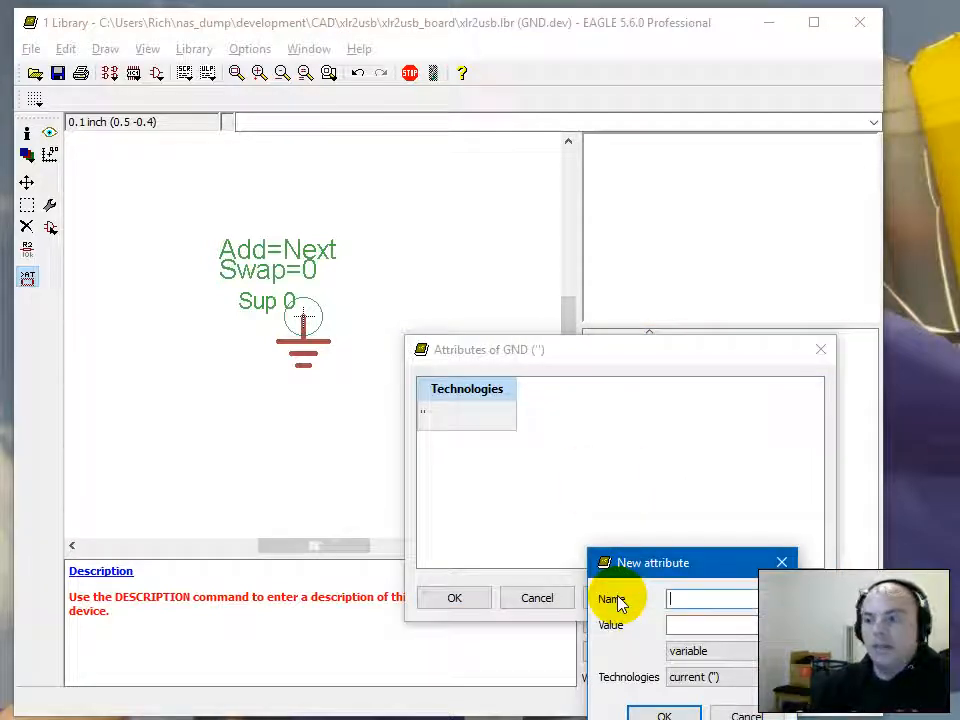
pyautogui.write('DO_NOT_B')
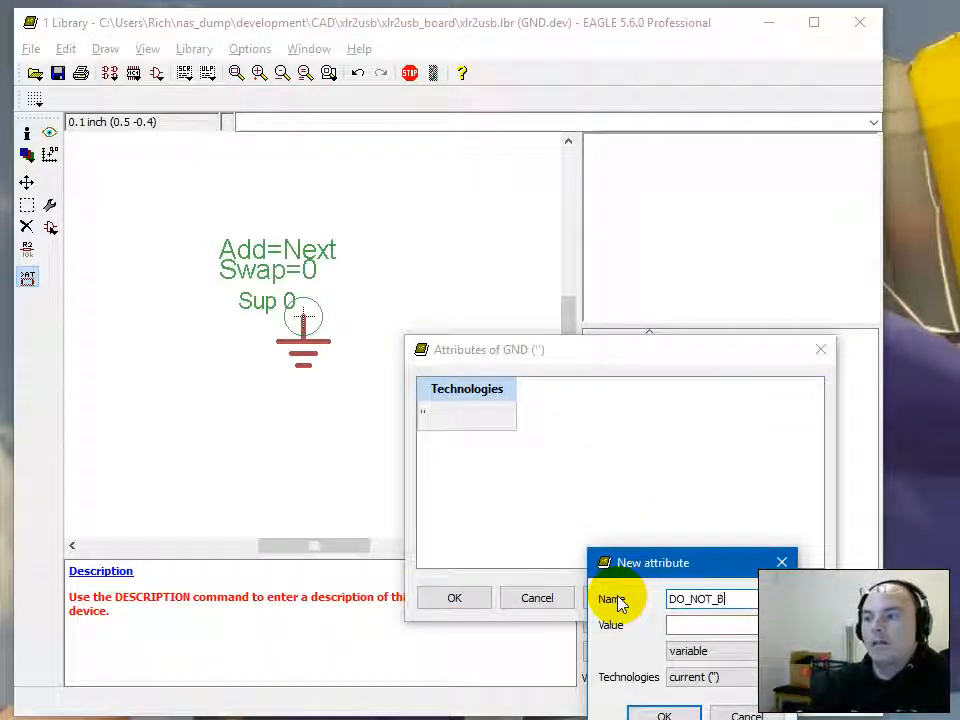
pyautogui.write('T')
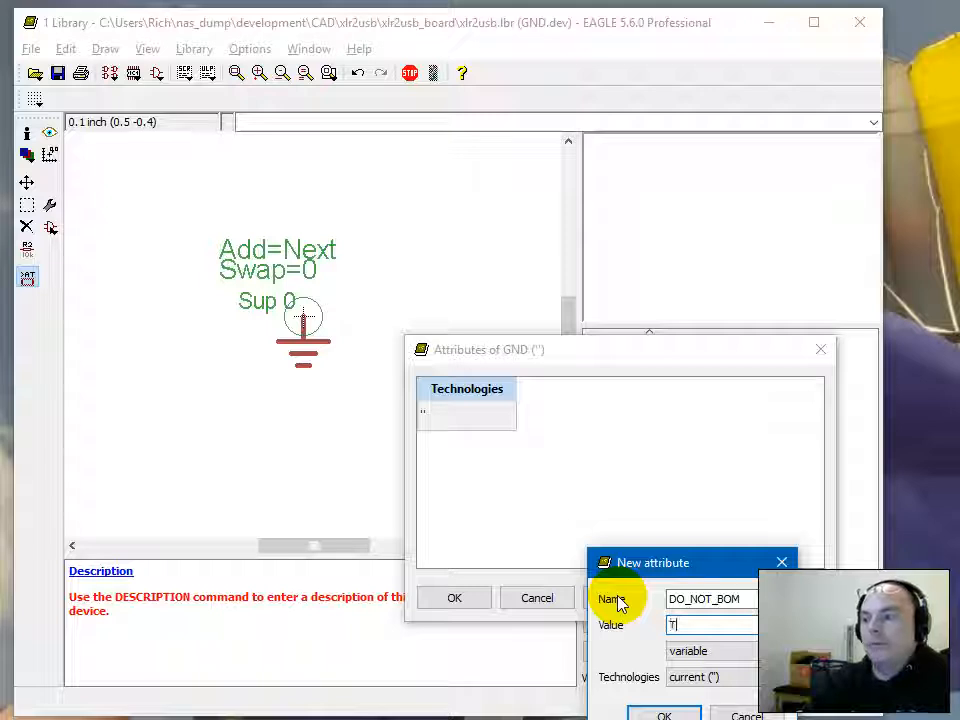
pyautogui.write('UE')
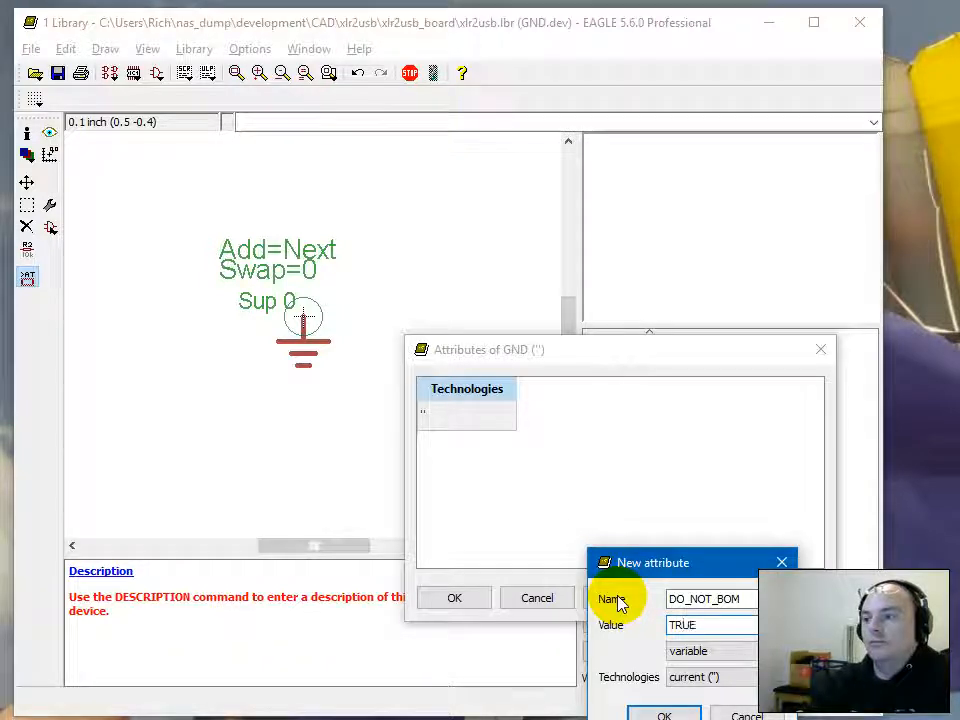
pyautogui.press('Return')
pyautogui.click(441, 600)
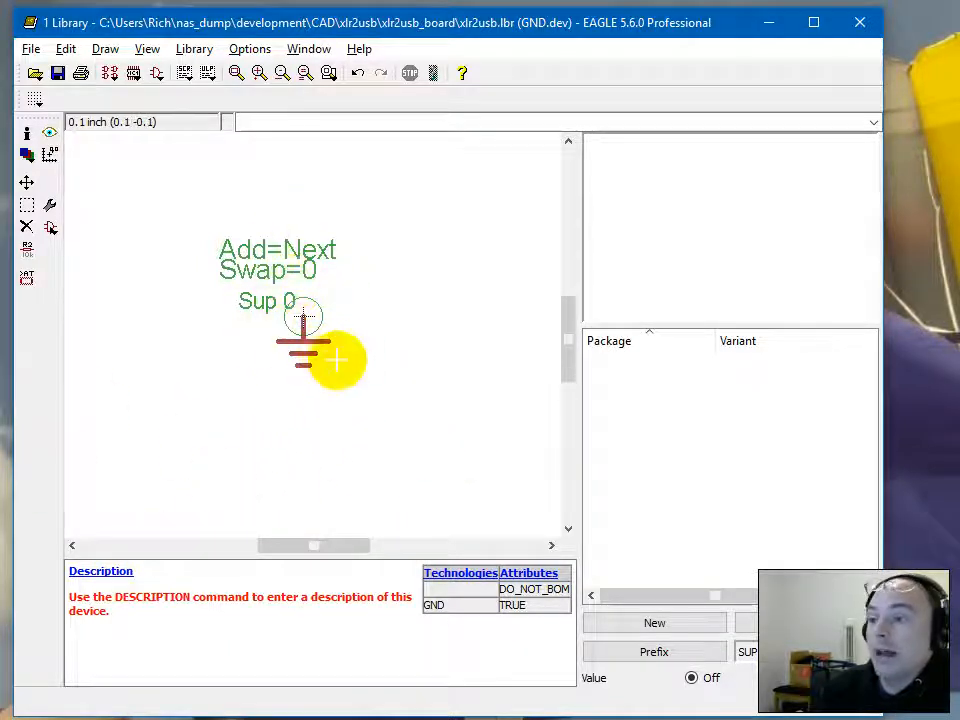
pyautogui.scroll(3, 337, 360)
pyautogui.scroll(-4, 231, 339)
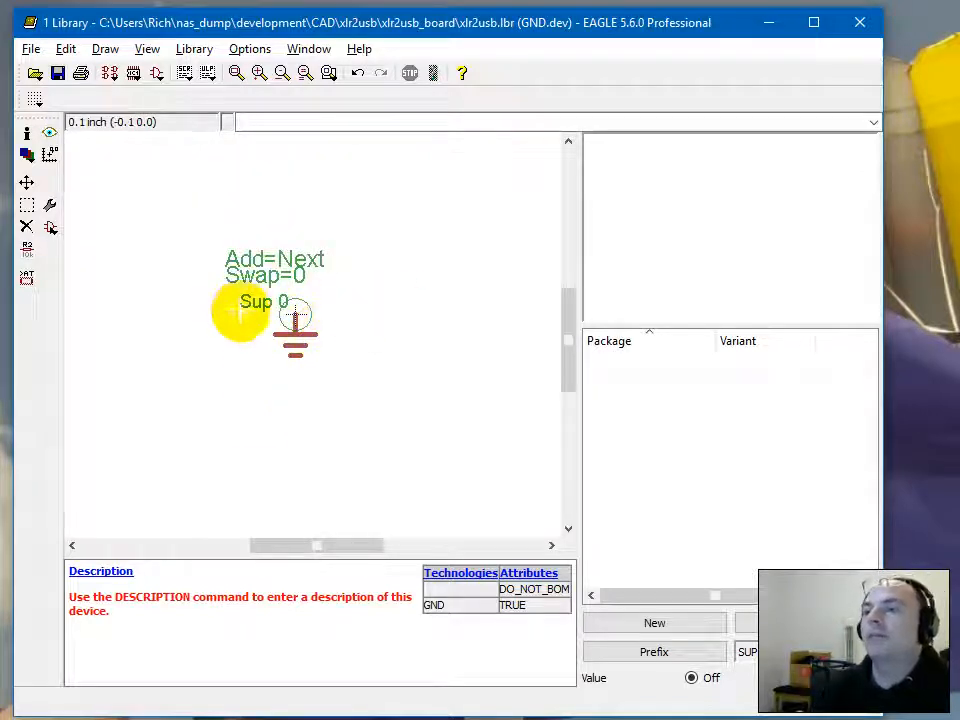
pyautogui.hotkey('ctrl', 's')
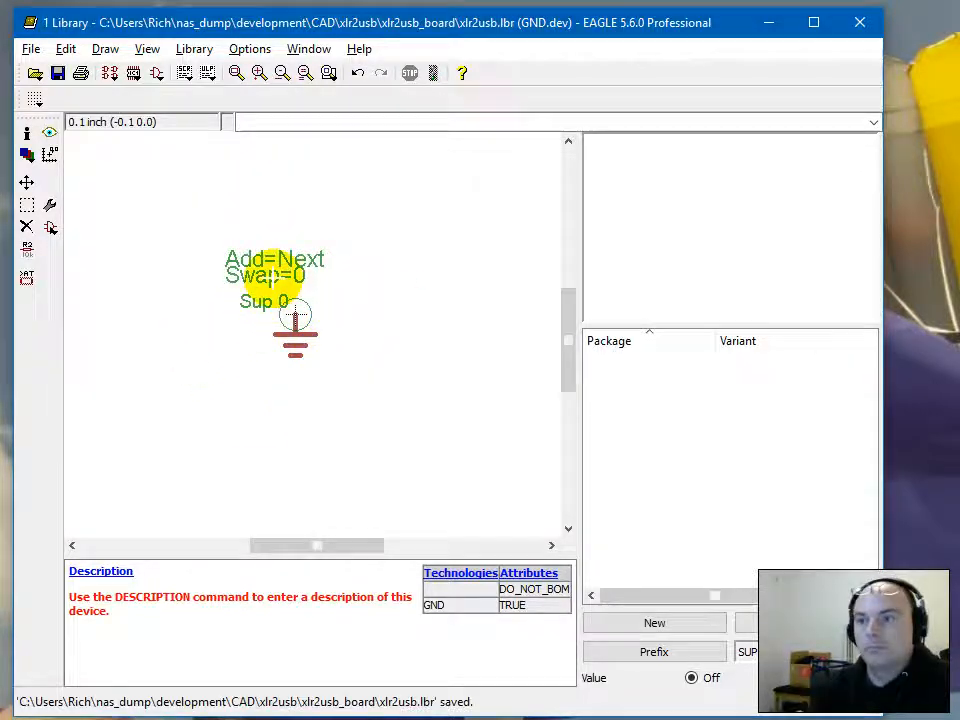
# Create a new symbol named +5V in the library.
pyautogui.click(156, 74)
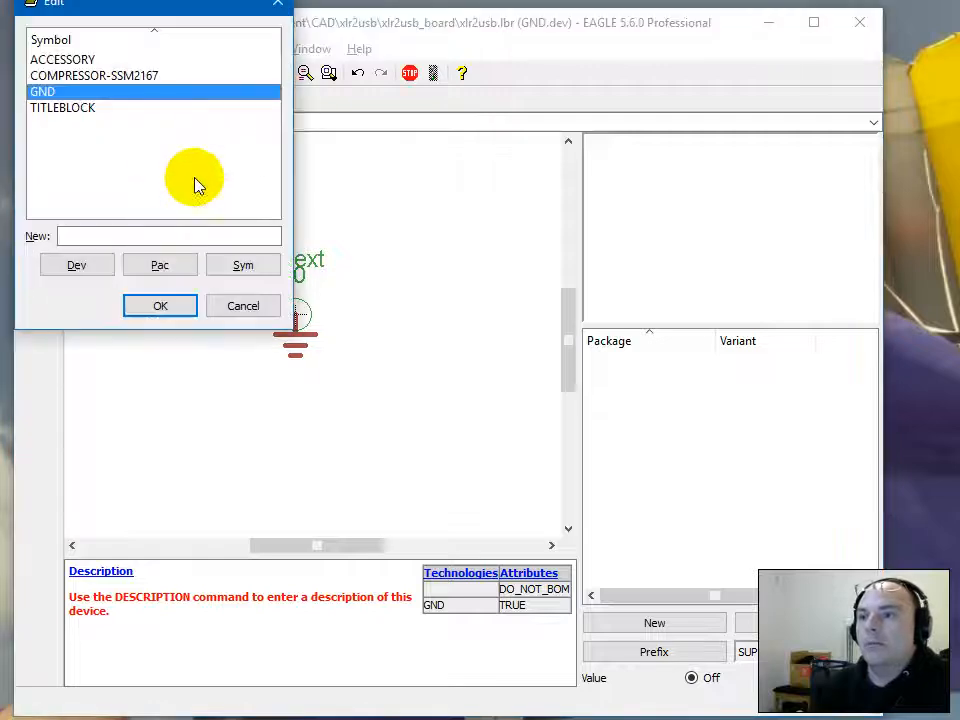
pyautogui.click(169, 233)
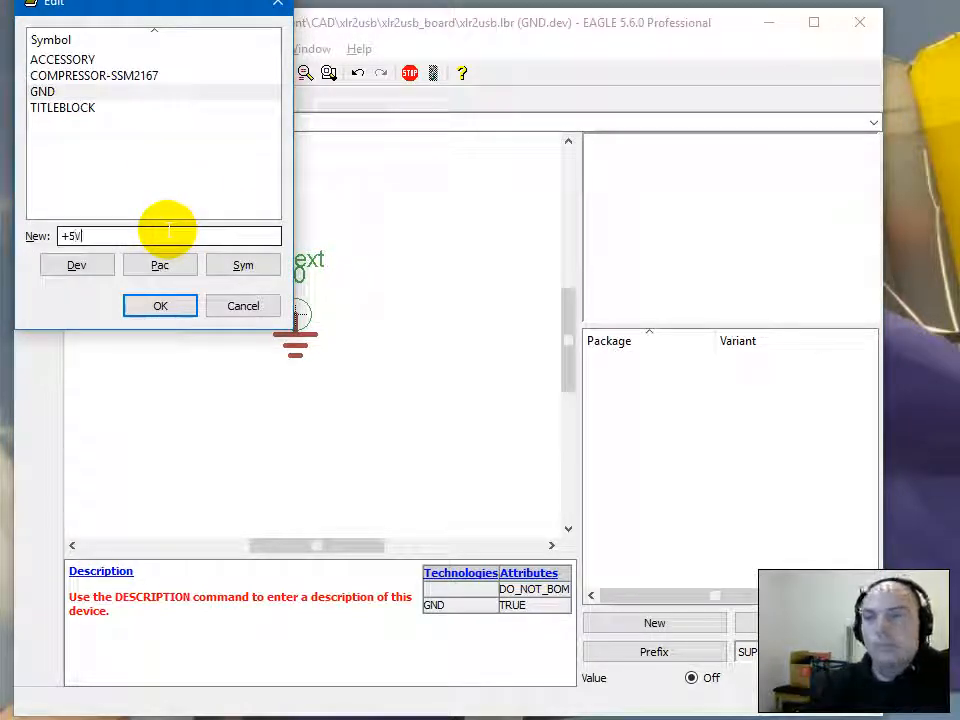
pyautogui.press('Return')
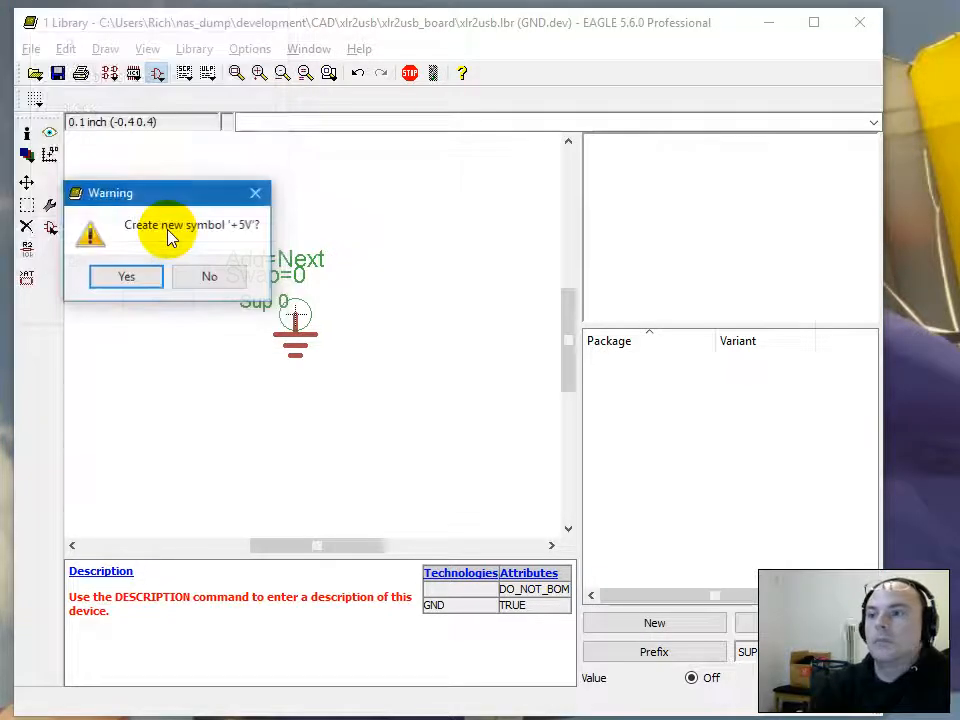
pyautogui.click(120, 280)
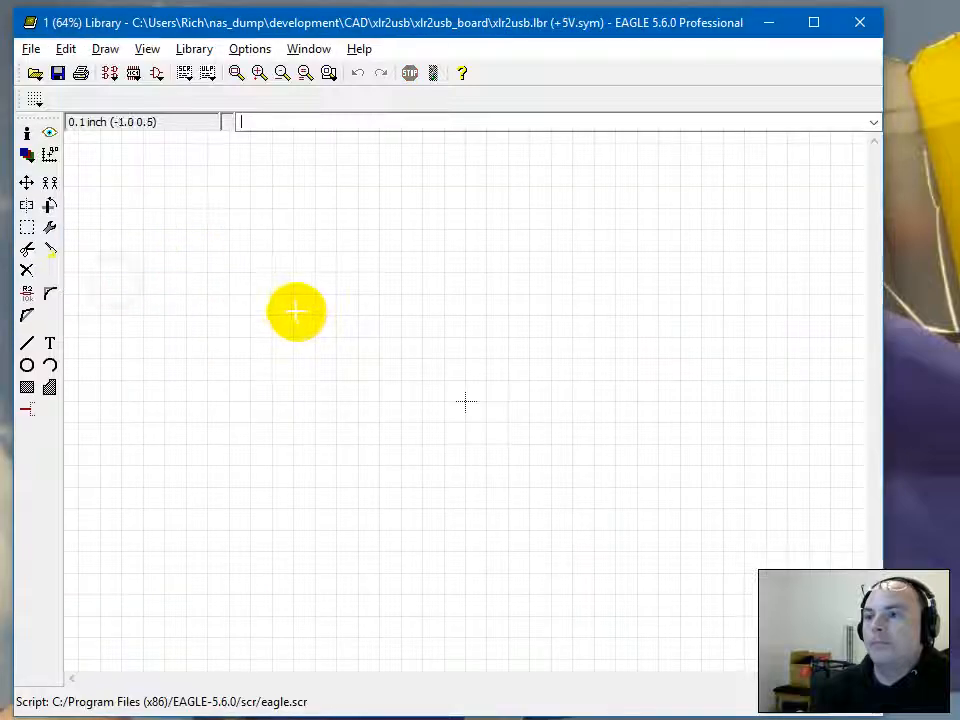
# Place a point-length pin named +5V with direction Sup at the symbol's origin.
pyautogui.click(27, 409)
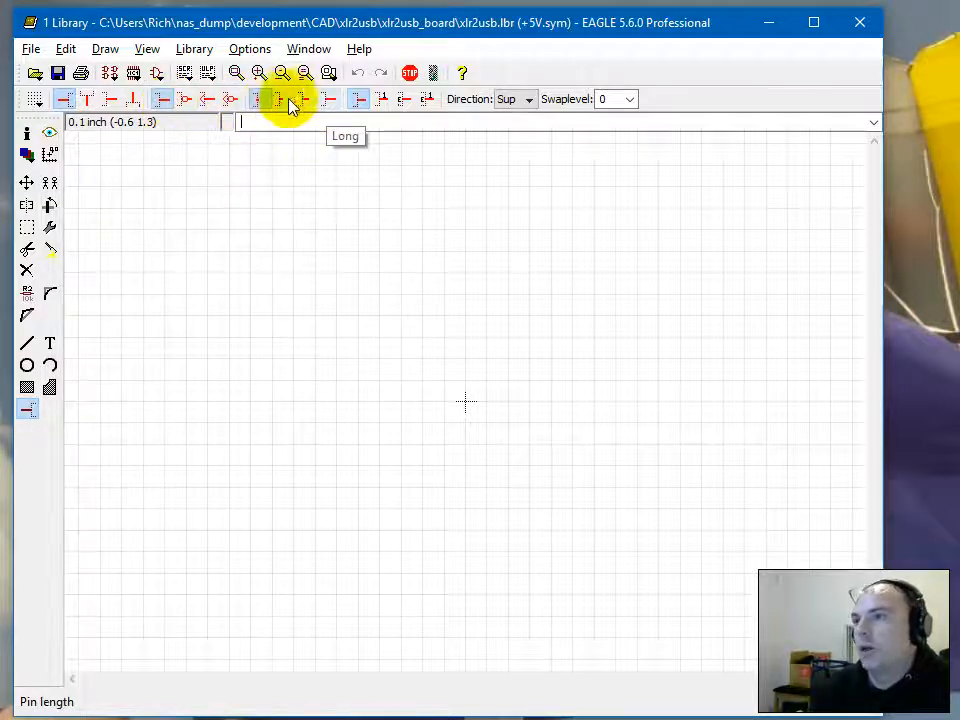
pyautogui.click(360, 100)
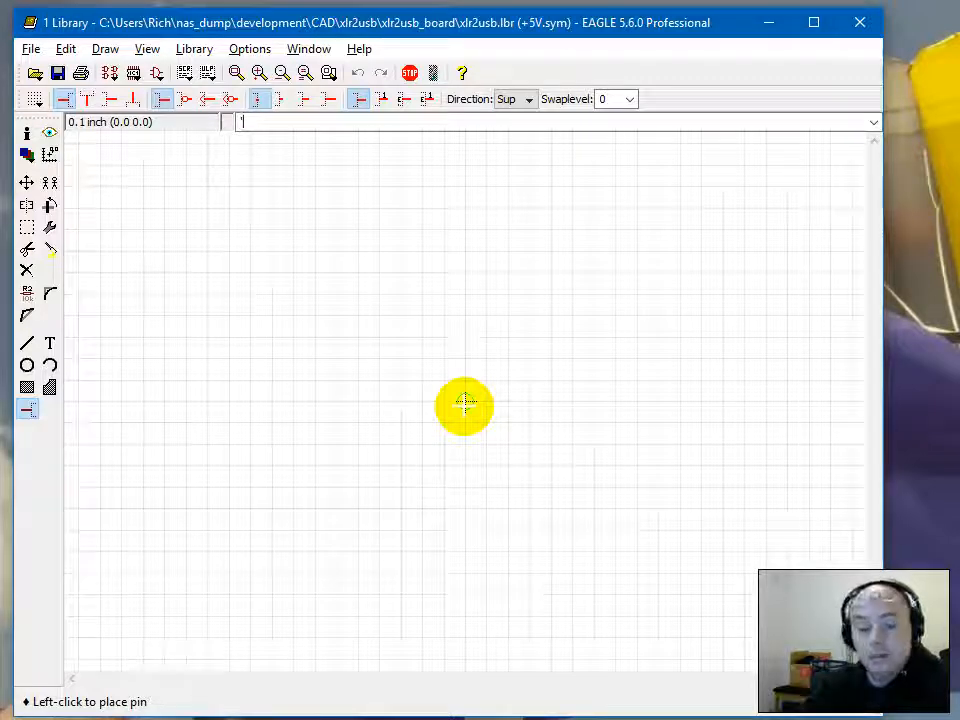
pyautogui.write('+5')
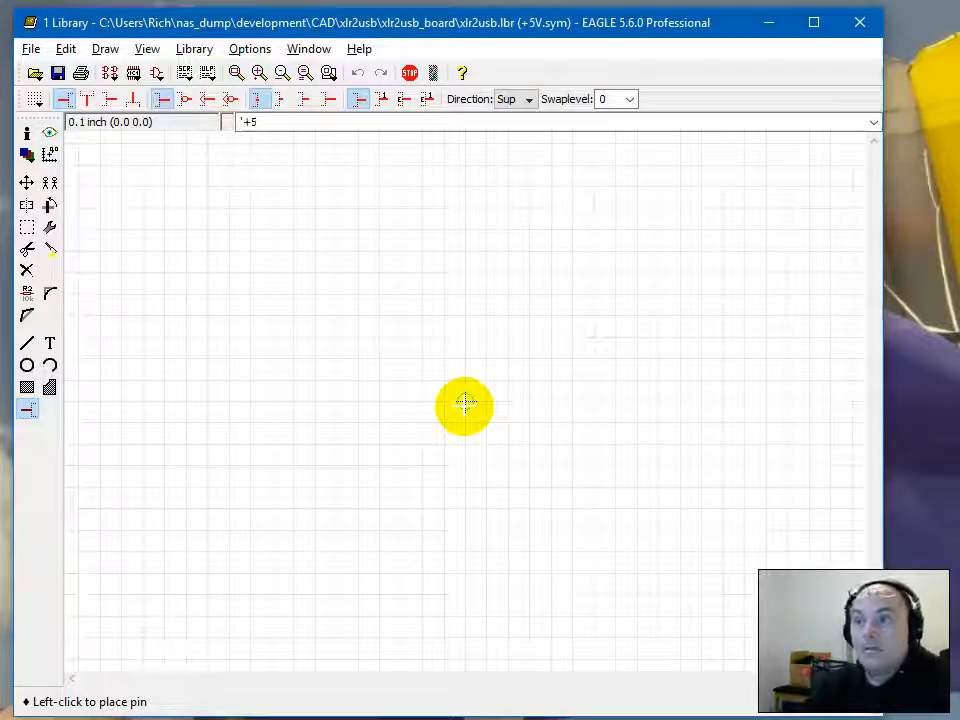
pyautogui.write('vv')
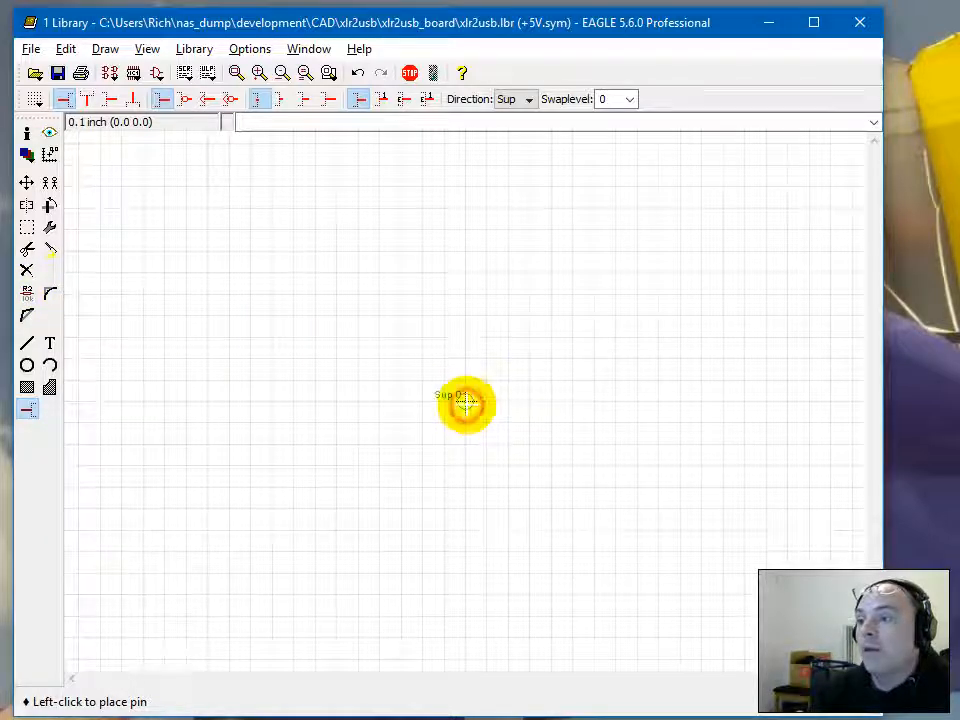
pyautogui.click(465, 401)
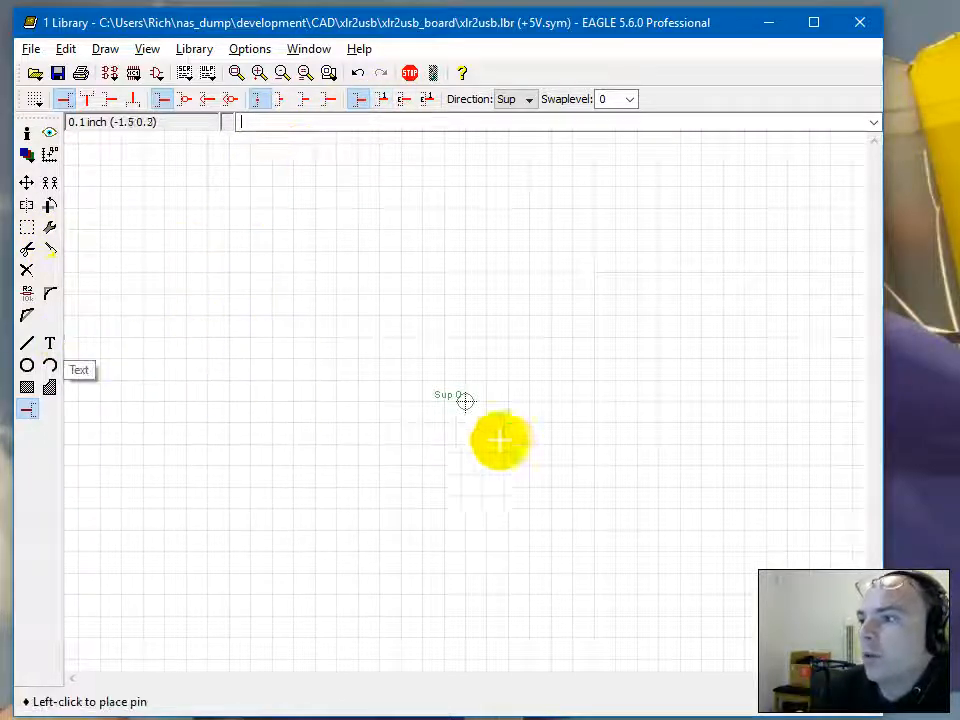
# Draw a vertical wire 0.1 inch long upward from the pin at the origin on the Symbols layer.
pyautogui.scroll(3, 483, 403)
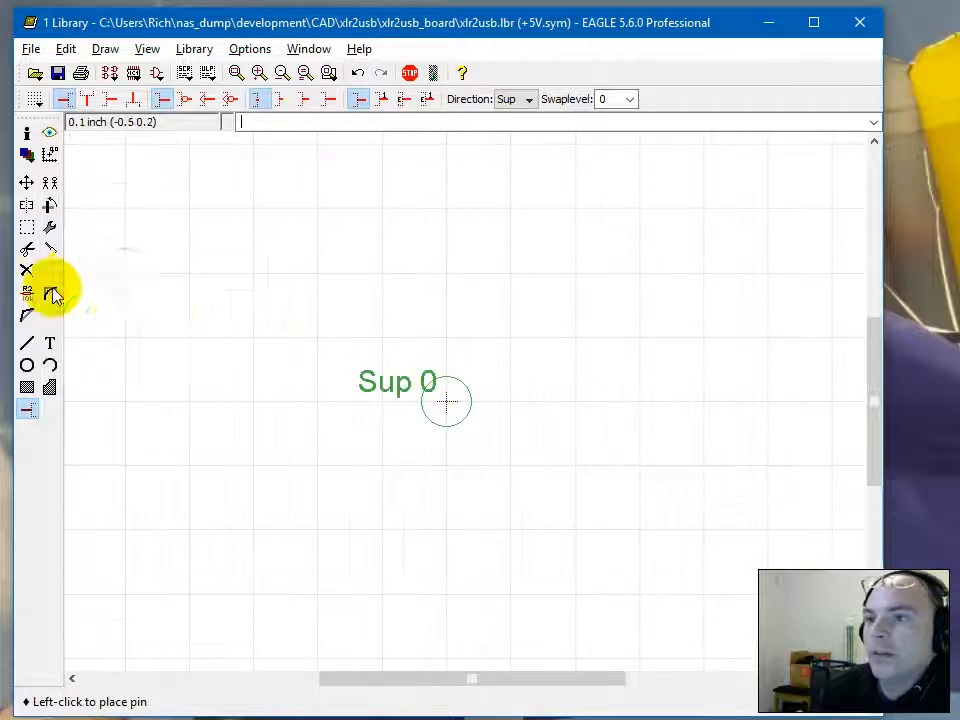
pyautogui.click(27, 343)
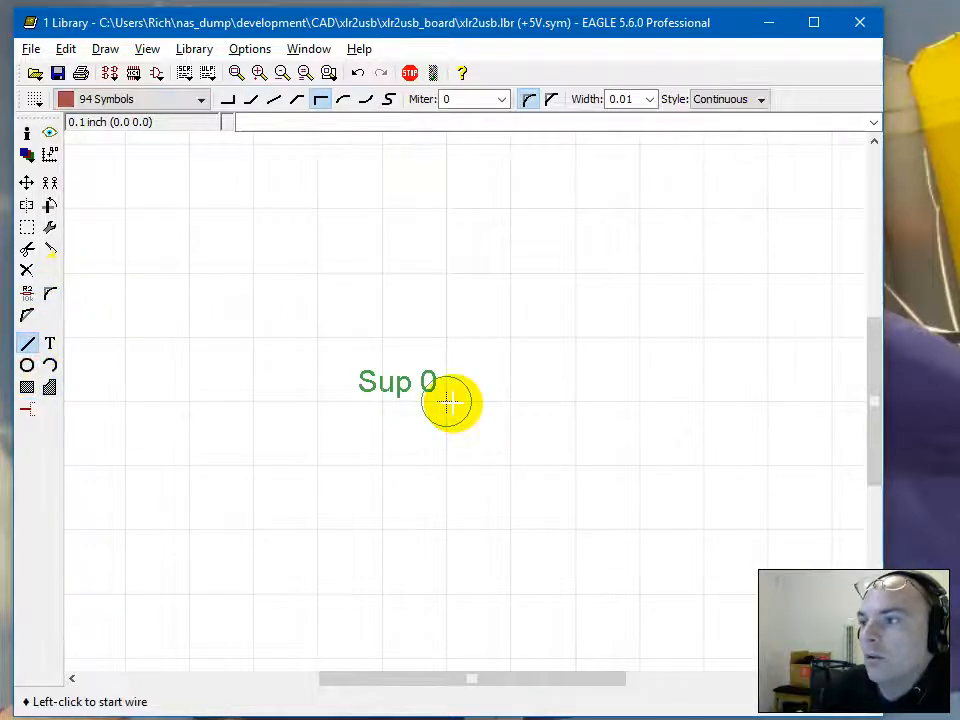
pyautogui.click(446, 401)
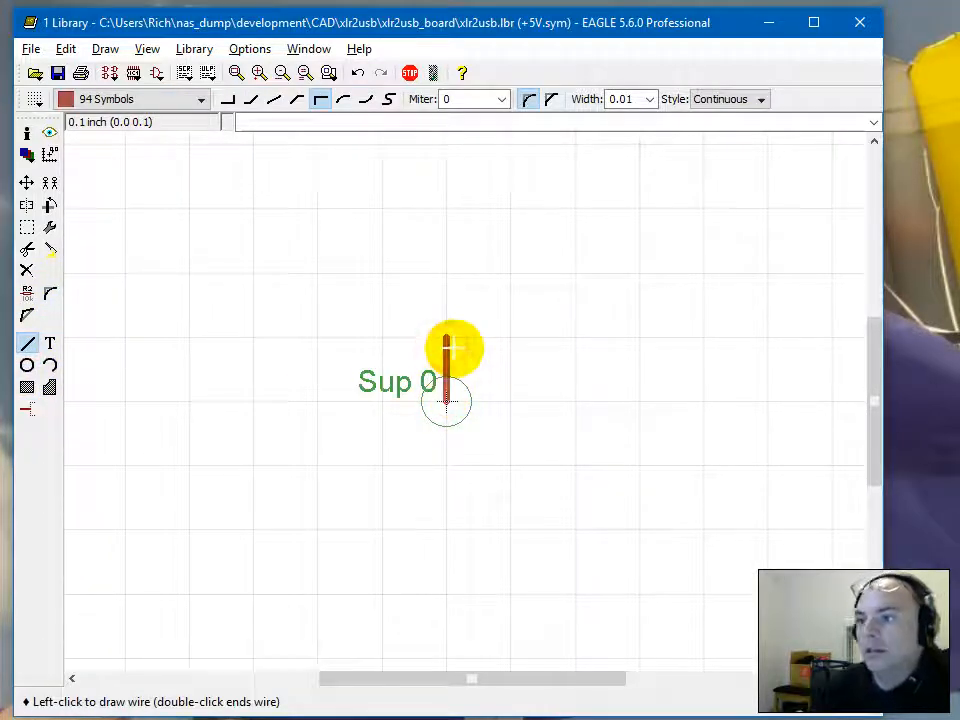
pyautogui.click(446, 346)
pyautogui.press('Escape')
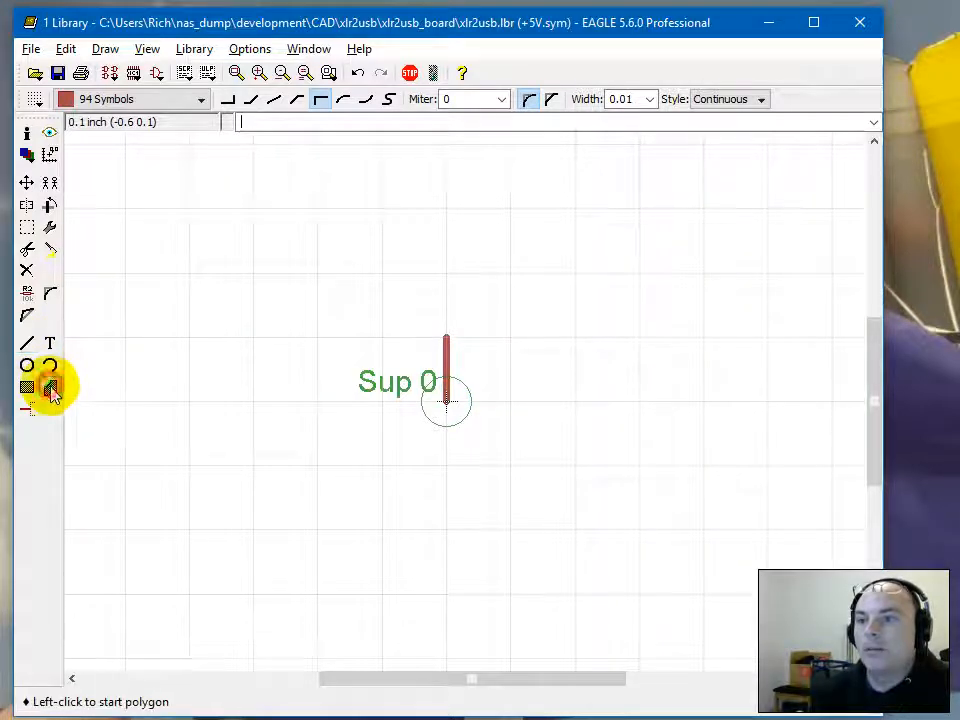
# Draw a filled triangular polygon as an arrowhead on top of the stem, with its base at 0.1 inch and its apex at (0.00 0.20).
pyautogui.click(49, 387)
pyautogui.click(27, 343)
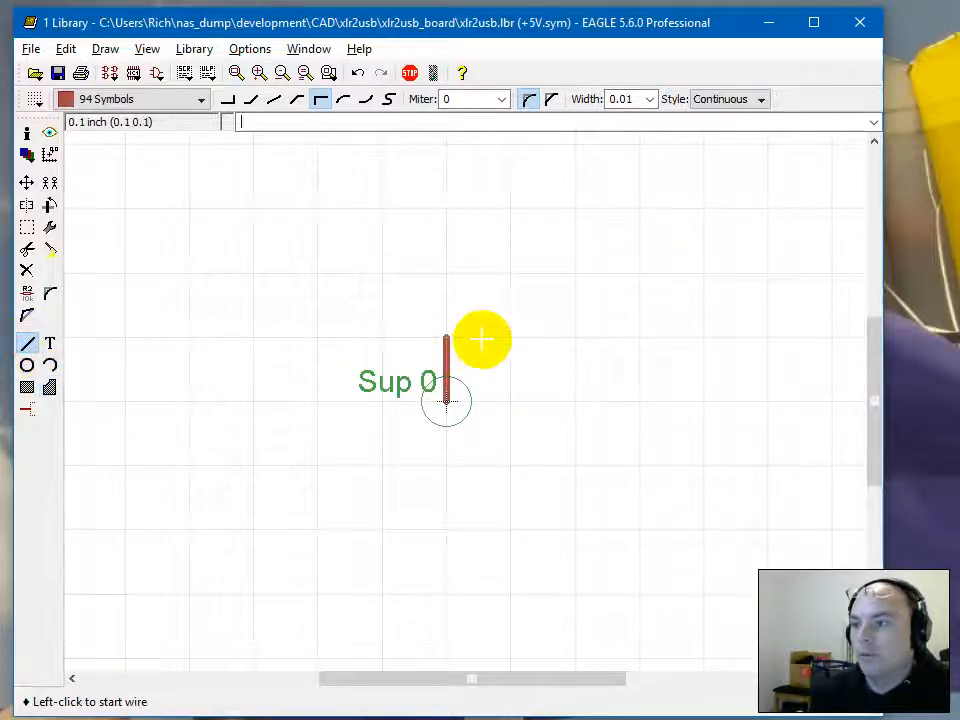
pyautogui.click(49, 387)
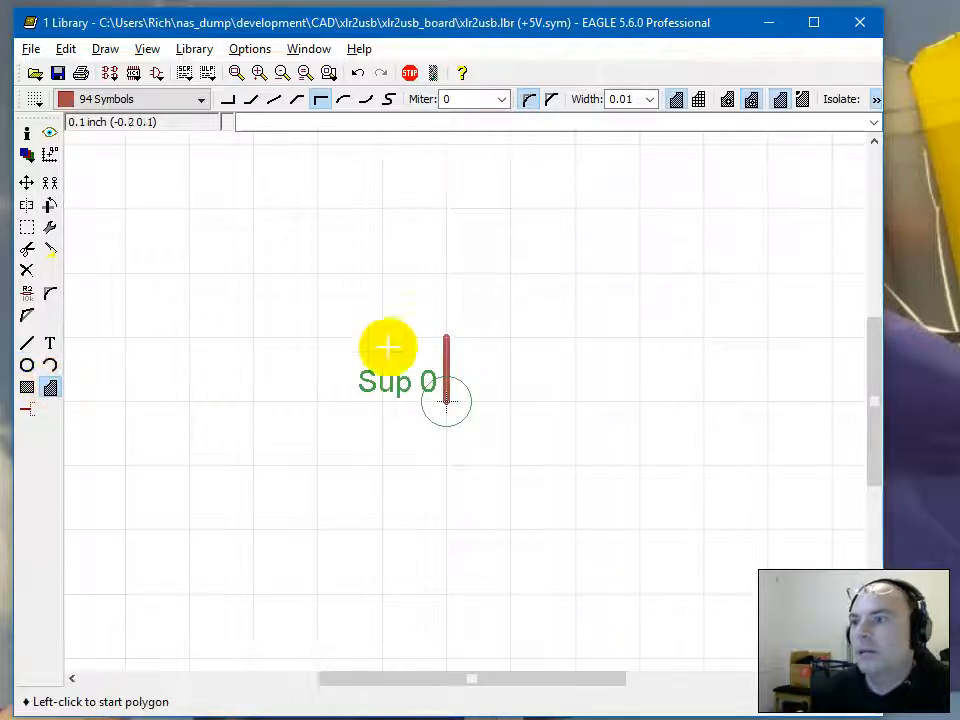
pyautogui.click(472, 339)
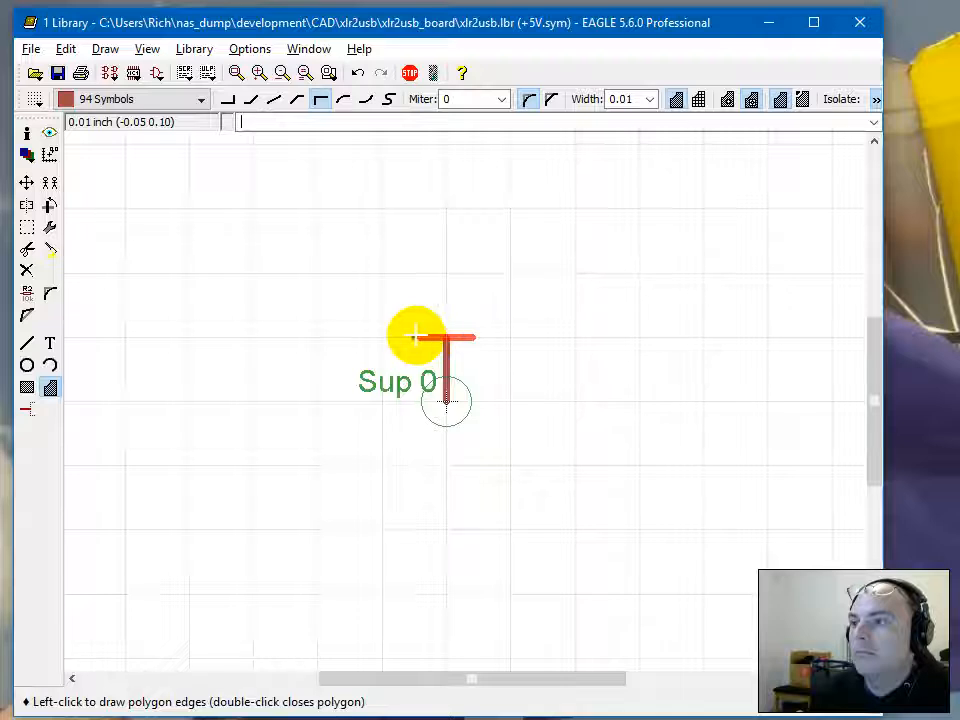
pyautogui.click(415, 336)
pyautogui.rightClick(448, 281)
pyautogui.rightClick(446, 280)
pyautogui.rightClick(446, 280)
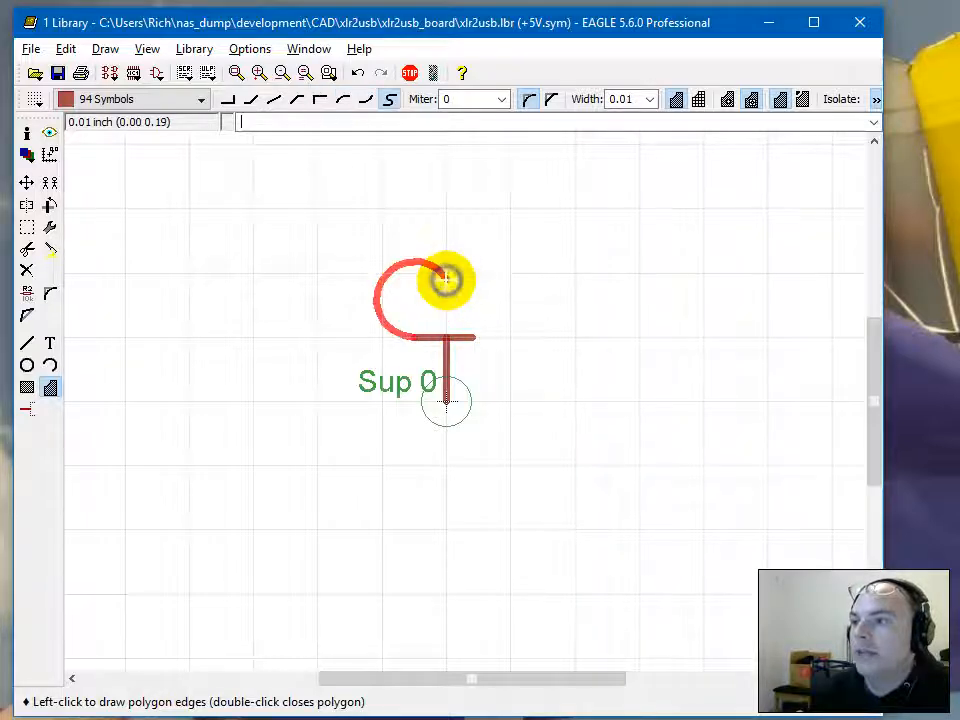
pyautogui.rightClick(446, 280)
pyautogui.rightClick(445, 278)
pyautogui.rightClick(444, 275)
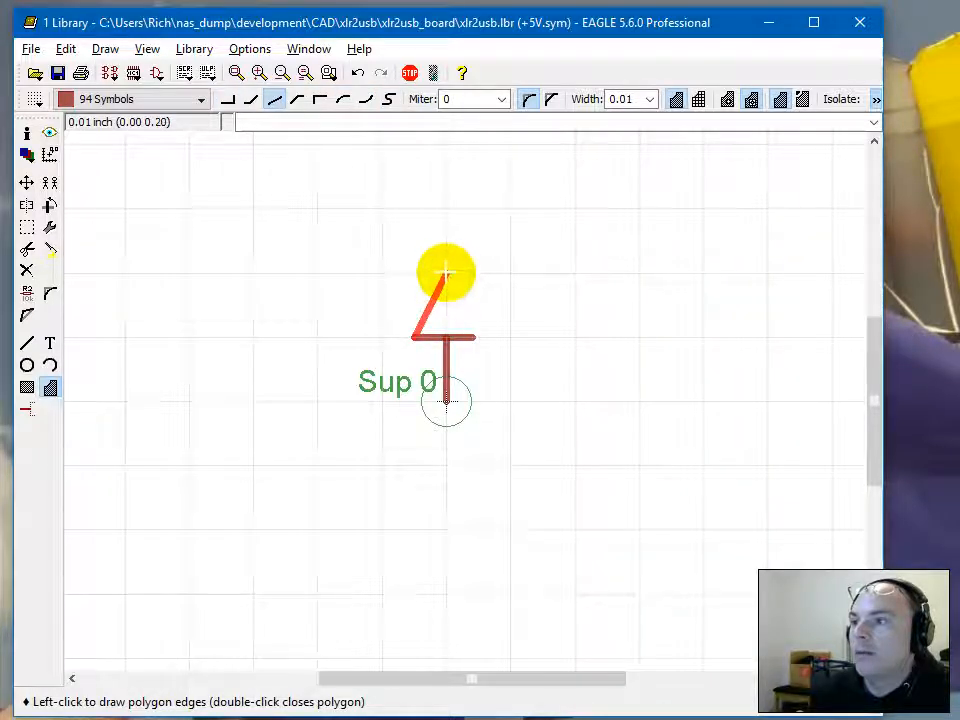
pyautogui.click(446, 271)
pyautogui.doubleClick(472, 336)
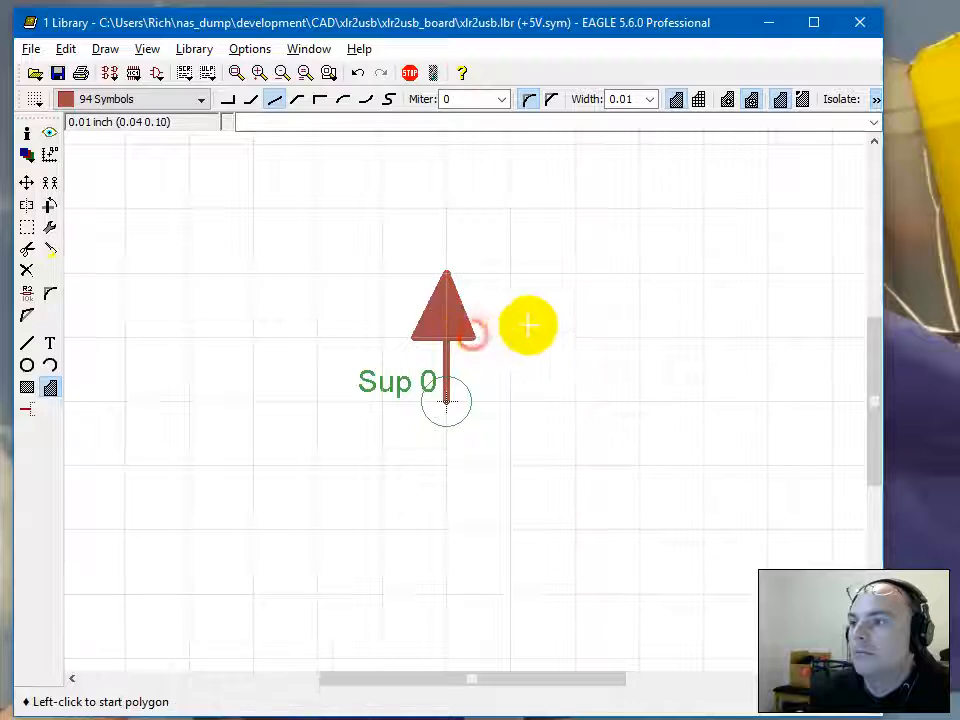
# Narrow the arrowhead by moving both base corners inward to about 0.03 inch on either side of the stem.
pyautogui.scroll(3, 422, 336)
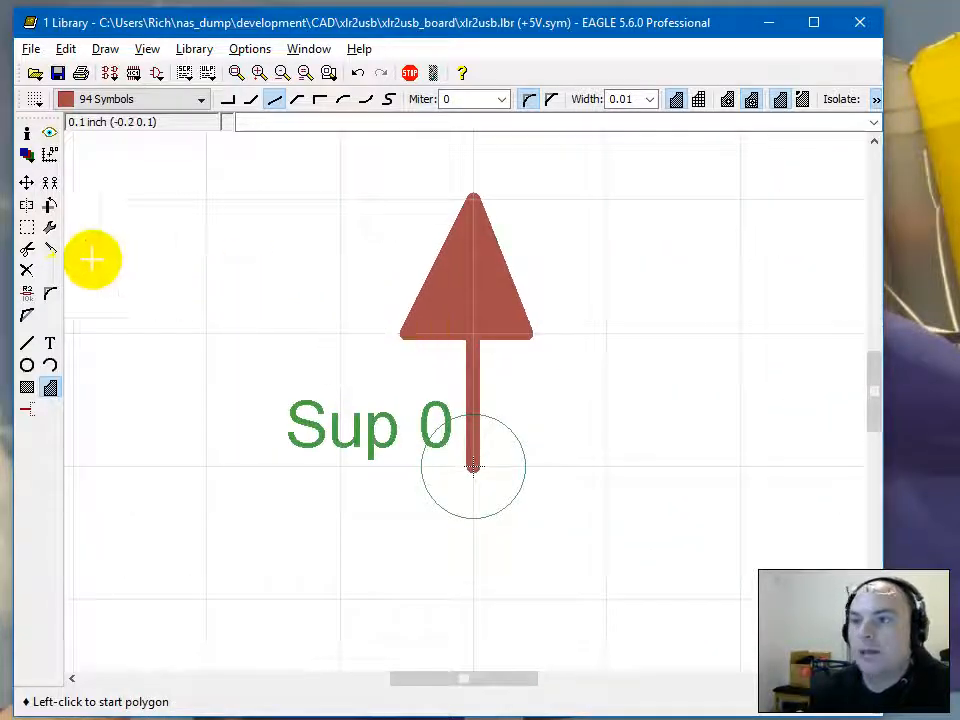
pyautogui.click(27, 182)
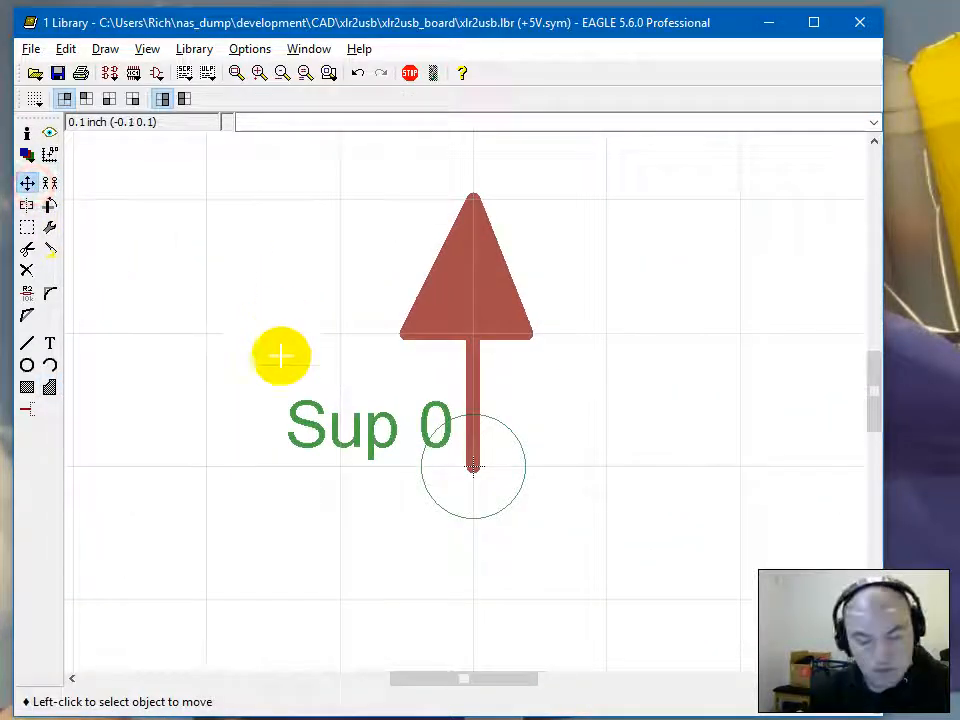
pyautogui.click(411, 333)
pyautogui.click(415, 333)
pyautogui.scroll(2, 549, 343)
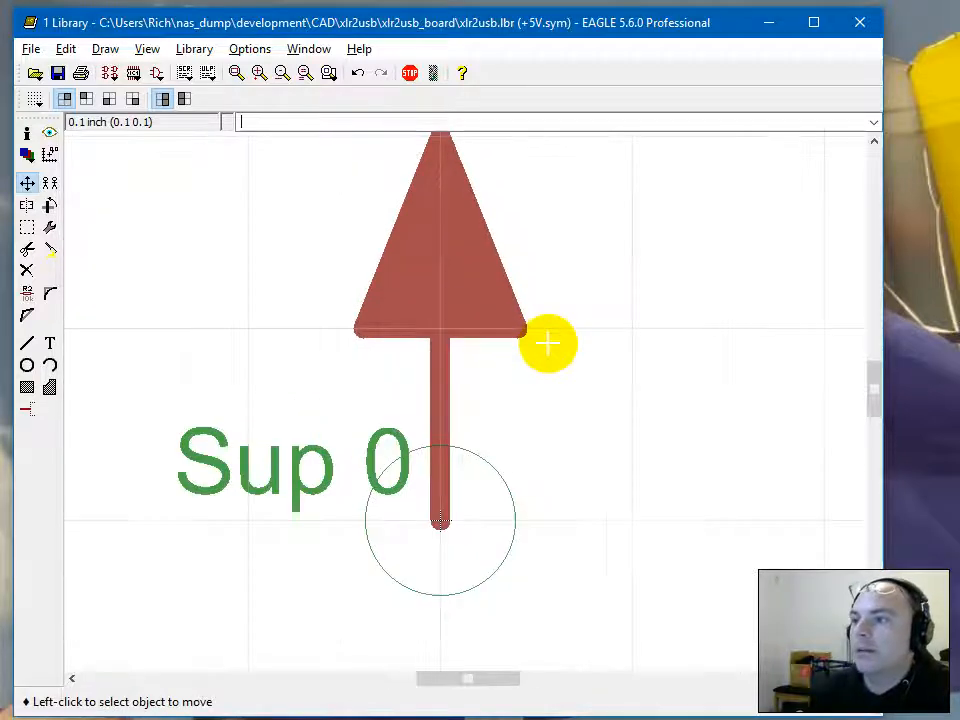
pyautogui.scroll(-3, 534, 343)
pyautogui.click(531, 337)
pyautogui.click(521, 335)
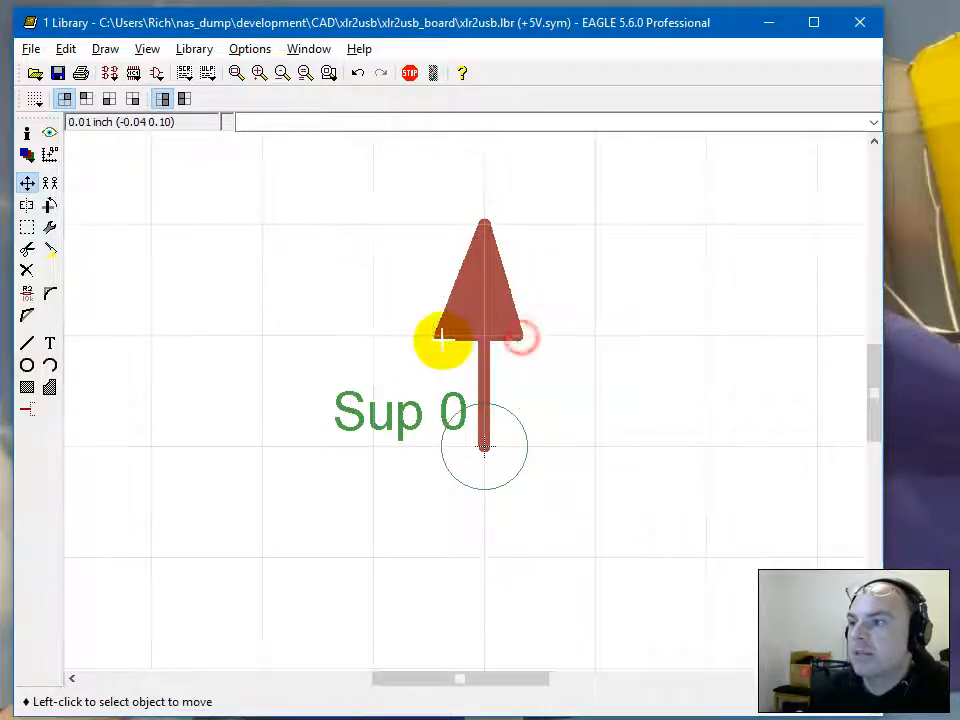
pyautogui.click(446, 333)
pyautogui.click(448, 335)
pyautogui.scroll(2, 478, 333)
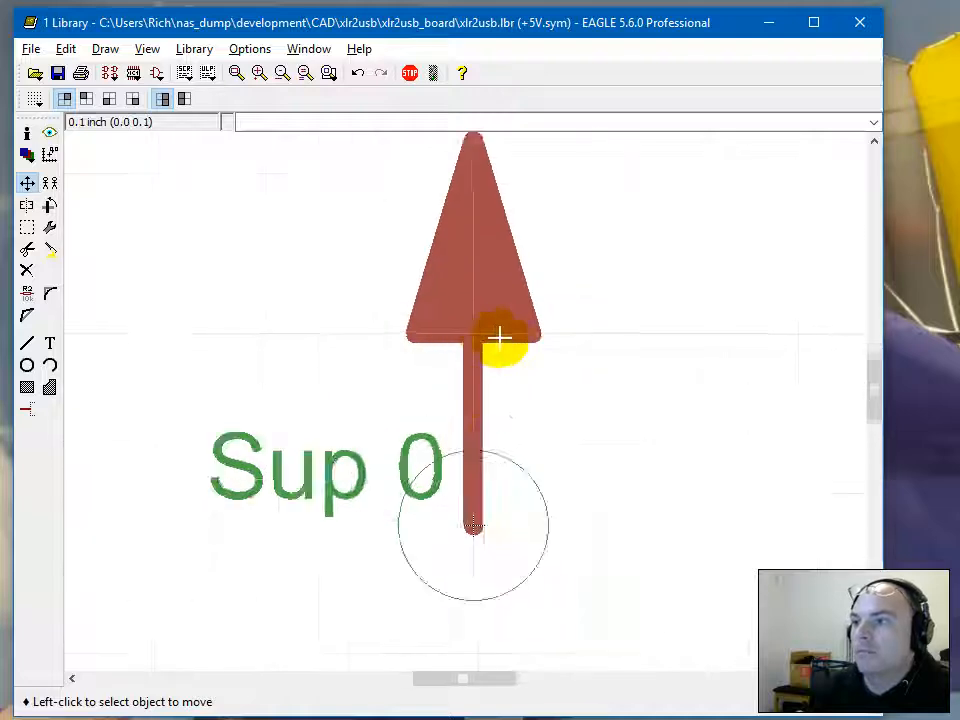
# Place the text +5V on the Symbols layer beside the arrowhead at (0.05 0.14) and save the library.
pyautogui.scroll(-3, 507, 306)
pyautogui.write('text')
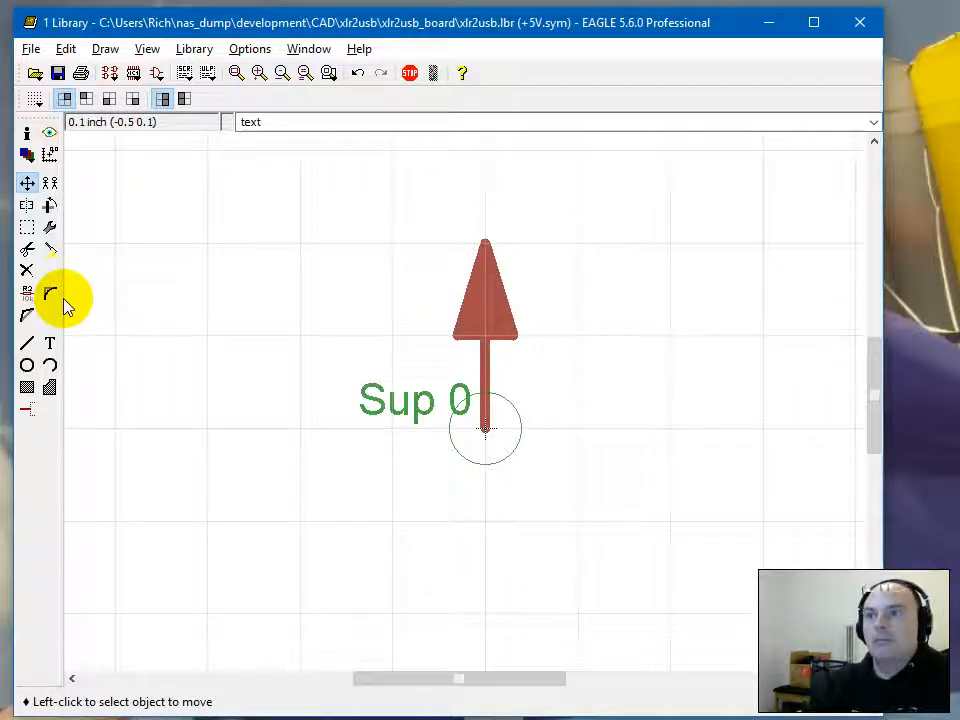
pyautogui.press('Return')
pyautogui.write('+5V')
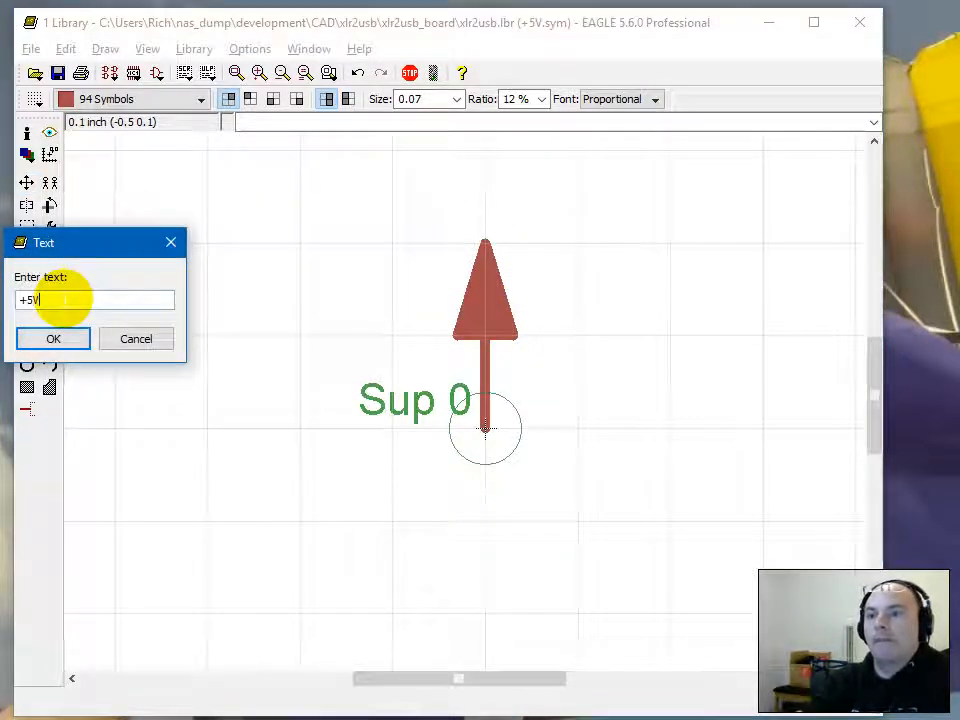
pyautogui.press('Return')
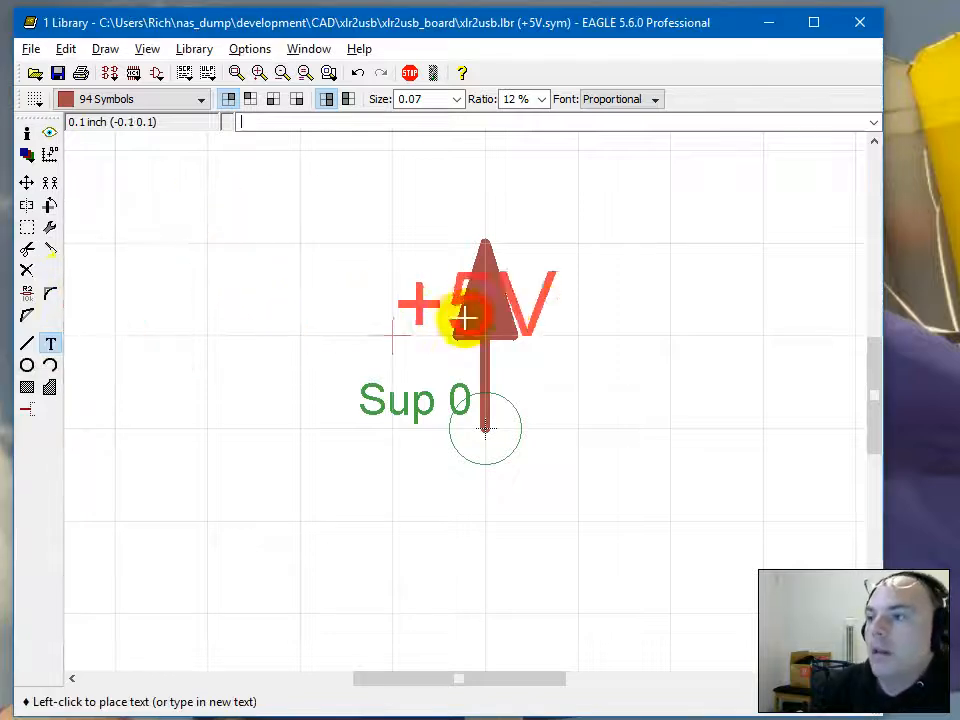
pyautogui.click(150, 103)
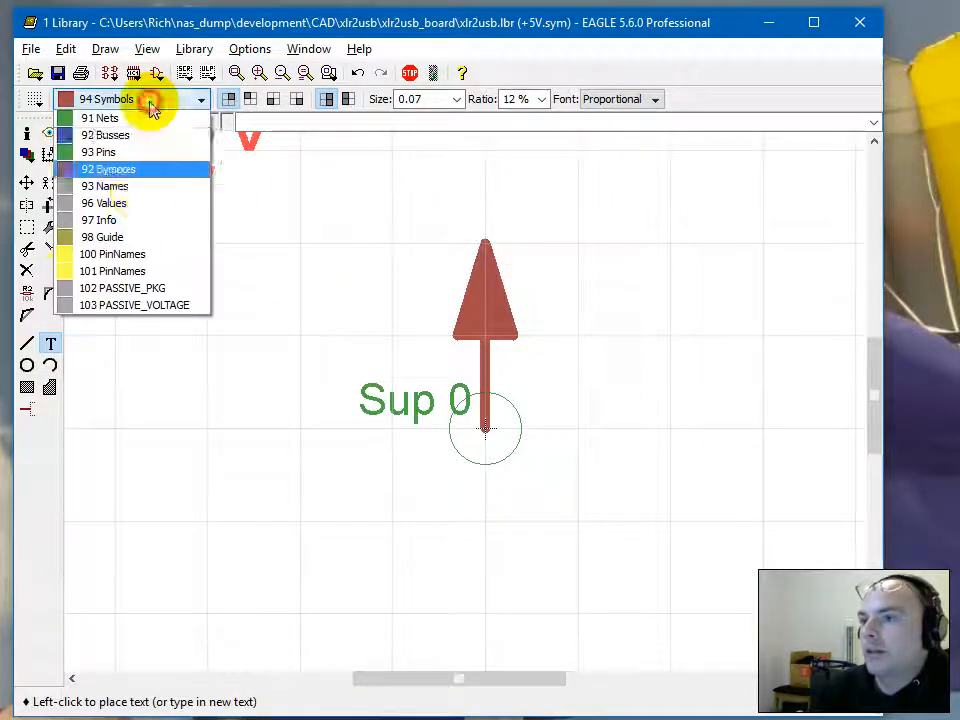
pyautogui.click(154, 97)
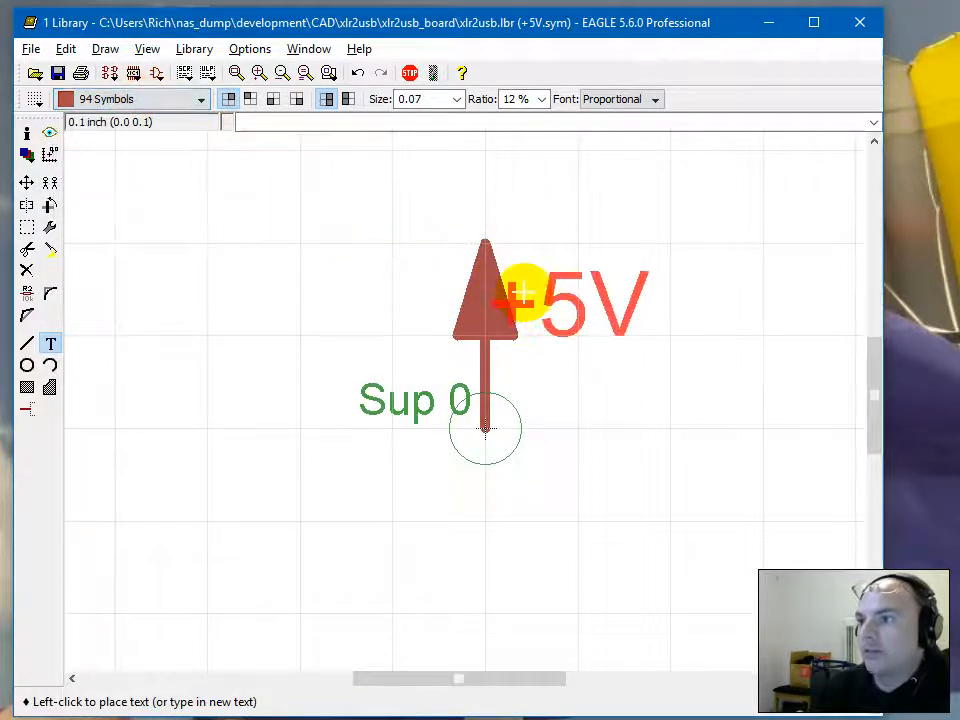
pyautogui.press('alt')
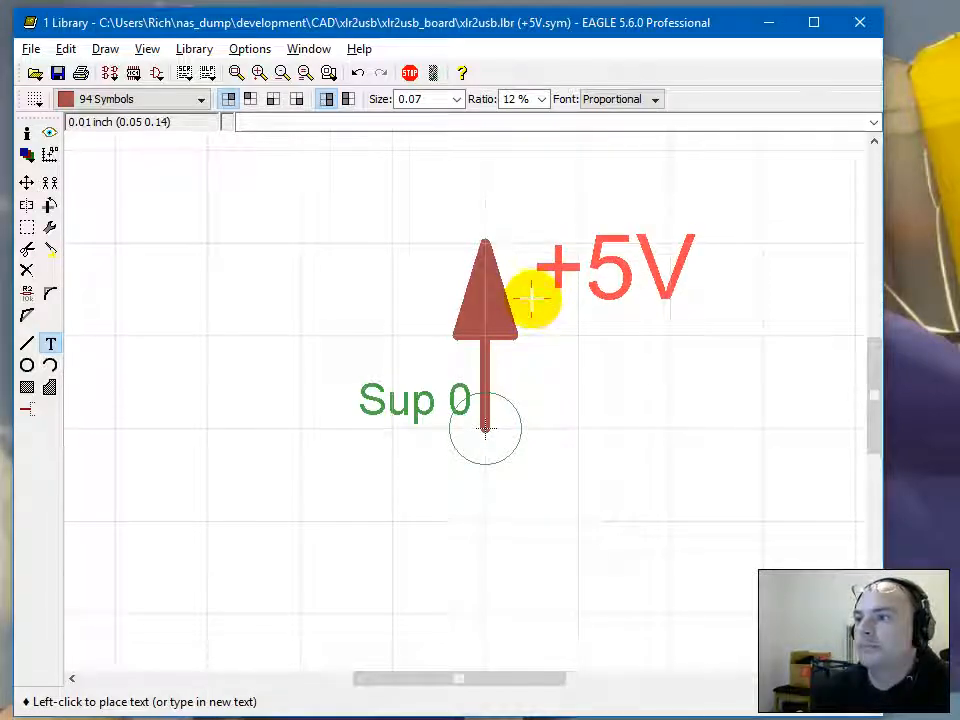
pyautogui.click(531, 297)
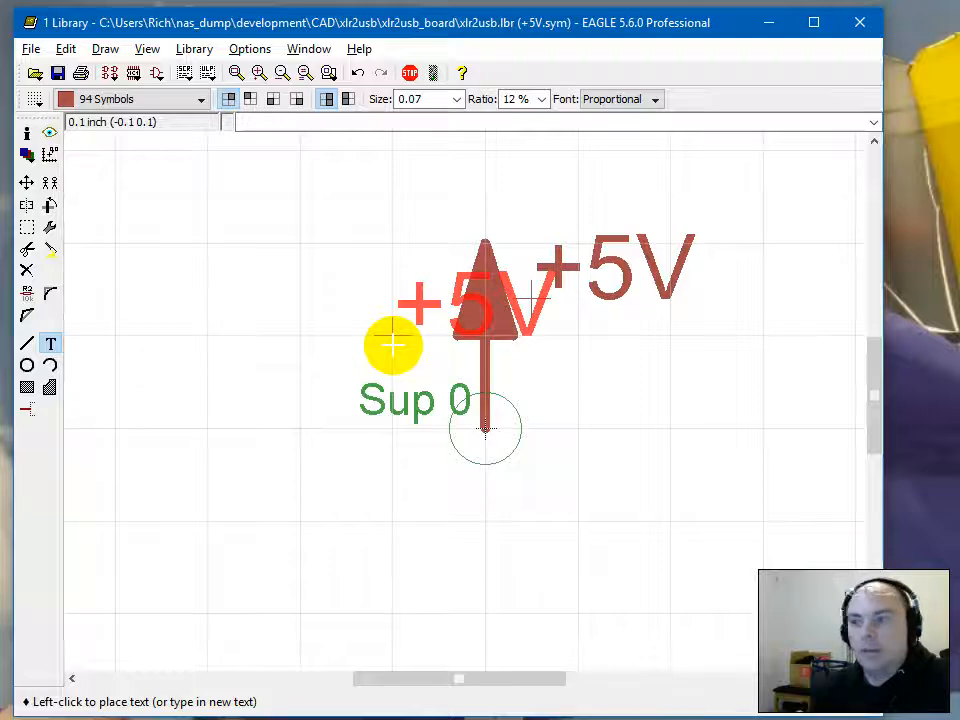
pyautogui.press('Escape')
pyautogui.press('Escape')
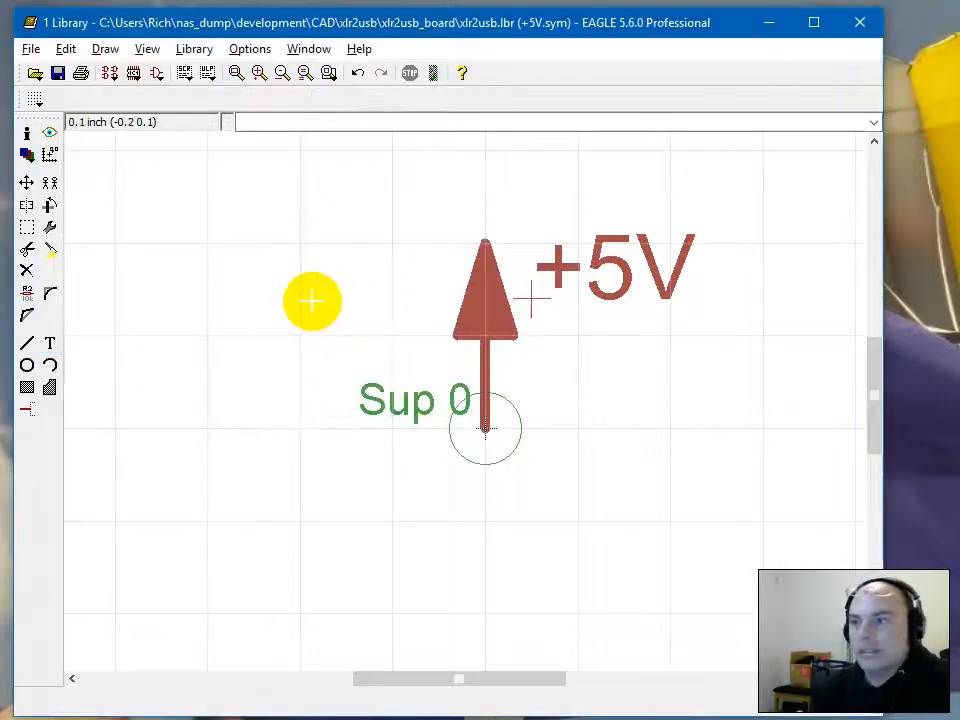
pyautogui.hotkey('ctrl', 's')
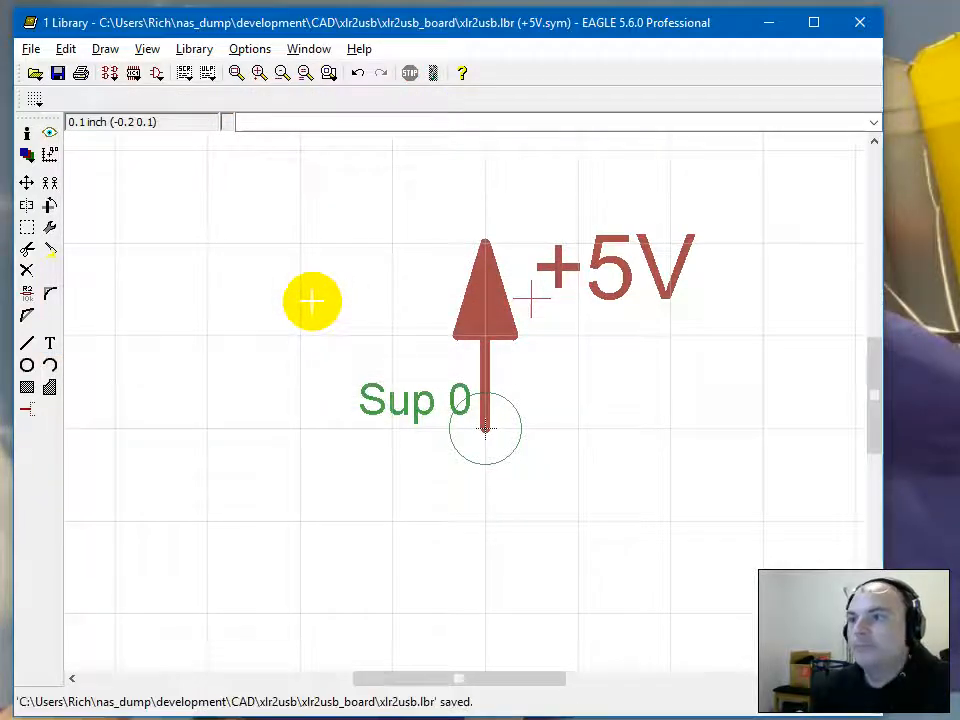
# Create a new device named +5V in the library.
pyautogui.click(108, 73)
pyautogui.write('+')
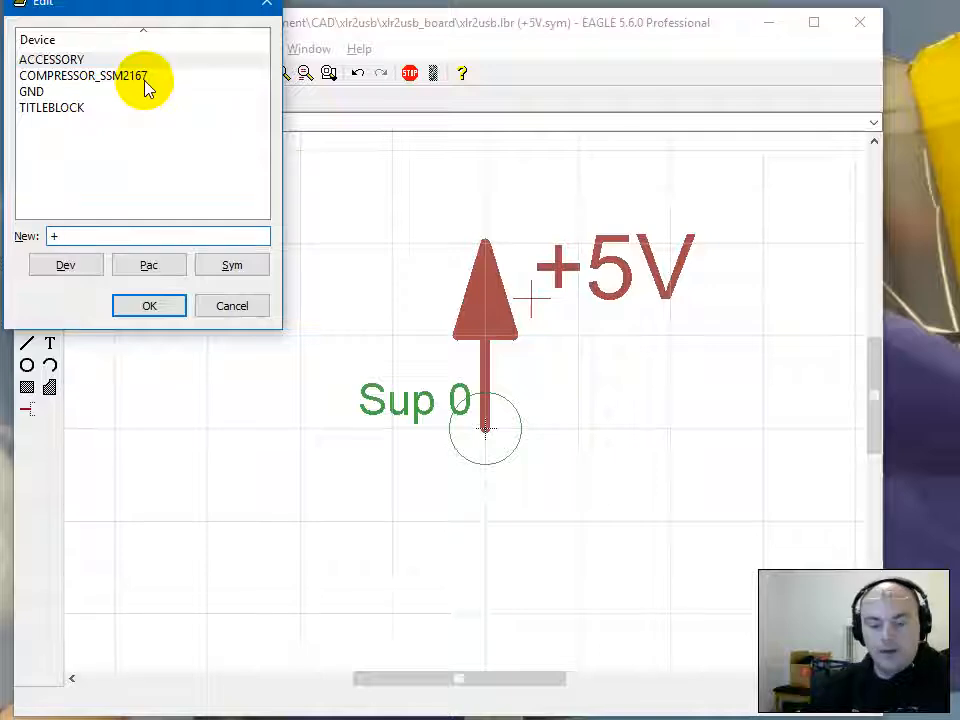
pyautogui.write('5V')
pyautogui.press('Return')
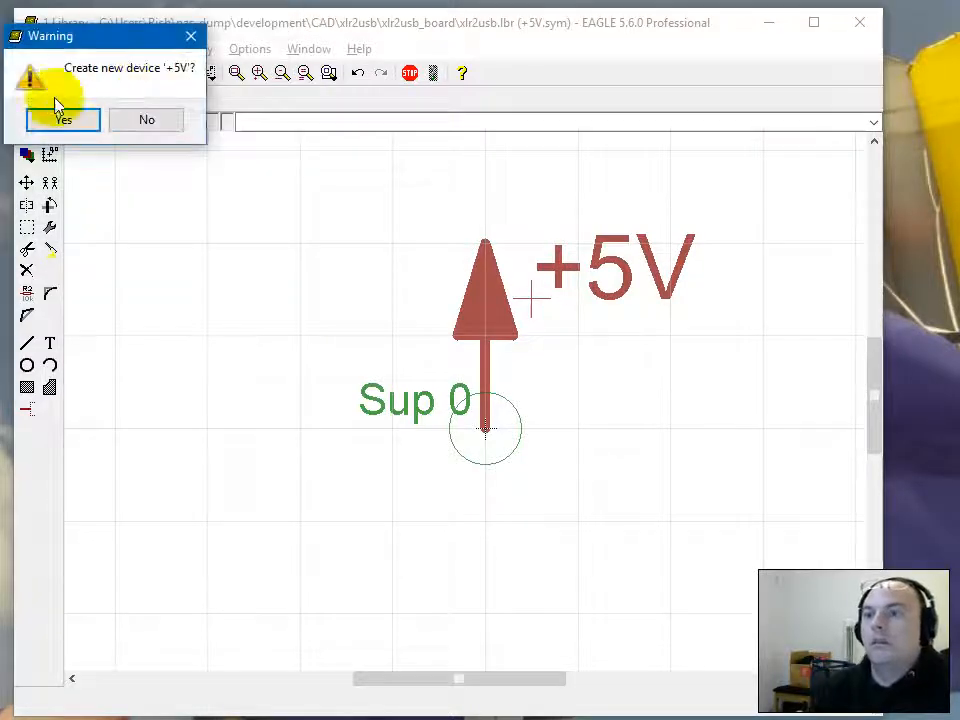
pyautogui.click(47, 120)
# Add the +5V symbol to the new device and place it at the origin.
pyautogui.click(50, 228)
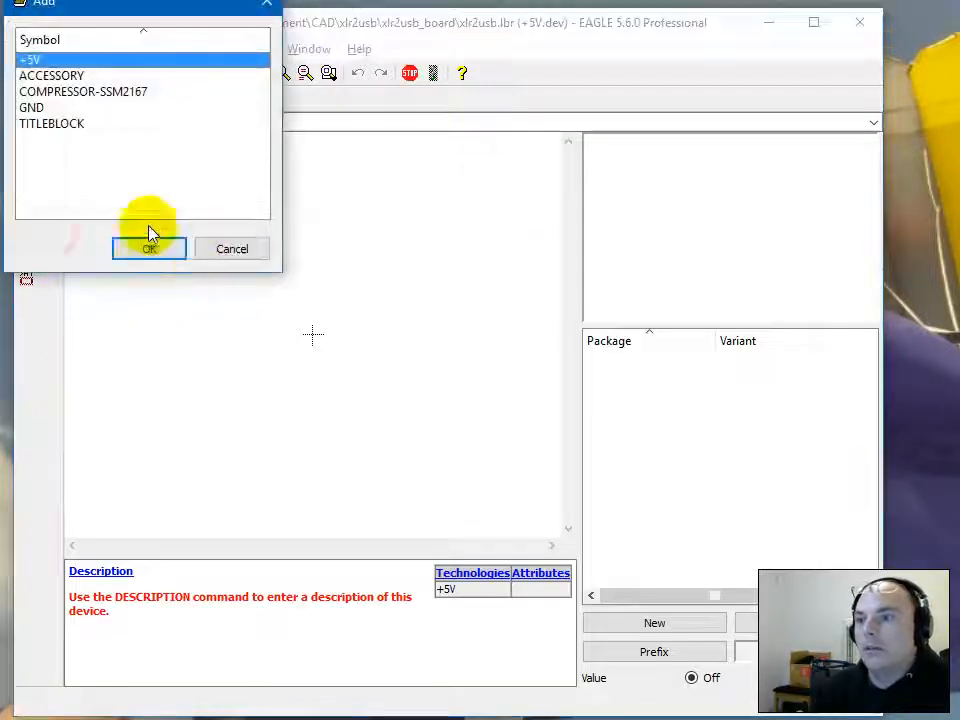
pyautogui.doubleClick(58, 63)
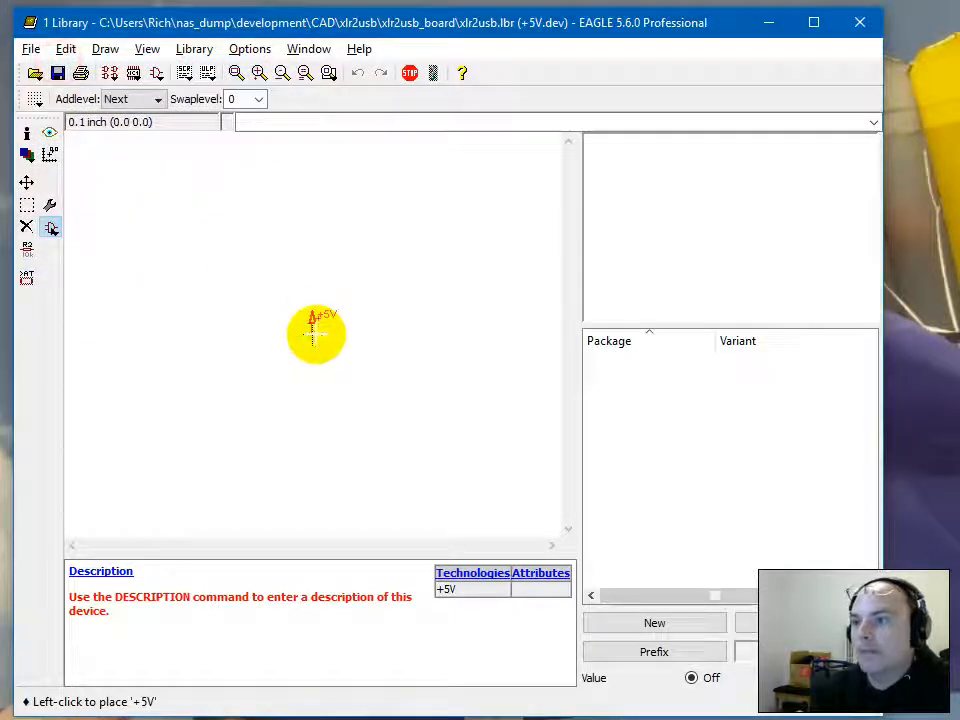
pyautogui.click(314, 332)
pyautogui.press('Escape')
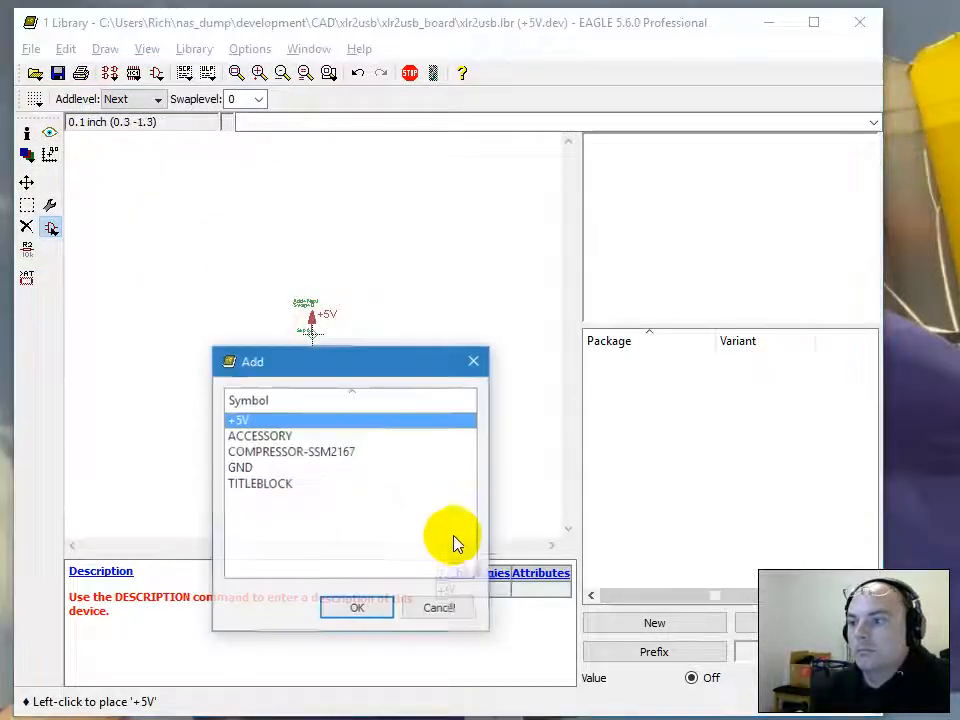
# Add an attribute named DO_NOT_BOM with the value TRUE to the +5V device.
pyautogui.click(527, 573)
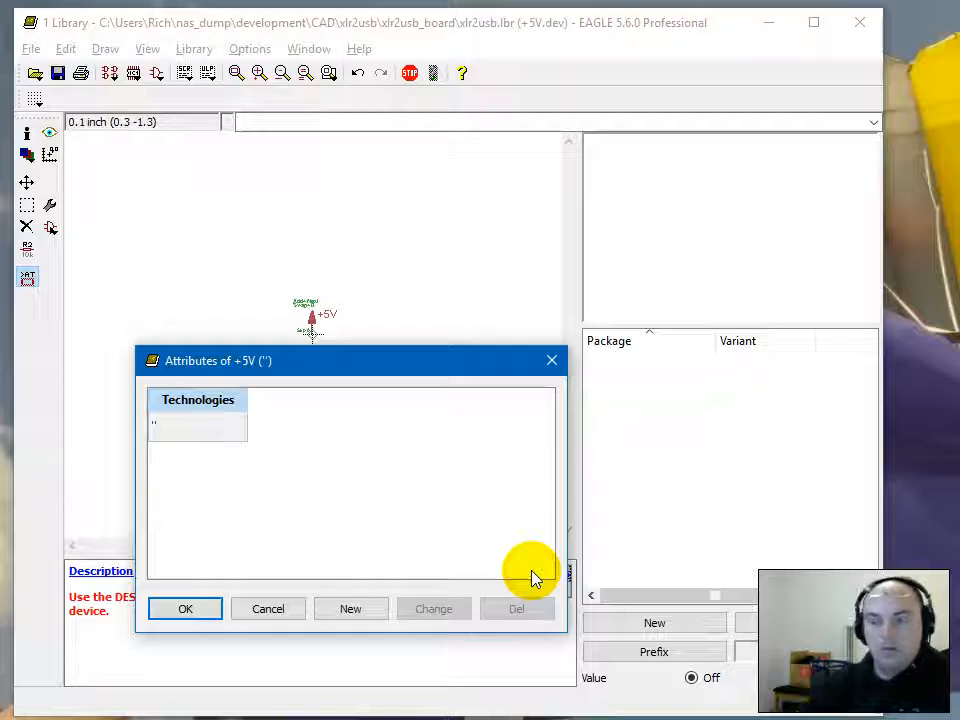
pyautogui.press('Tab')
pyautogui.press('Tab')
pyautogui.press('space')
pyautogui.write('DO')
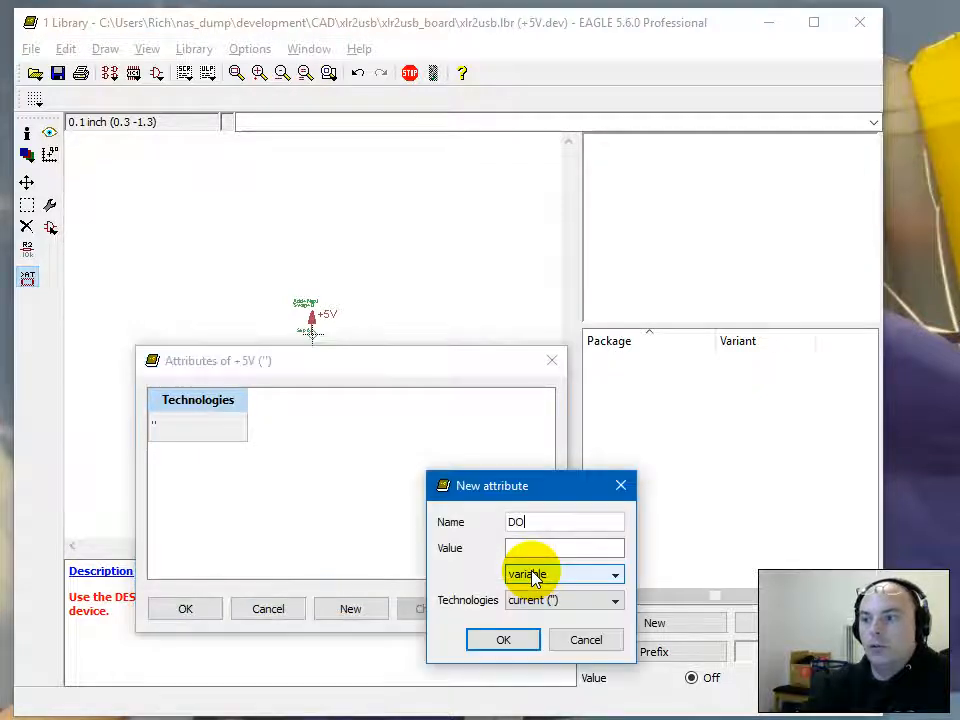
pyautogui.write('_N')
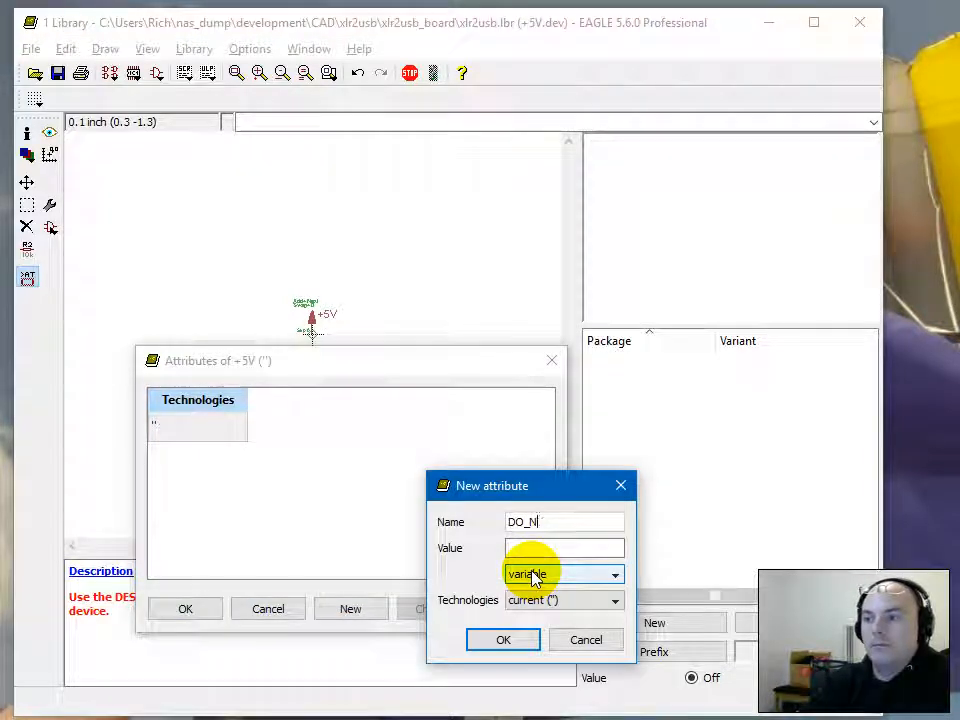
pyautogui.write('OT_BO')
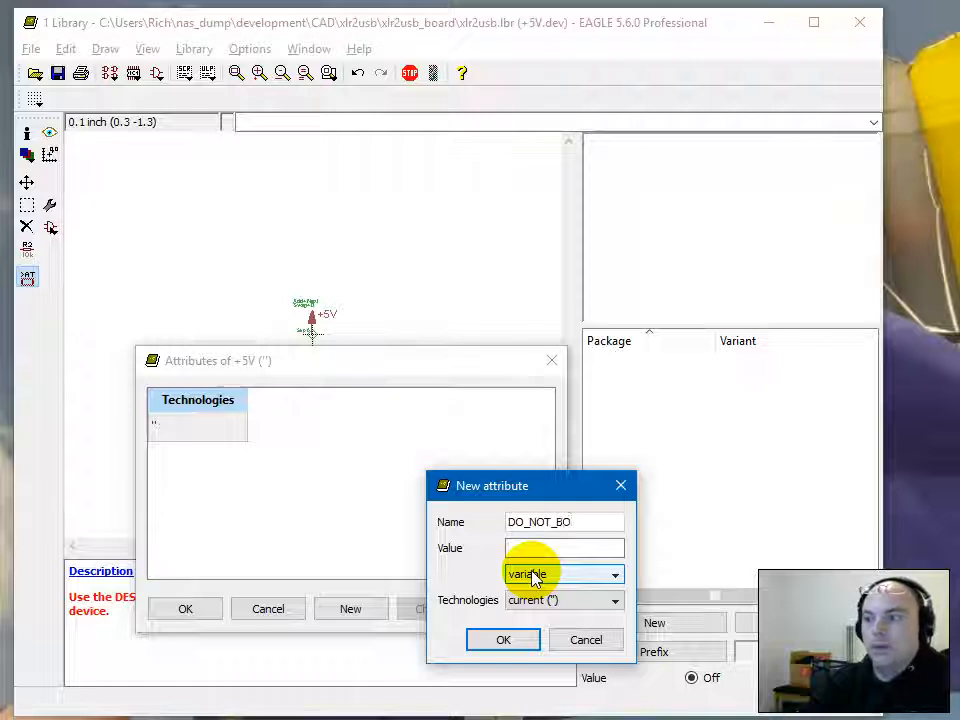
pyautogui.write('M')
pyautogui.write('T')
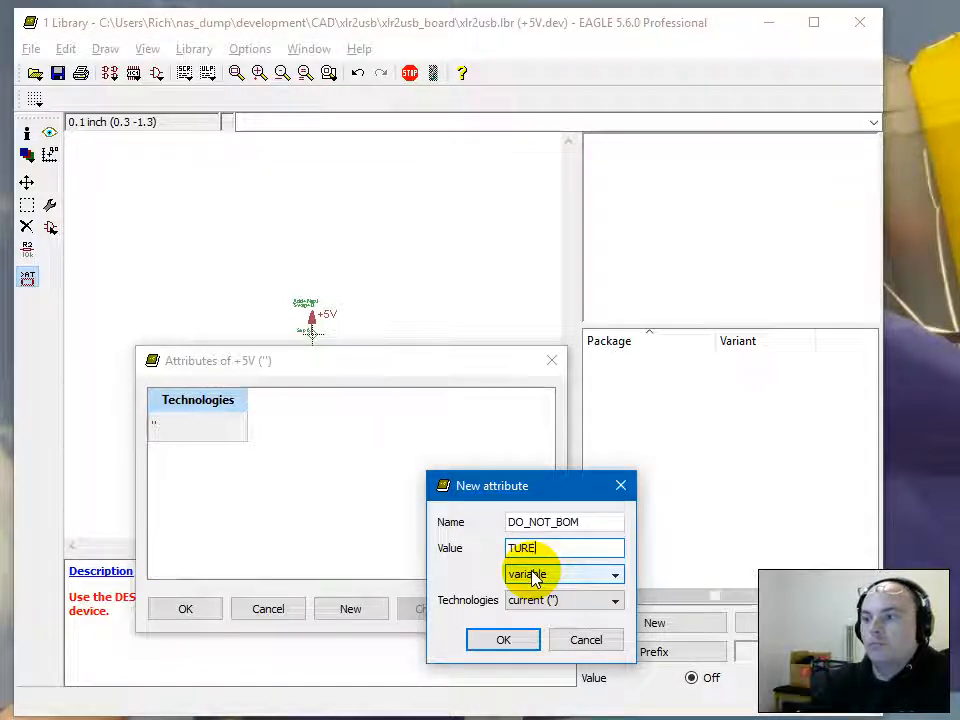
pyautogui.write('URE')
pyautogui.press('Return')
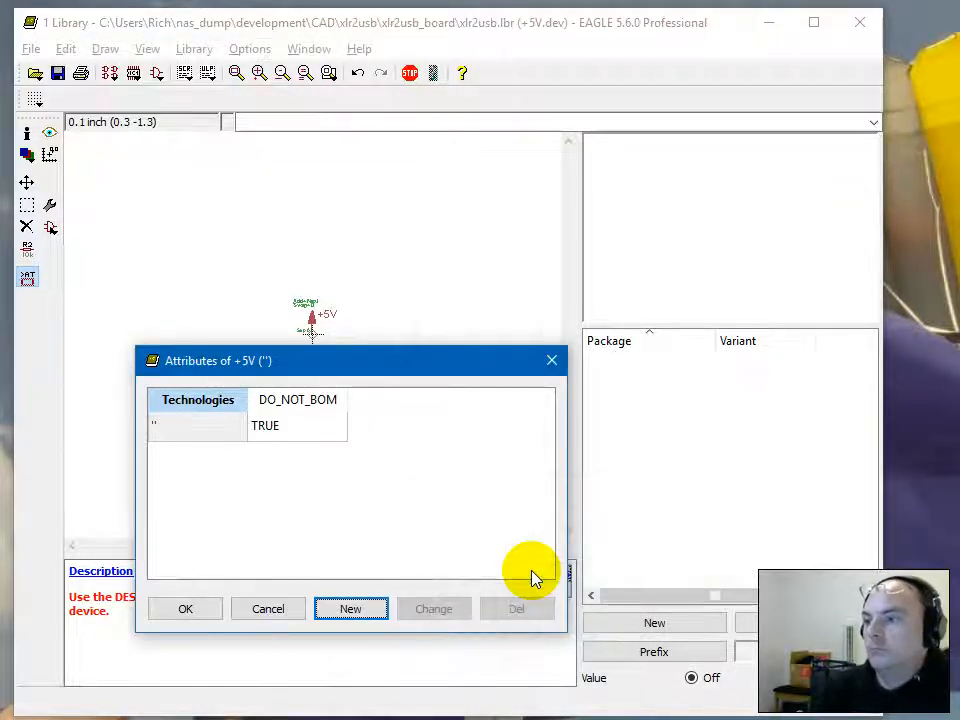
pyautogui.click(183, 610)
# Set the +5V device's prefix to SUP.
pyautogui.click(636, 651)
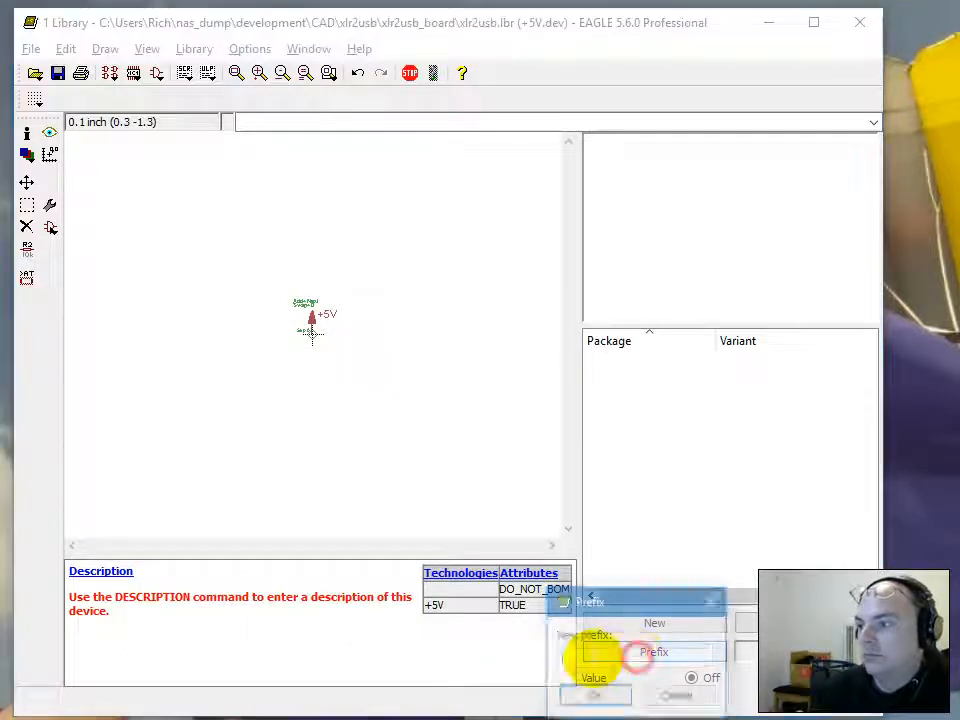
pyautogui.write('SUP')
pyautogui.press('Return')
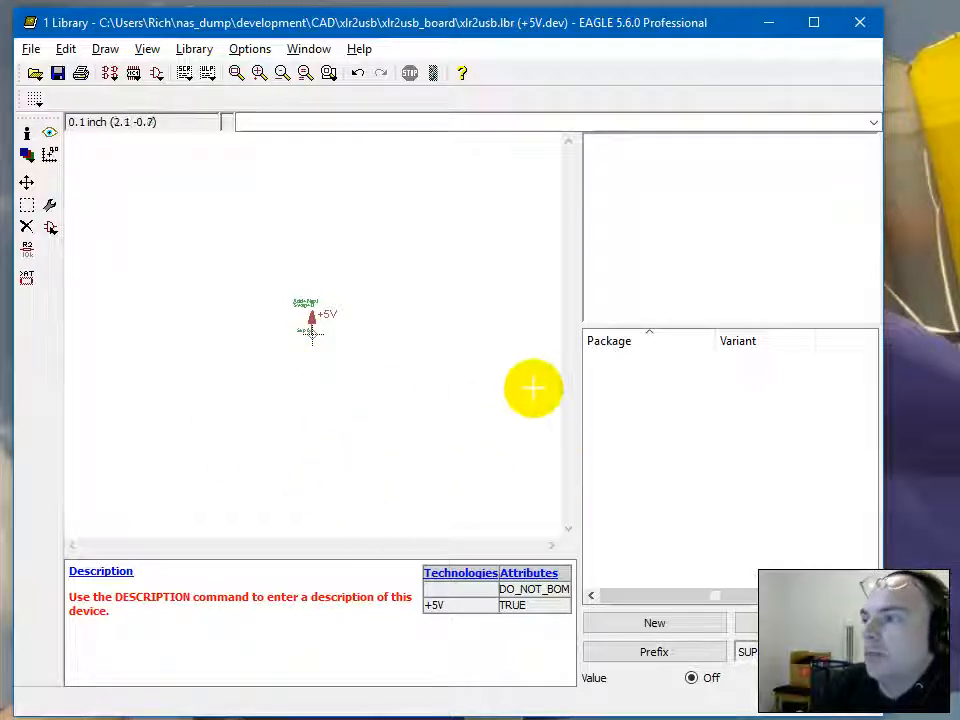
pyautogui.scroll(4, 320, 325)
pyautogui.scroll(-1, 312, 312)
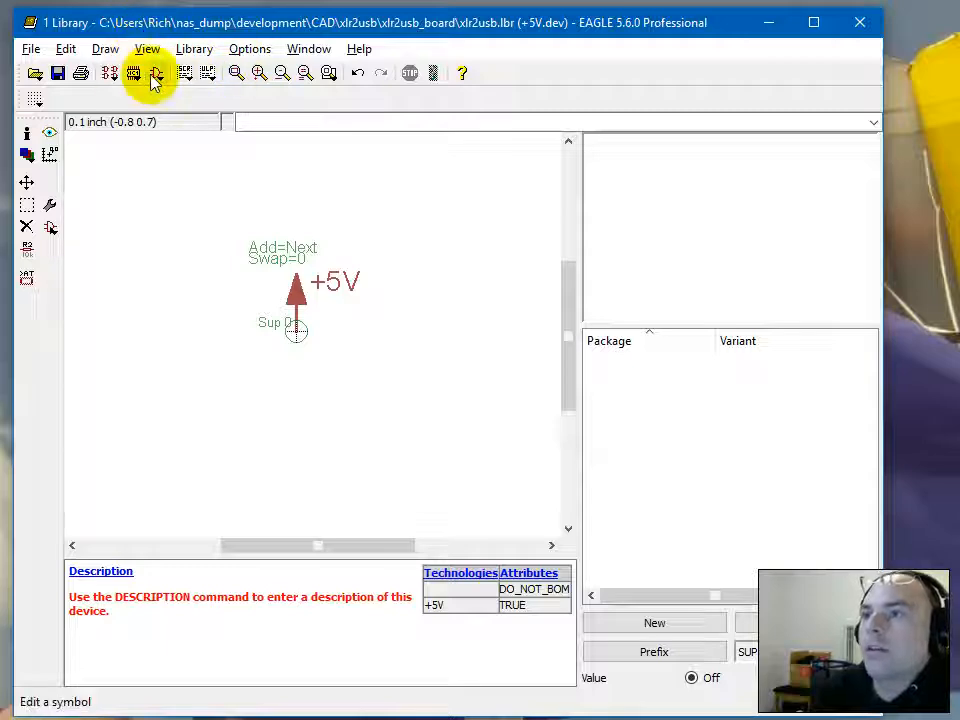
# Open the GND device, go into its symbol and inspect the supply pin's name and direction.
pyautogui.click(109, 73)
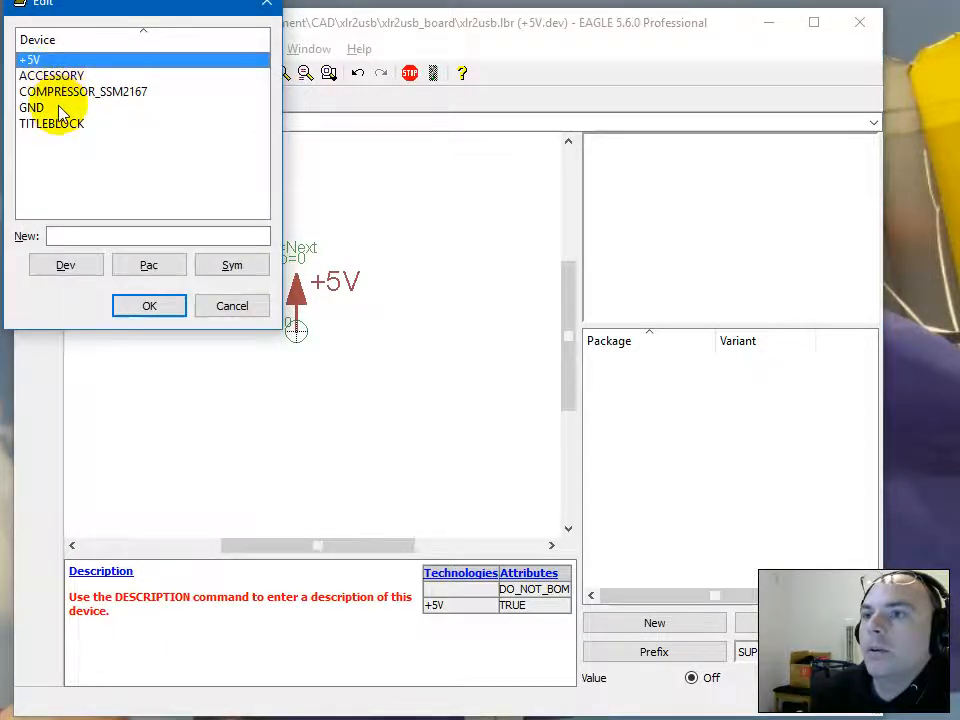
pyautogui.doubleClick(40, 107)
pyautogui.rightClick(370, 373)
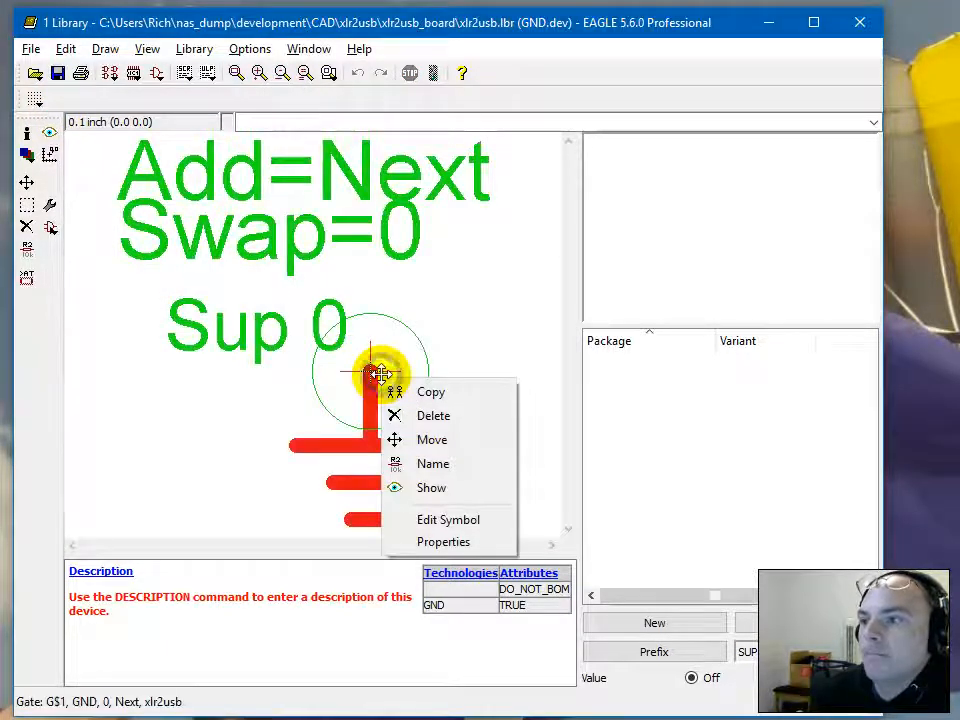
pyautogui.click(422, 520)
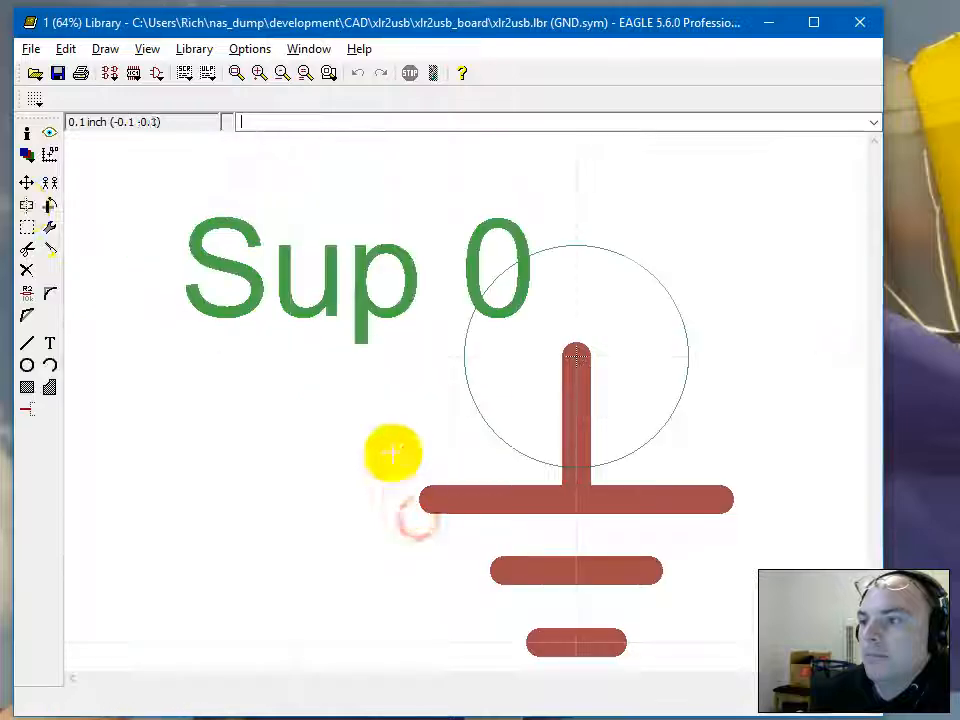
pyautogui.click(50, 133)
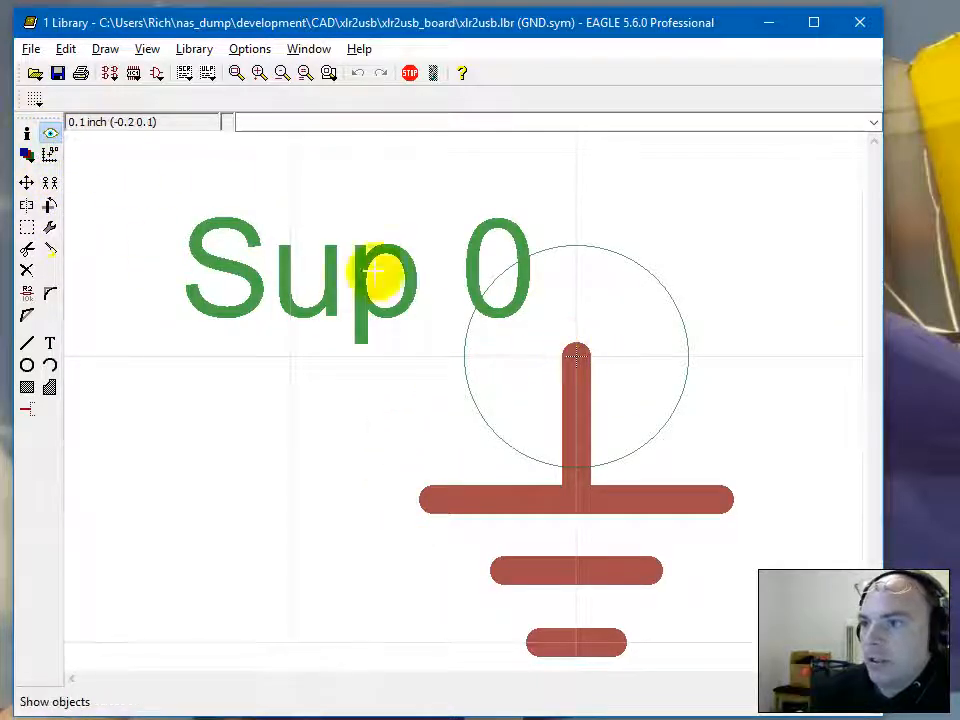
pyautogui.click(575, 356)
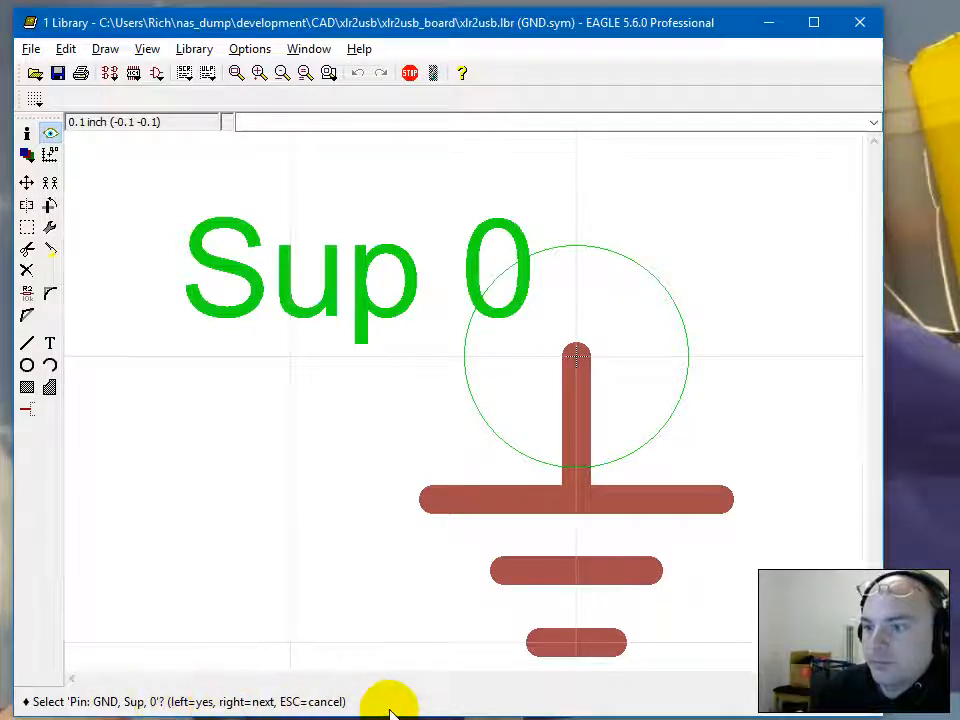
pyautogui.click(410, 72)
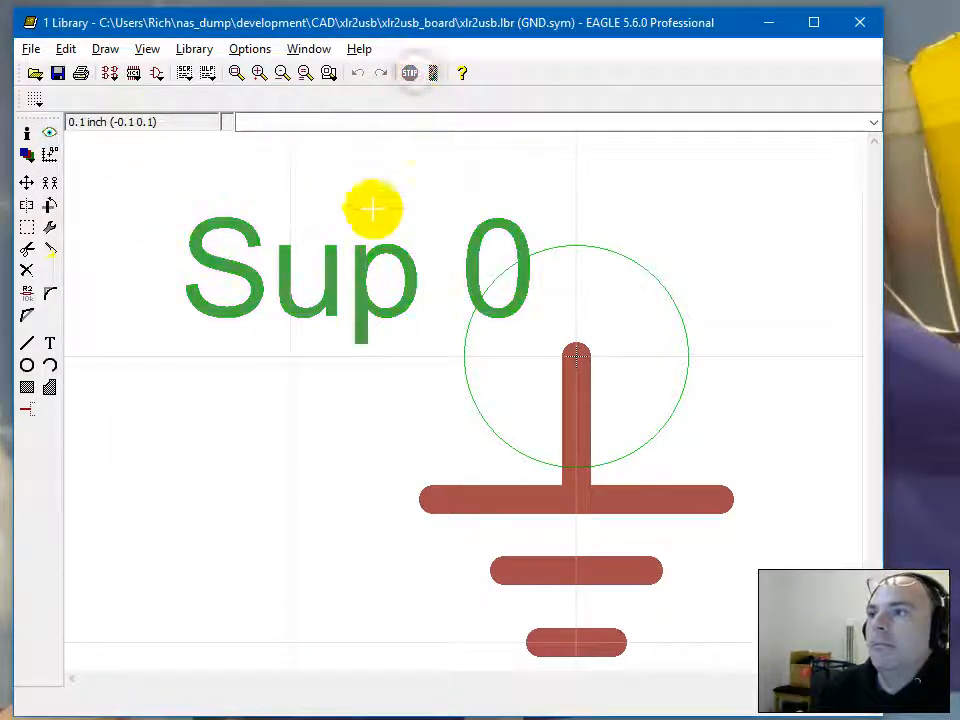
# Save the library with the completed +5V device.
pyautogui.scroll(-2, 221, 241)
pyautogui.scroll(2, 225, 279)
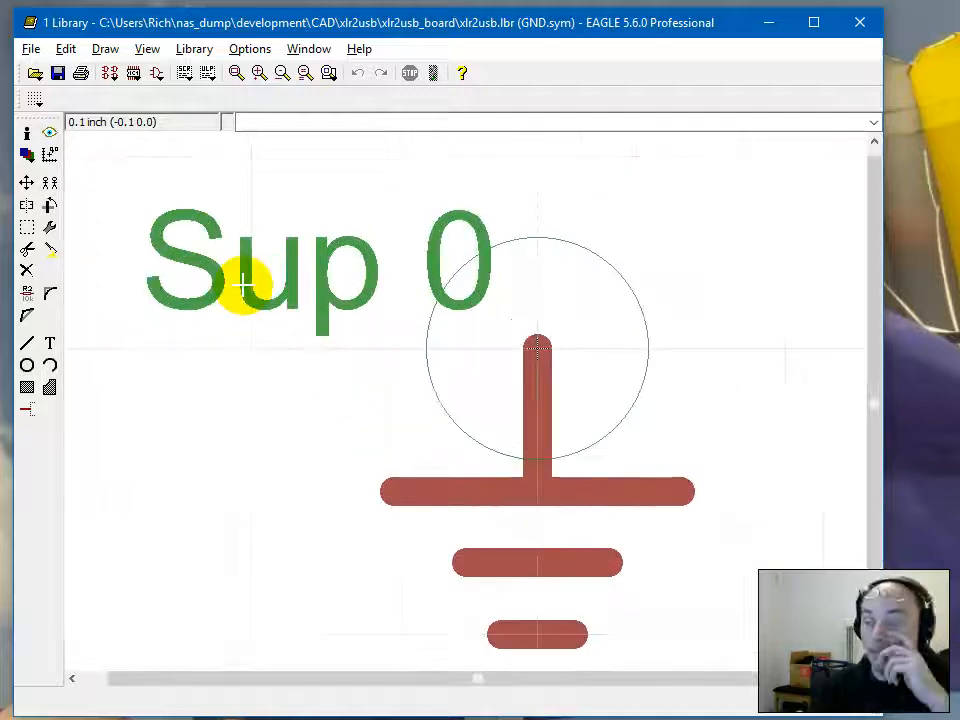
pyautogui.hotkey('ctrl', 's')
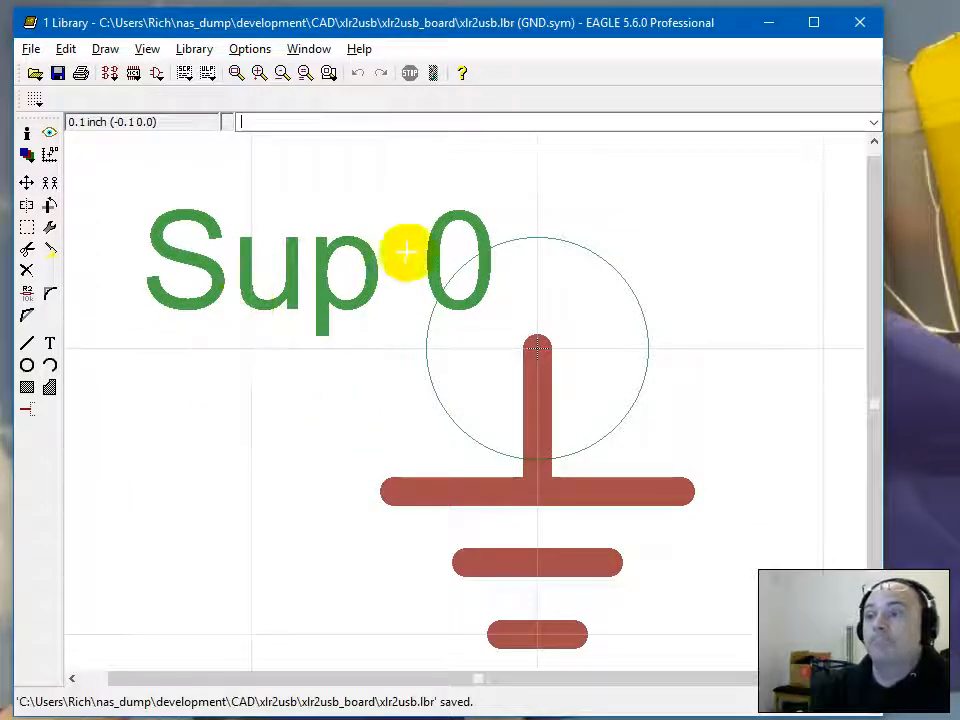
# Try to add another pin to the GND symbol.
pyautogui.scroll(-1, 365, 281)
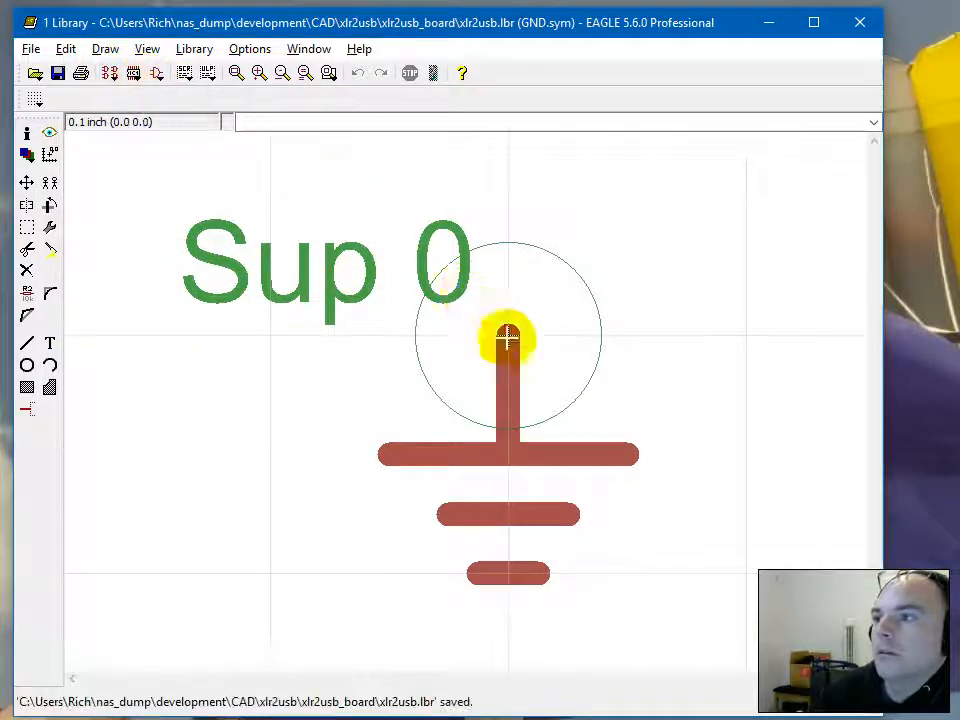
pyautogui.click(27, 408)
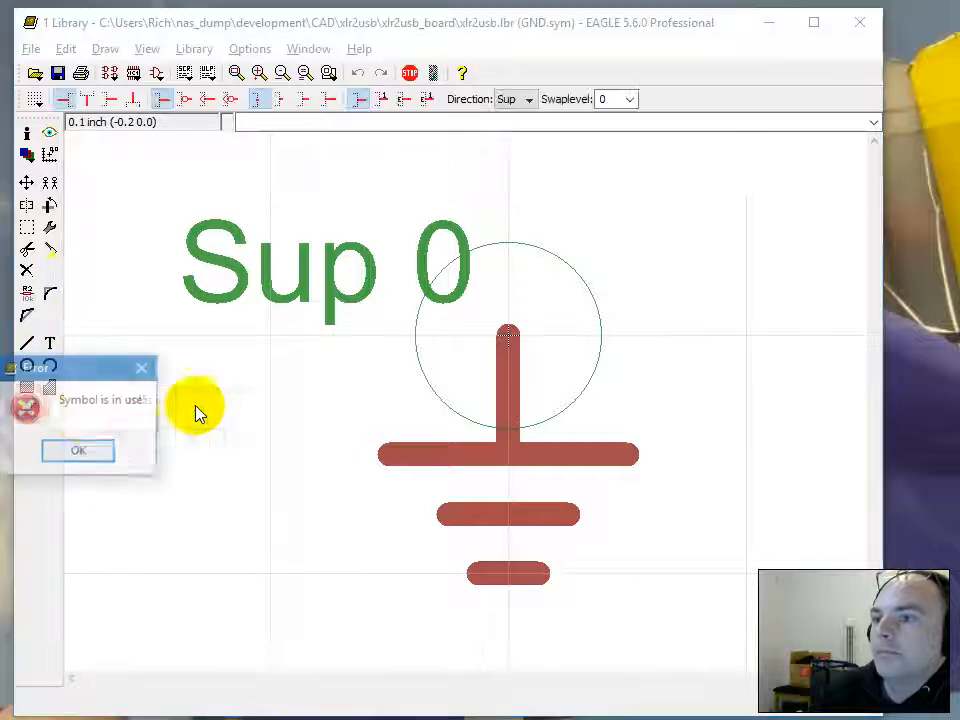
pyautogui.click(84, 451)
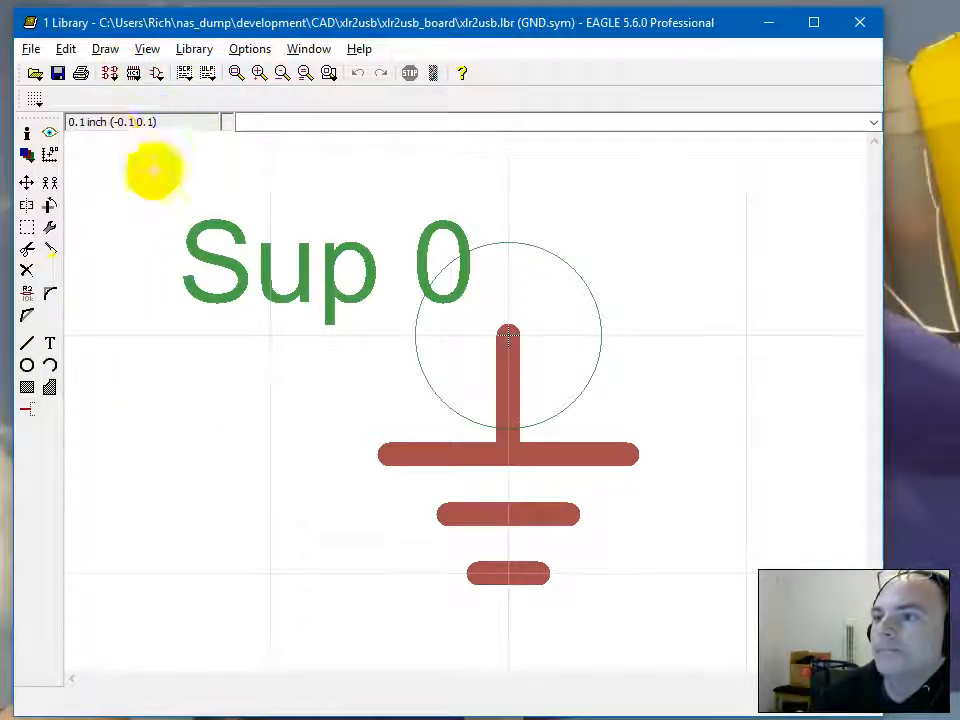
# Open the TITLEBLOCK symbol and try to add a pin to it.
pyautogui.click(156, 73)
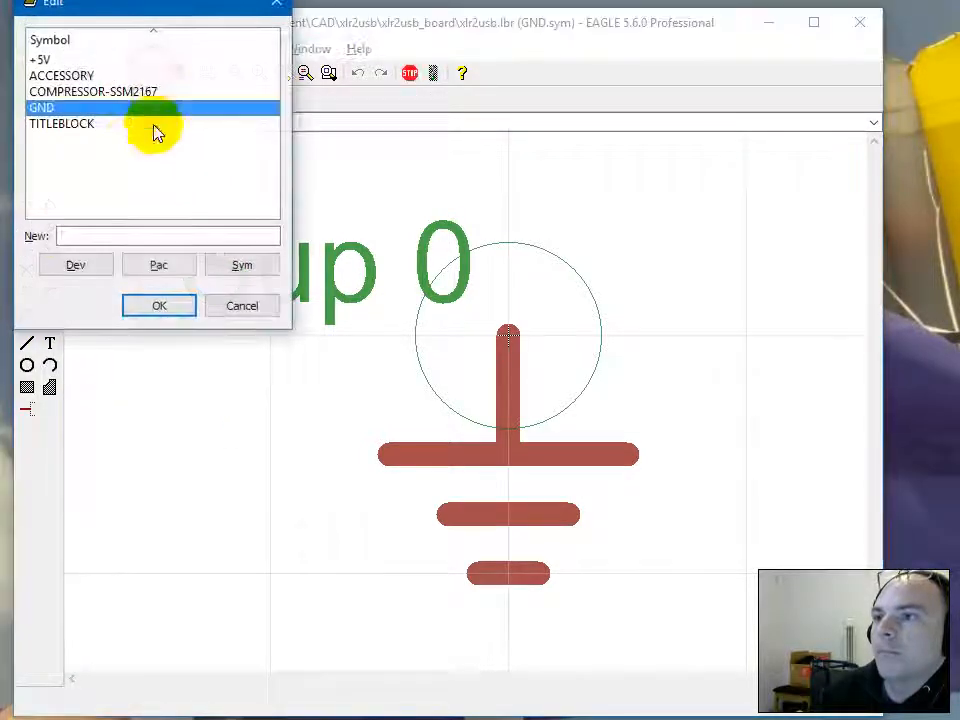
pyautogui.doubleClick(78, 126)
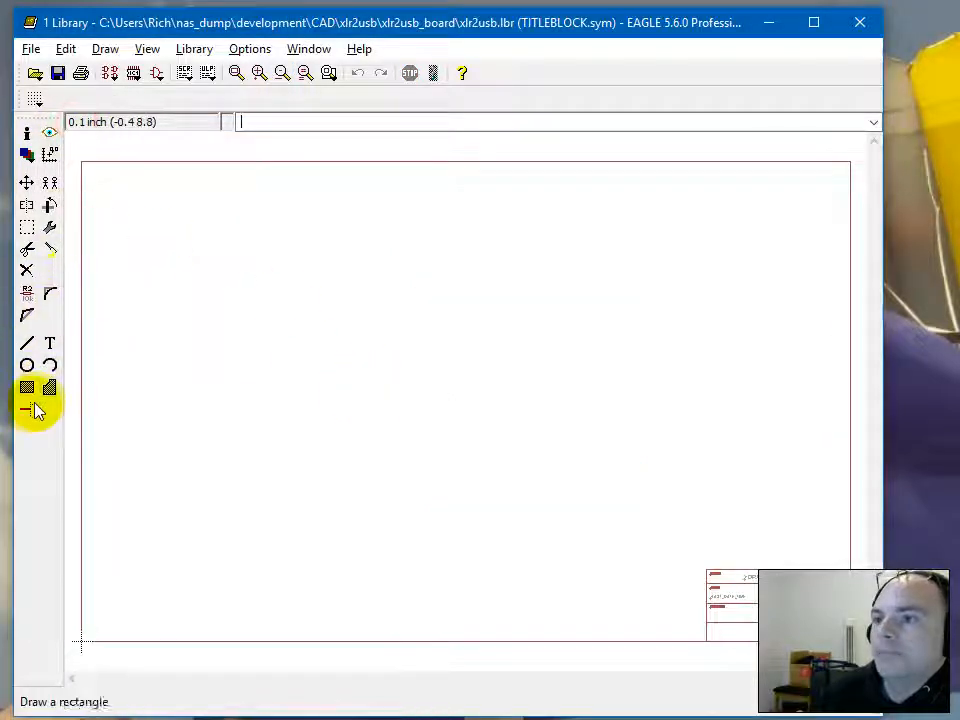
pyautogui.click(27, 408)
pyautogui.click(77, 450)
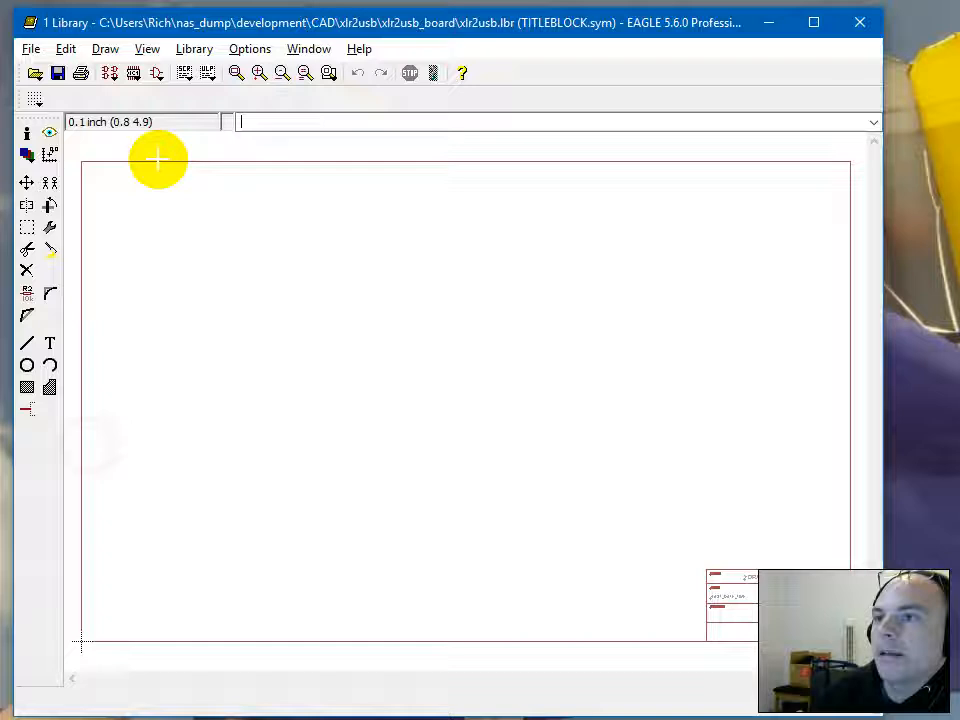
pyautogui.click(158, 73)
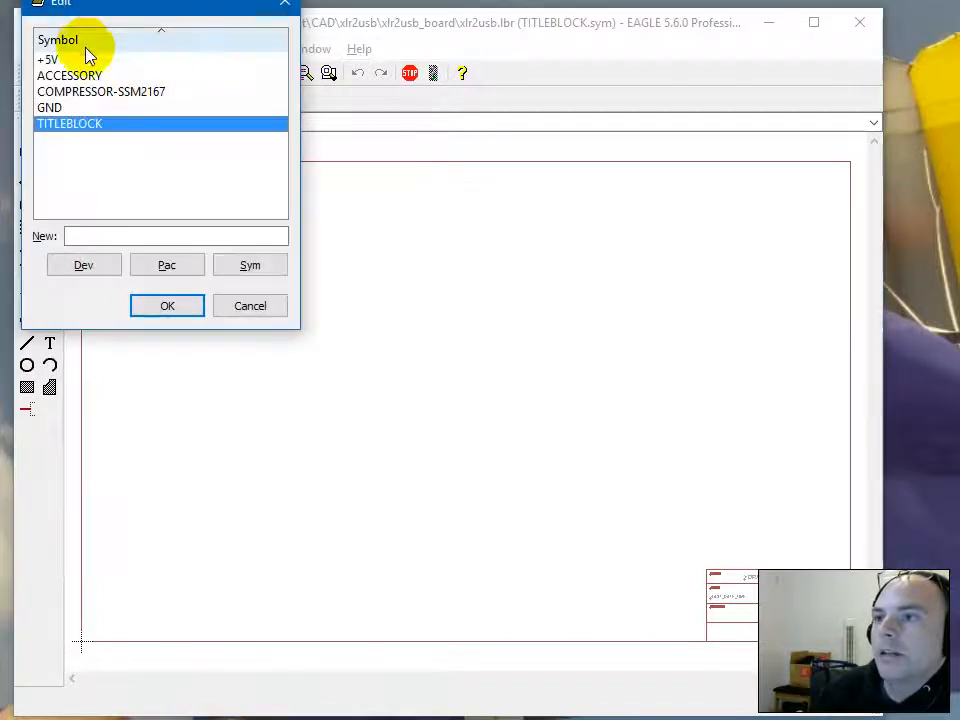
pyautogui.moveTo(223, 12); pyautogui.dragTo(231, 38)
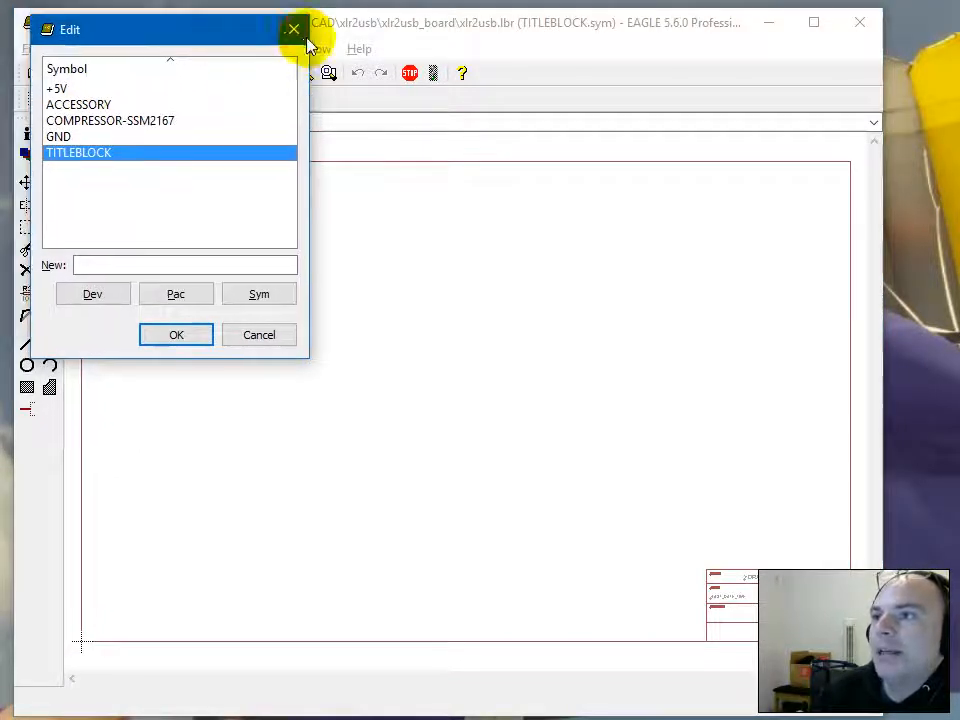
pyautogui.click(291, 28)
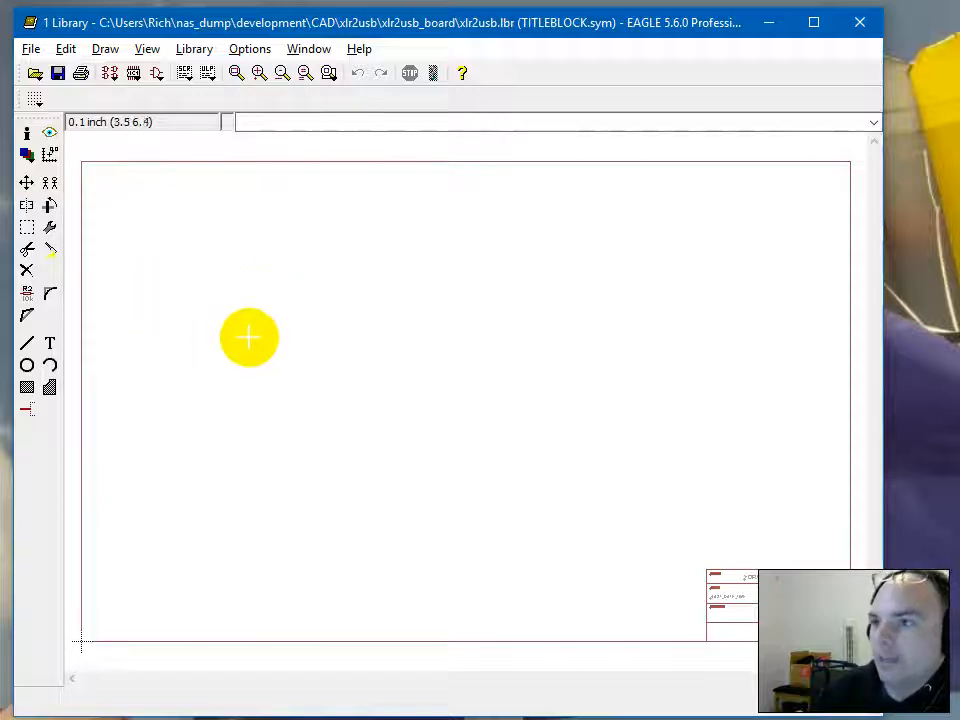
pyautogui.click(110, 73)
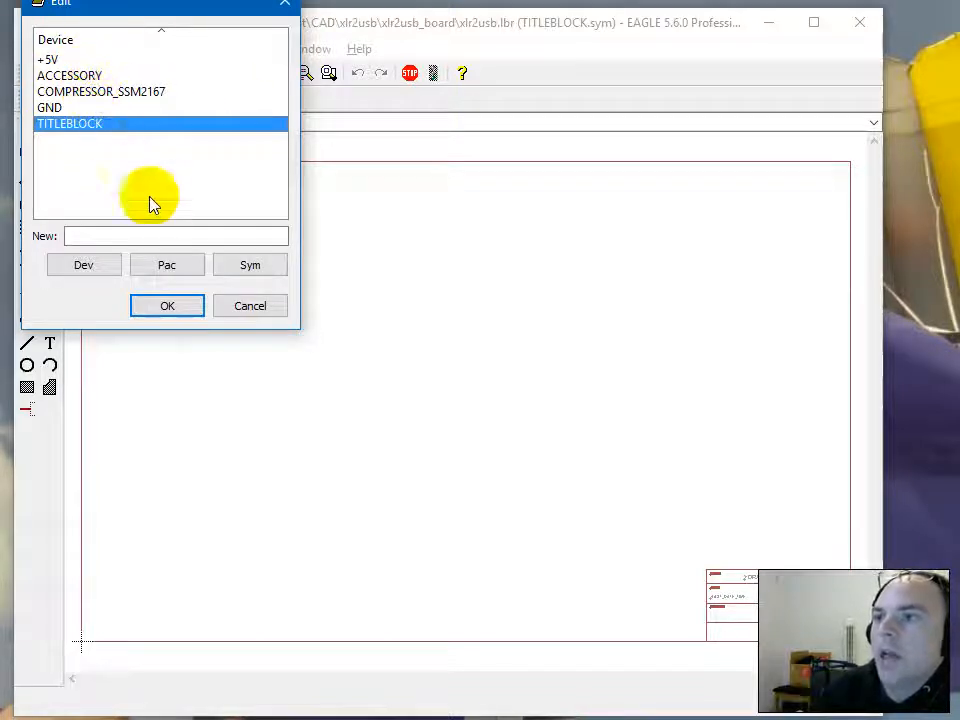
pyautogui.click(250, 310)
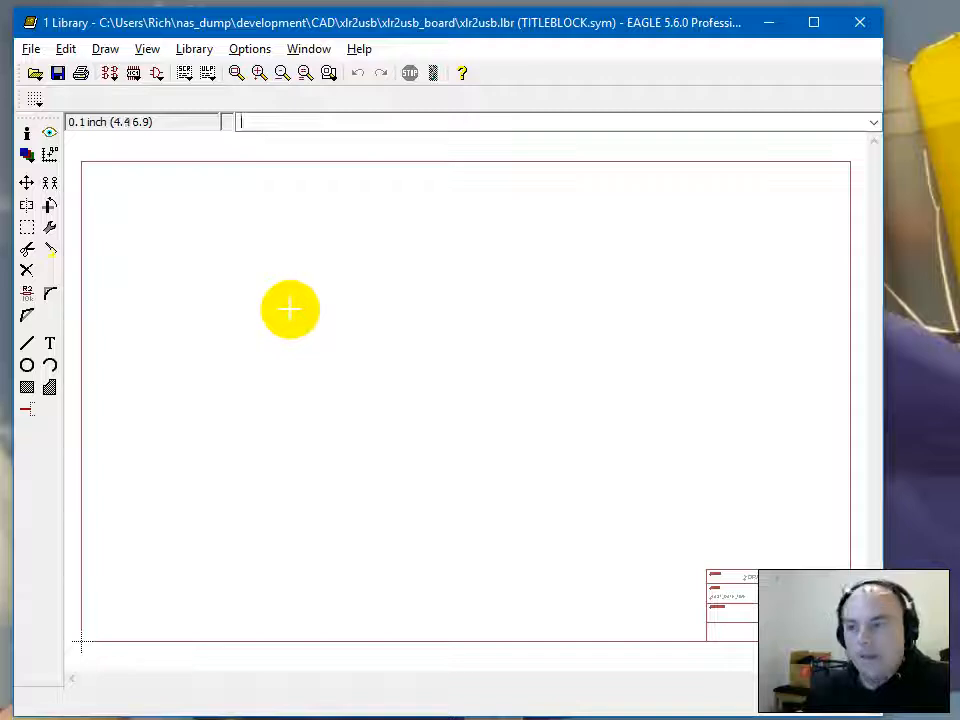
# Create a new symbol named TEMP in the library.
pyautogui.click(160, 74)
pyautogui.click(148, 235)
pyautogui.write('TE')
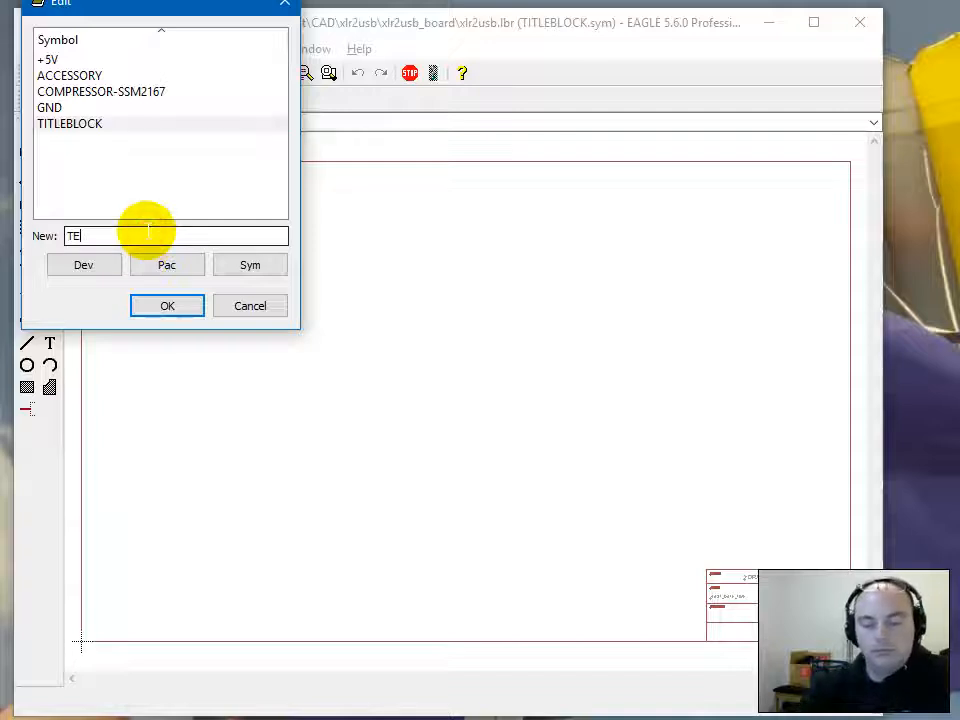
pyautogui.write('MP')
pyautogui.press('Return')
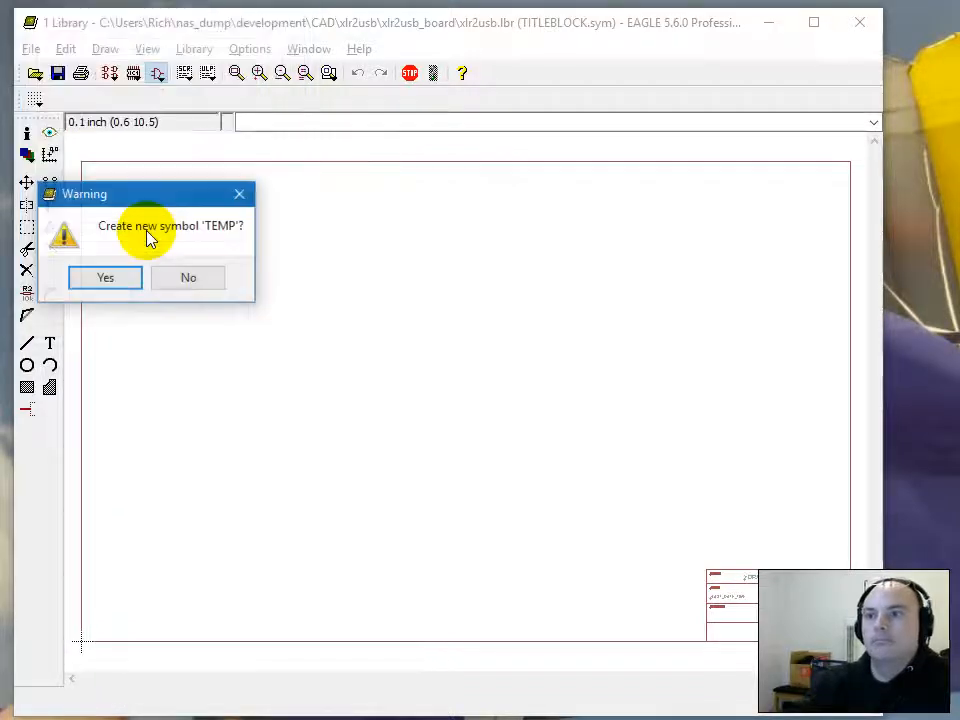
pyautogui.click(130, 273)
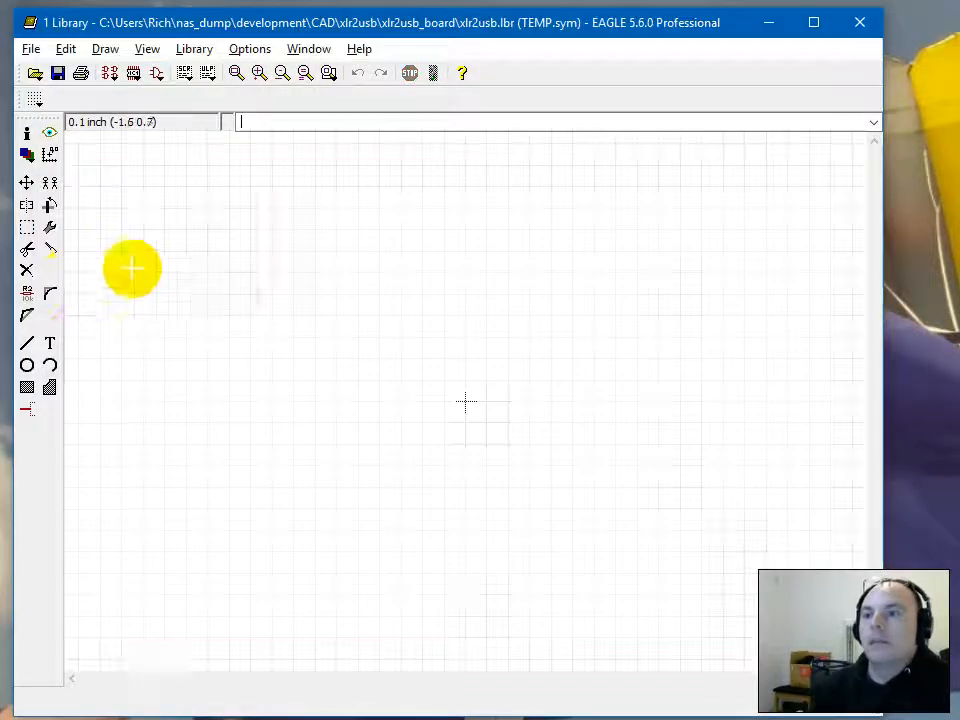
# Start adding a pin to the TEMP symbol and review the available pin direction options.
pyautogui.click(27, 409)
pyautogui.click(512, 101)
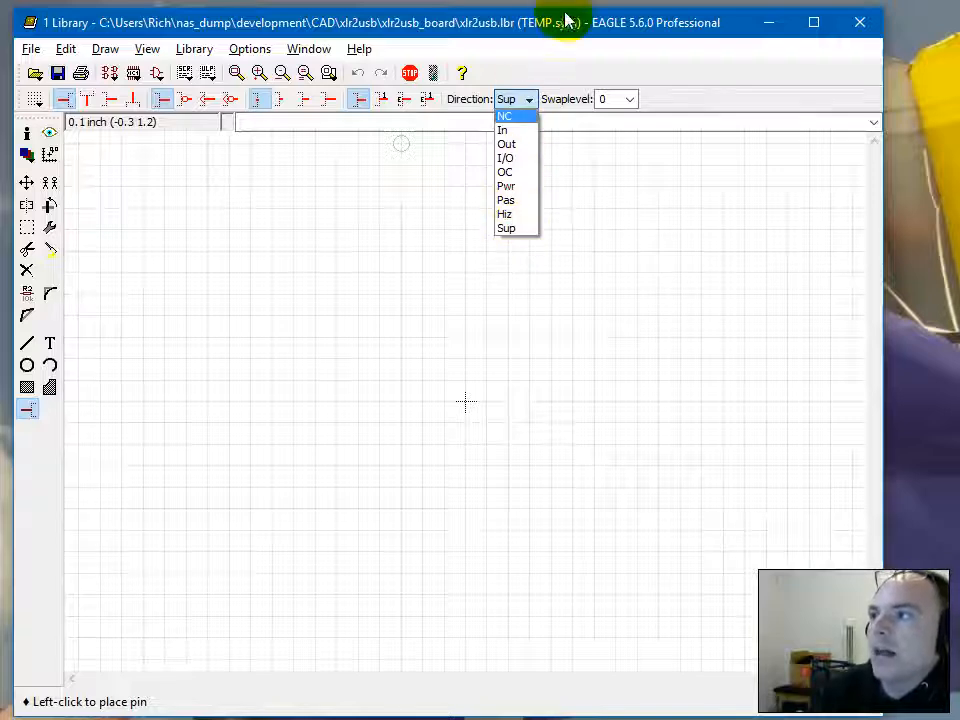
pyautogui.click(572, 55)
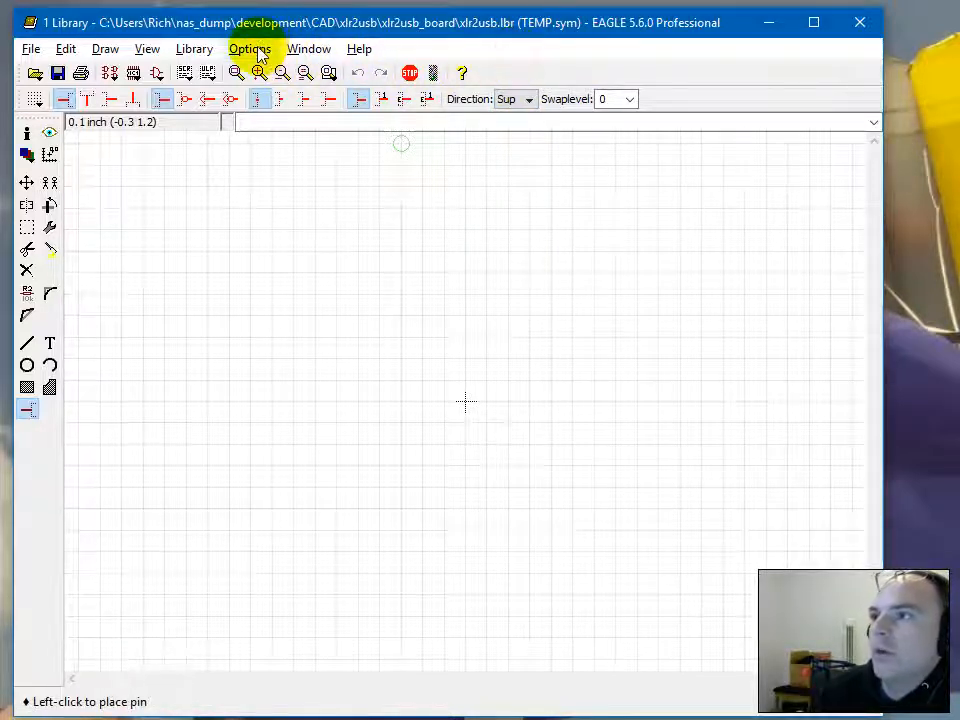
# Remove the TEMP symbol from the library and save the library.
pyautogui.click(194, 48)
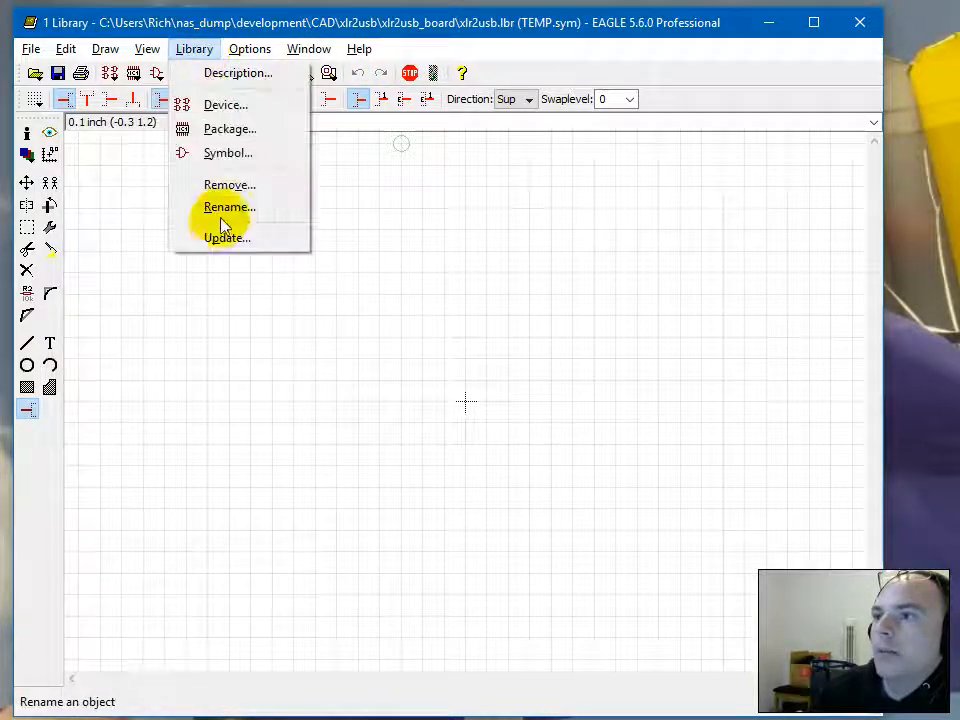
pyautogui.click(233, 186)
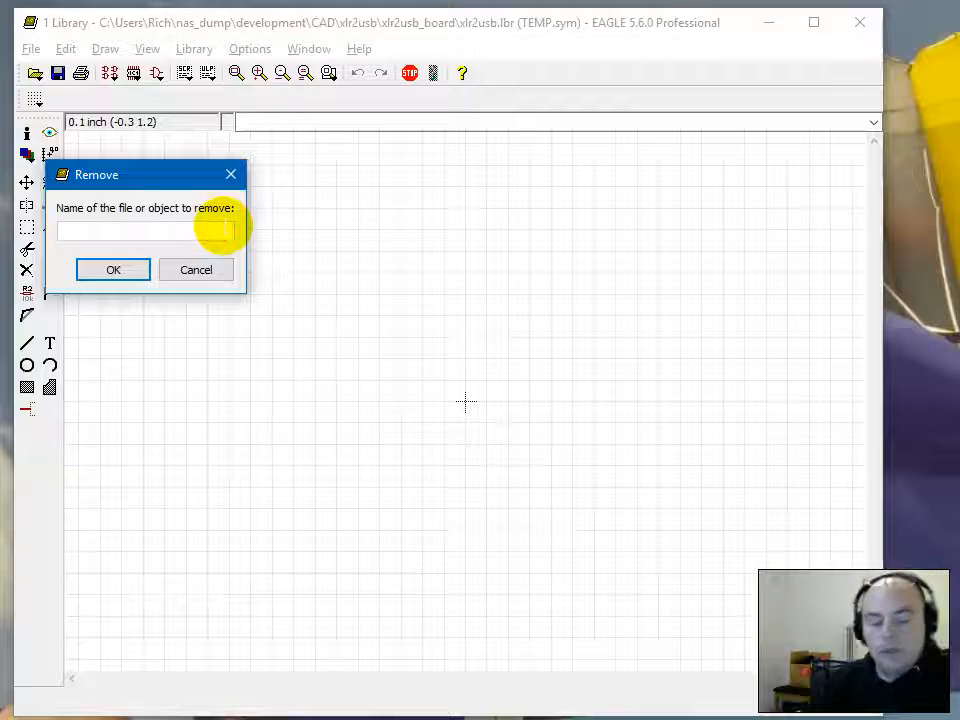
pyautogui.write('temp')
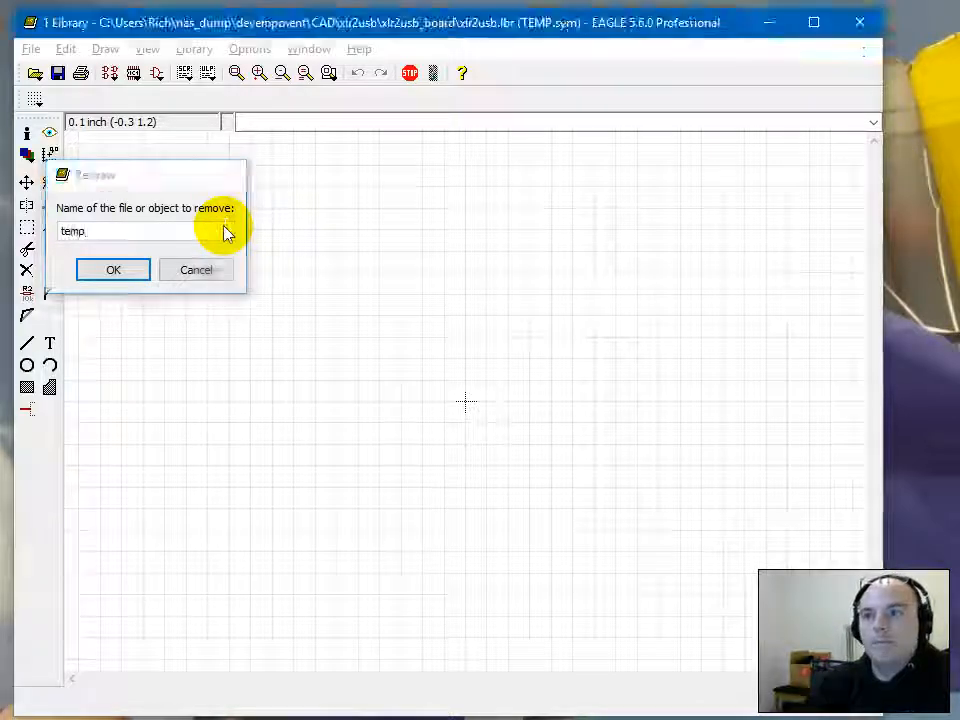
pyautogui.press('Return')
pyautogui.press('Return')
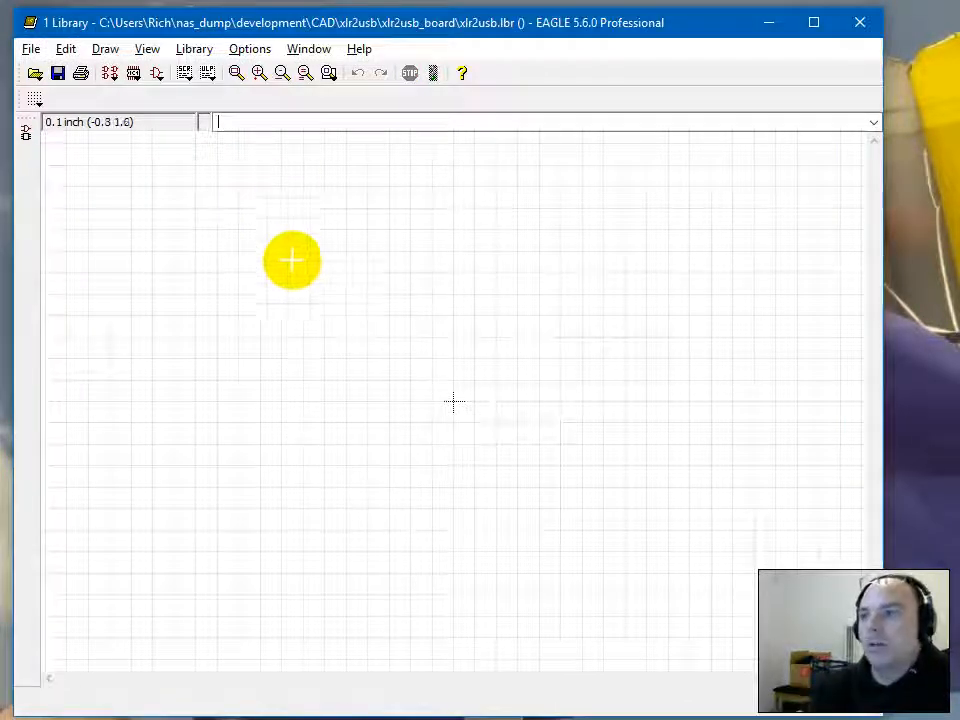
pyautogui.hotkey('ctrl', 's')
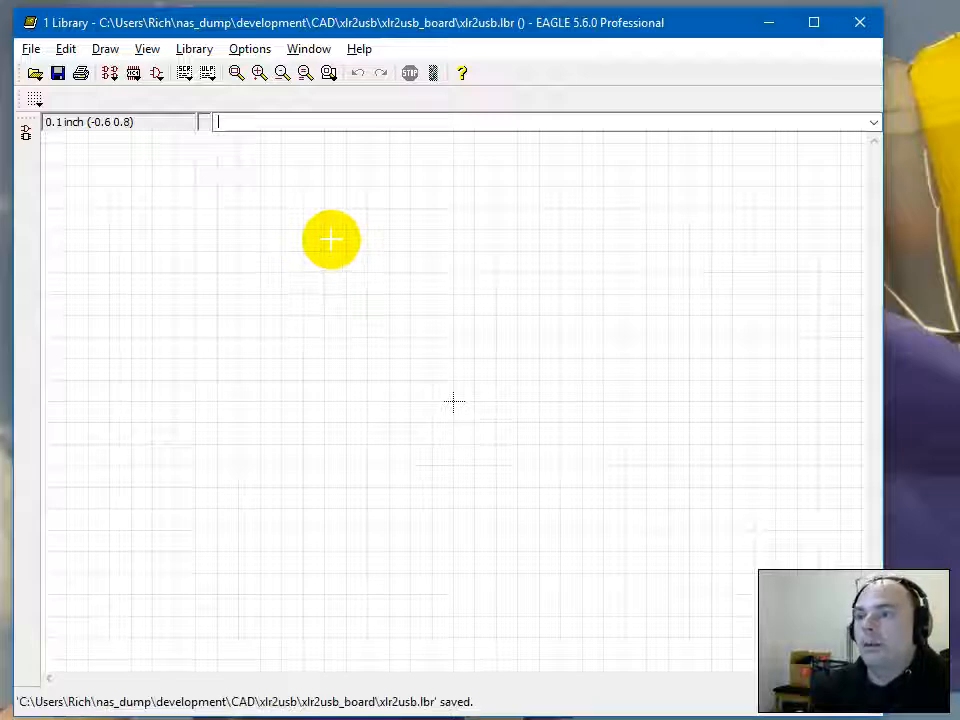